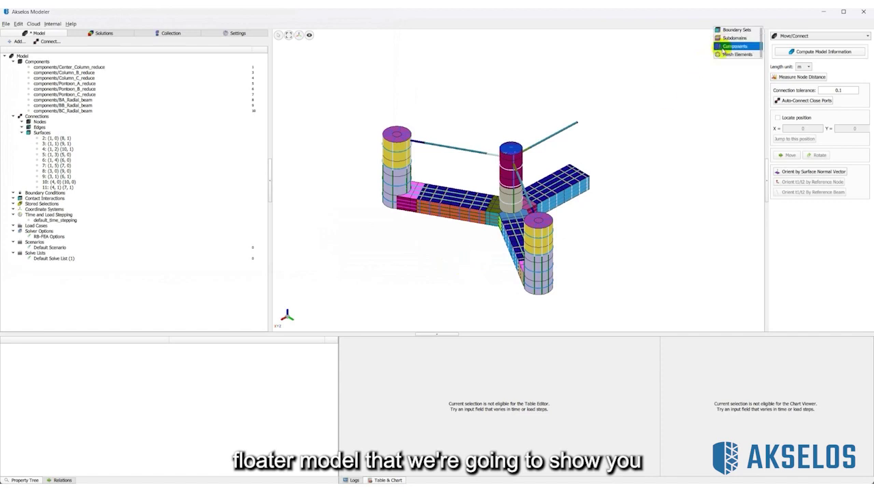
# Colour the display by component and add the Column_A_reduce component to the model
pyautogui.click(723, 51)
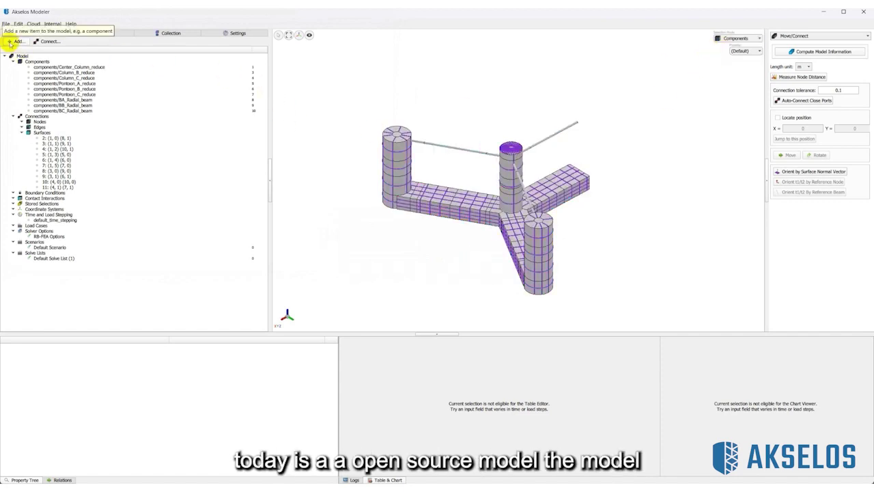
pyautogui.click(15, 41)
pyautogui.click(18, 54)
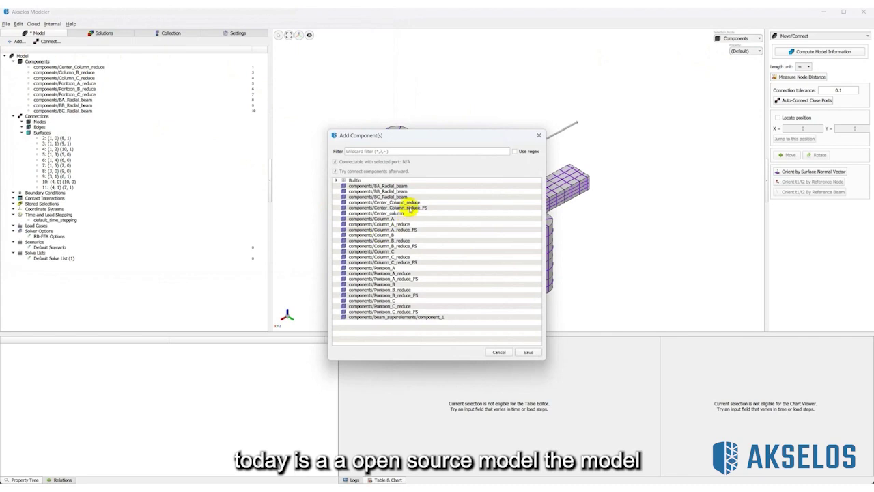
pyautogui.click(406, 224)
pyautogui.click(527, 351)
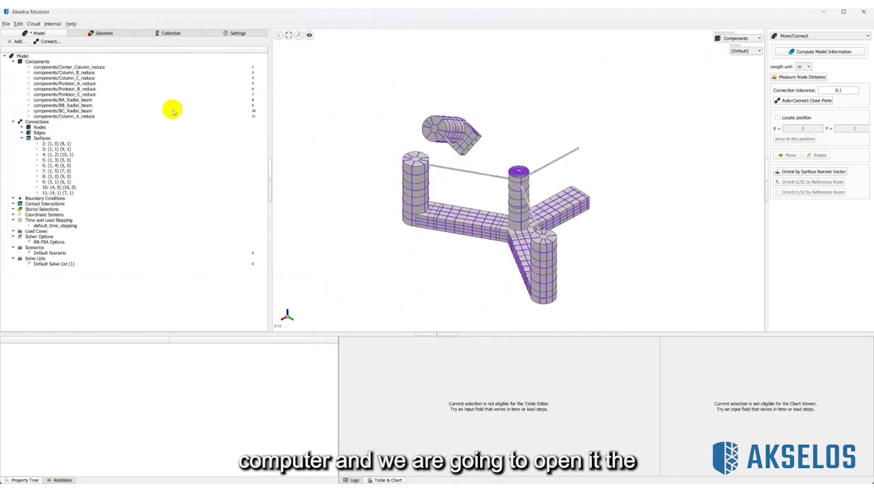
# Connect Column_A_reduce to the platform by moving its port directly onto the matching platform port
pyautogui.click(49, 41)
pyautogui.moveTo(59, 47)
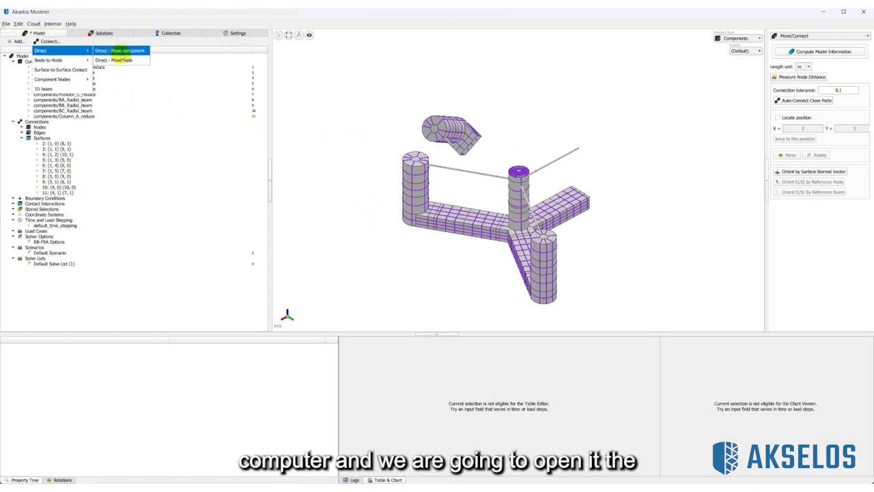
pyautogui.click(137, 52)
pyautogui.click(456, 139)
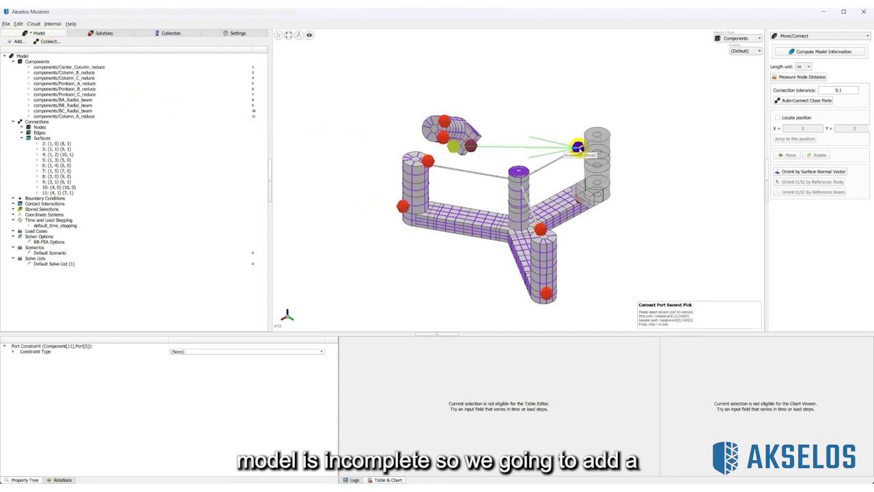
pyautogui.click(577, 148)
pyautogui.click(784, 101)
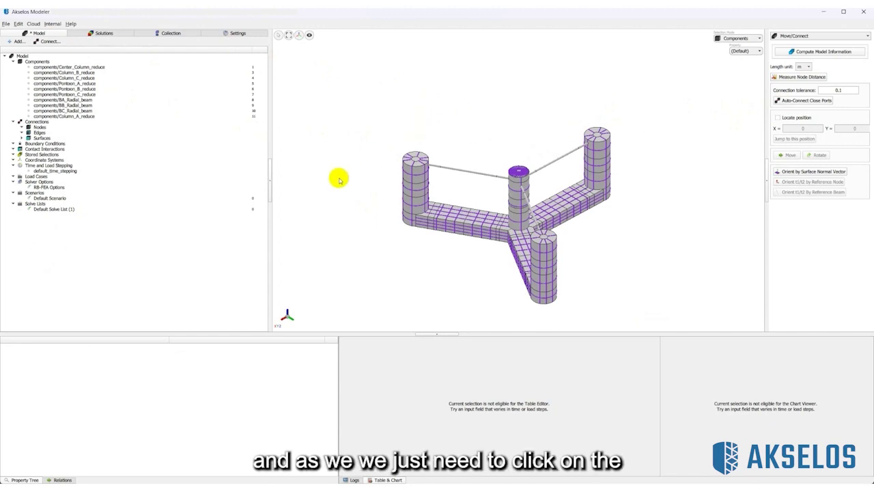
# Apply Clip Plane 1 from the Settings tree and orbit to view the sliced platform interior
pyautogui.moveTo(359, 201); pyautogui.dragTo(277, 177)
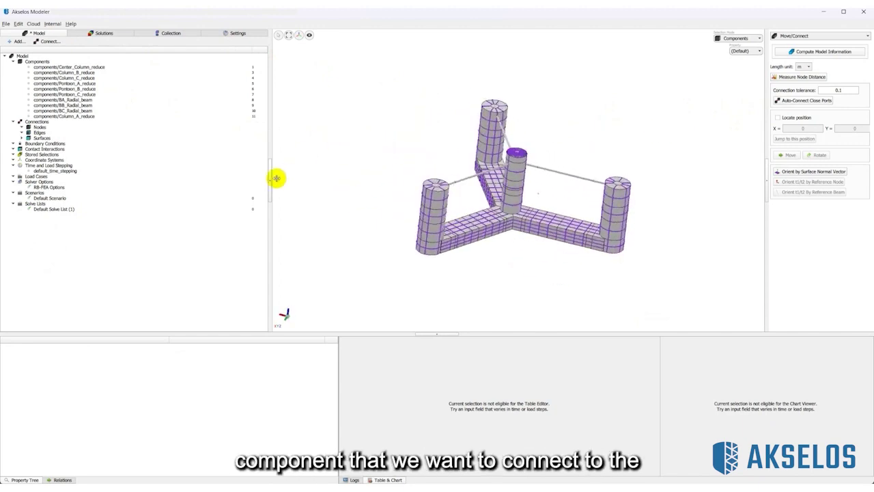
pyautogui.click(231, 34)
pyautogui.click(28, 94)
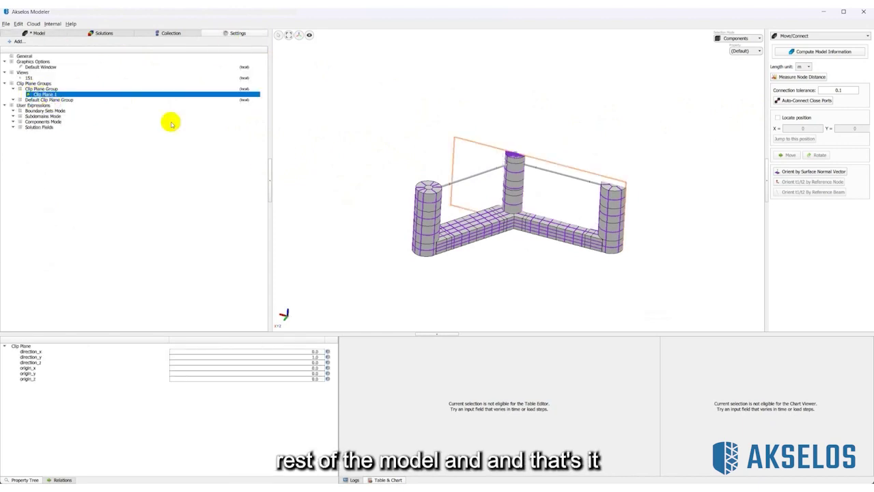
pyautogui.moveTo(357, 147); pyautogui.dragTo(614, 264)
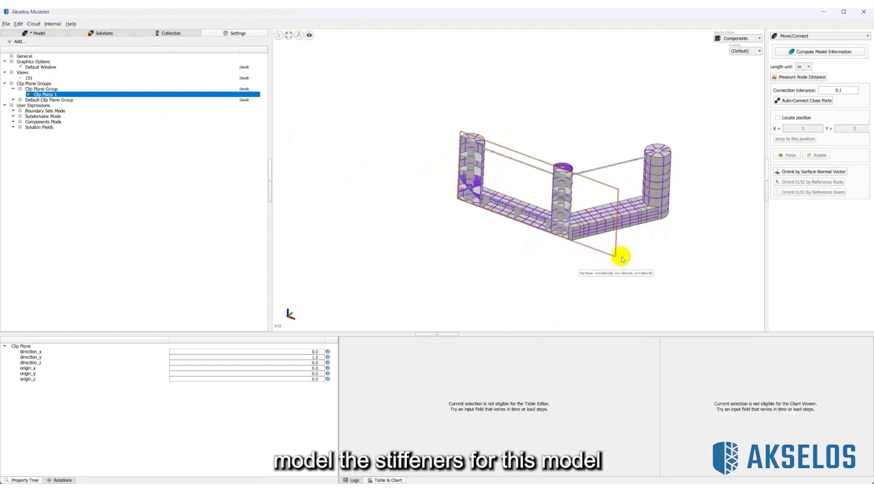
pyautogui.click(737, 38)
# Display the model by boundary sets and turn on Show Load Widgets
pyautogui.click(735, 30)
pyautogui.click(309, 35)
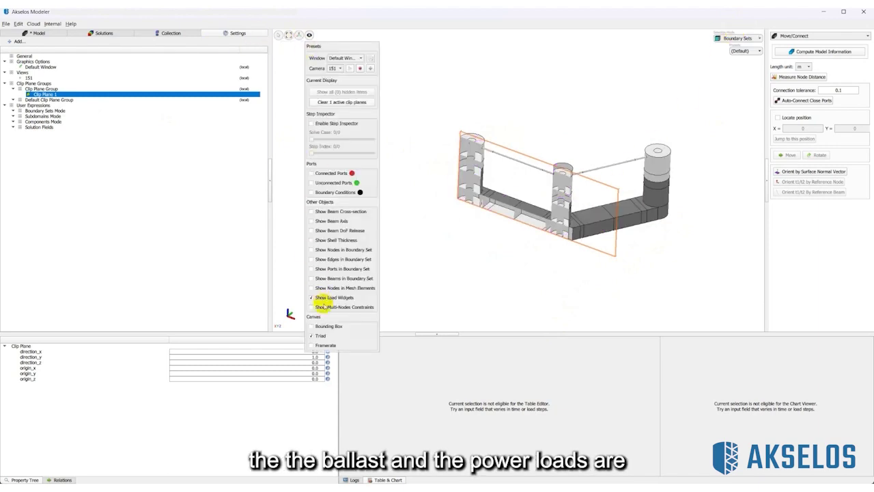
pyautogui.click(516, 258)
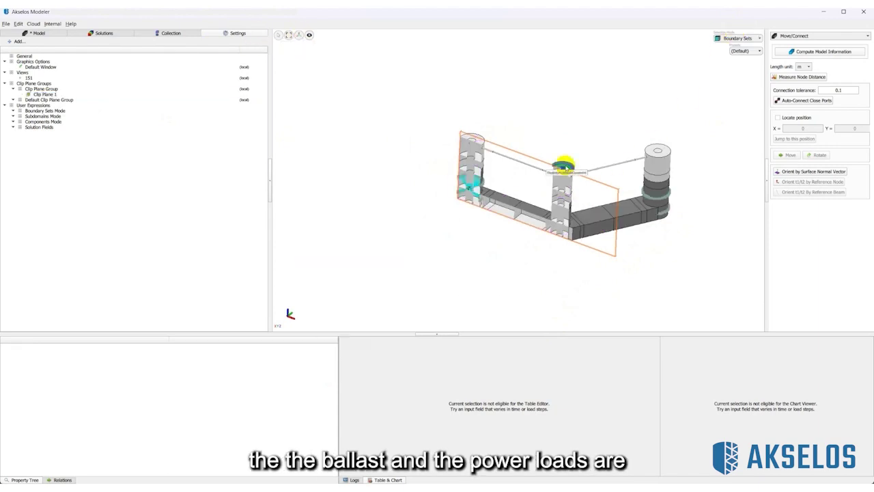
# Inspect a load widget's multi_node_constraint_properties and weighted nodes, then deselect it
pyautogui.click(476, 185)
pyautogui.click(14, 362)
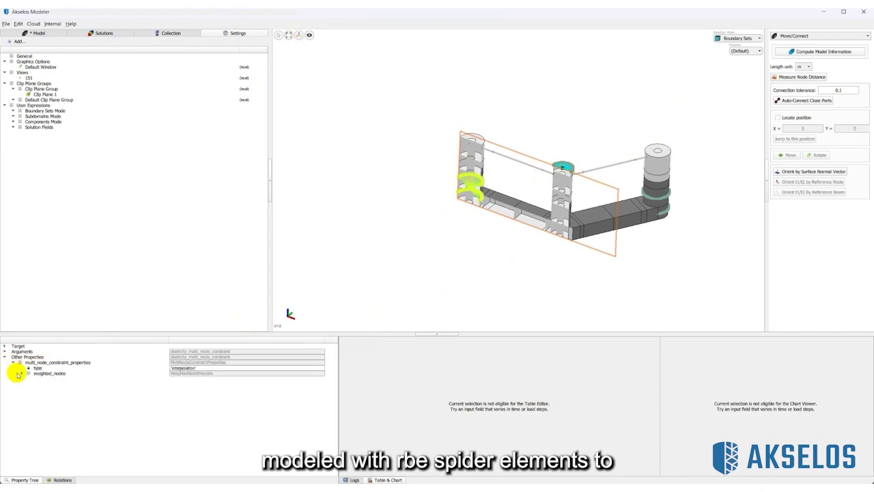
pyautogui.click(21, 372)
pyautogui.click(29, 384)
pyautogui.click(29, 378)
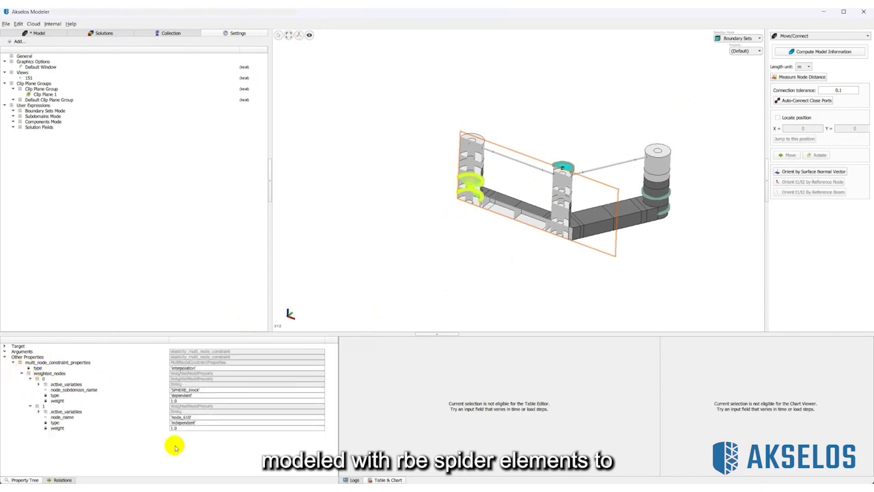
pyautogui.click(478, 121)
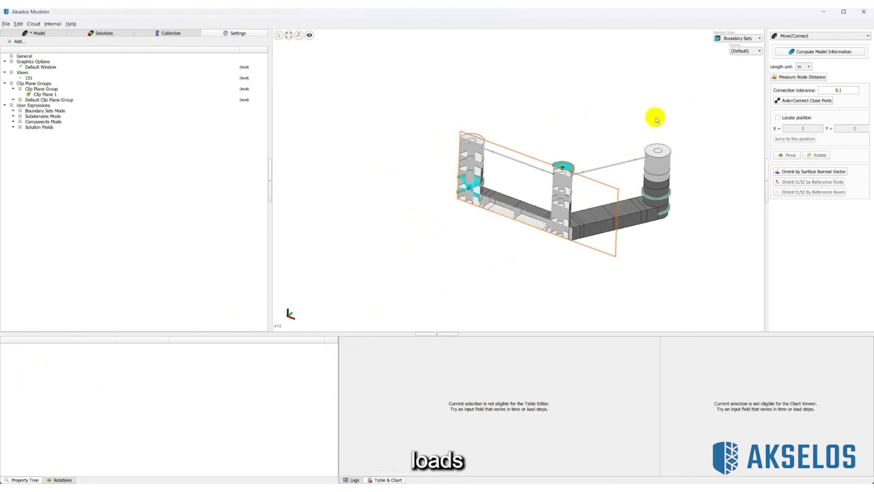
# Colour the platform by subdomain and view a deck subdomain's material and thickness
pyautogui.click(736, 38)
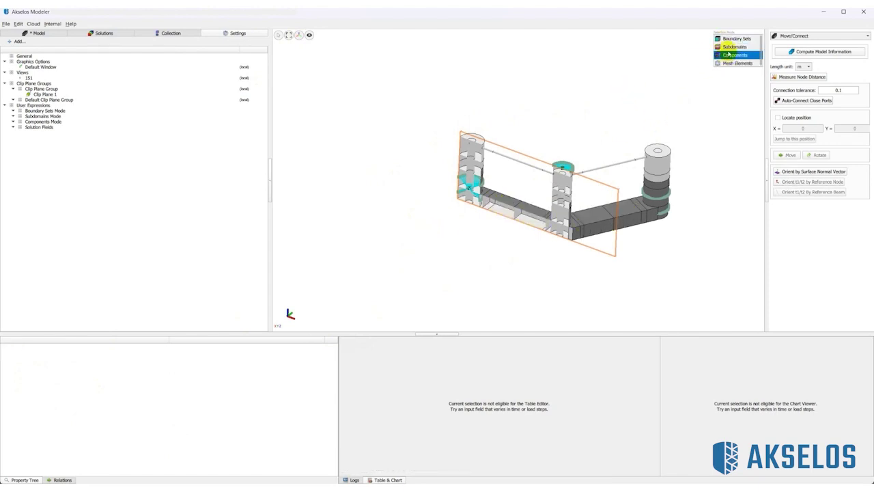
pyautogui.click(734, 46)
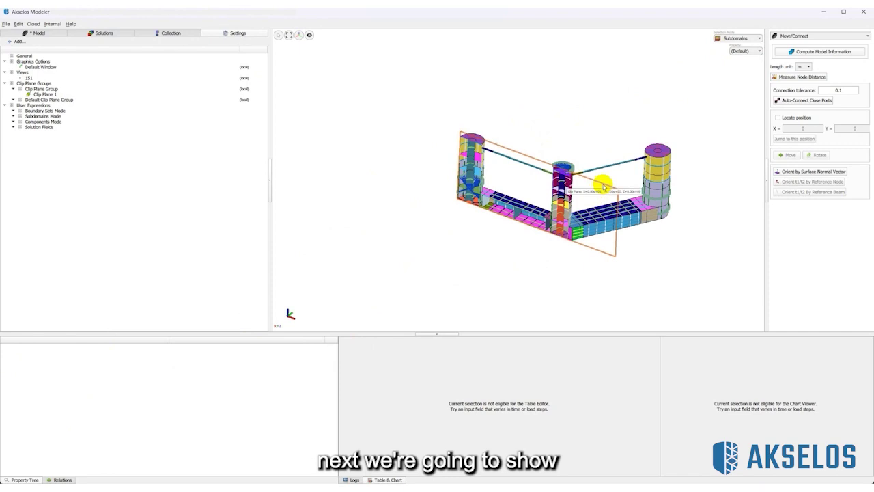
pyautogui.moveTo(604, 186)
pyautogui.mouseDown()
pyautogui.moveTo(574, 211)
pyautogui.moveTo(602, 189)
pyautogui.mouseUp()
pyautogui.scroll(3, 474, 220)
pyautogui.click(476, 229)
pyautogui.scroll(-2, 484, 180)
pyautogui.scroll(-1, 484, 181)
pyautogui.click(12, 352)
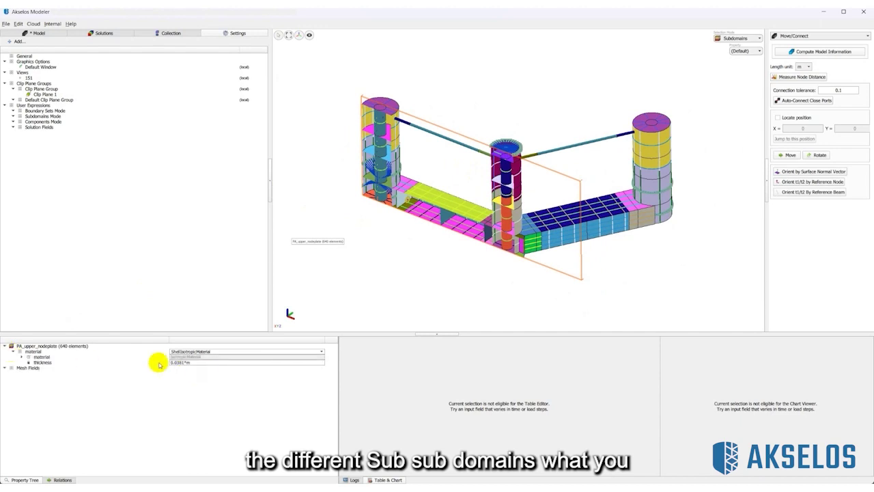
# Inspect CA_Flat2_plate, CA_outerupper_stiff and CA_OuterLower_shell, then switch to Mesh Elements
pyautogui.click(361, 195)
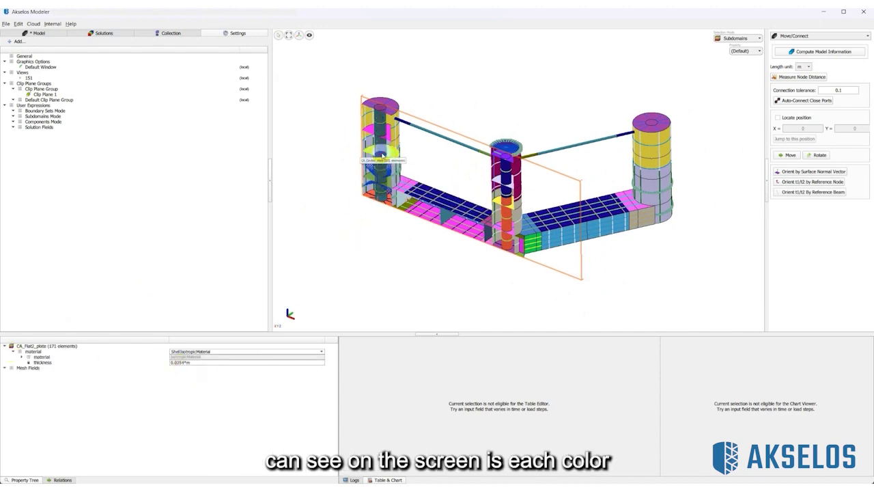
pyautogui.click(377, 171)
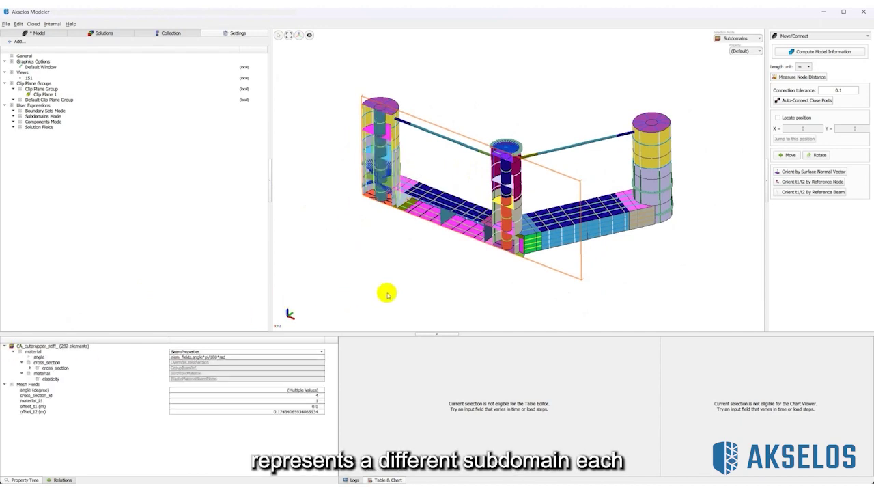
pyautogui.click(395, 177)
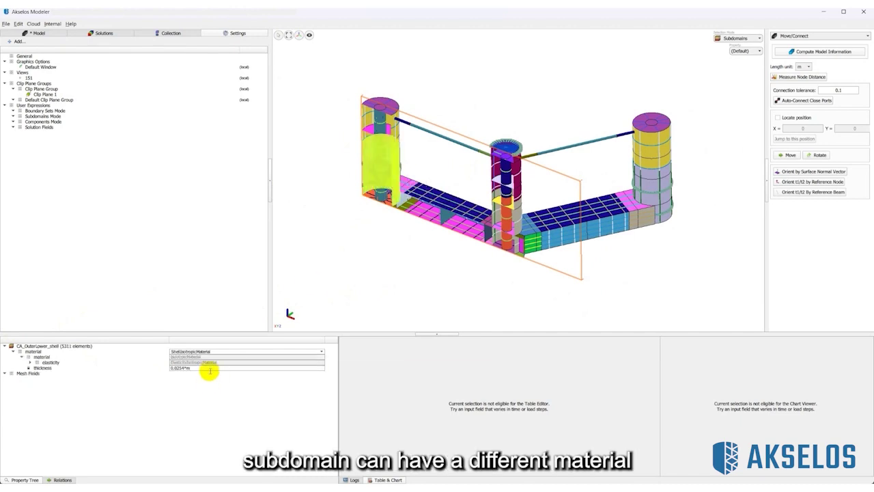
pyautogui.click(357, 257)
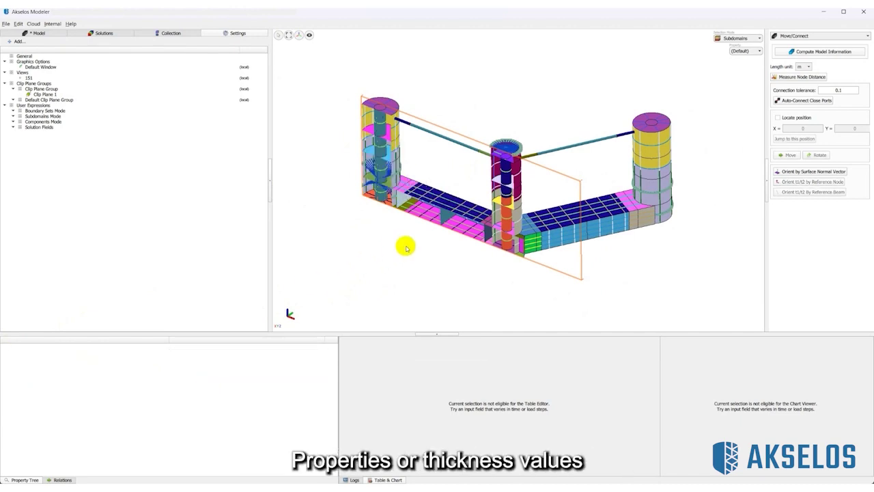
pyautogui.click(732, 39)
pyautogui.click(727, 52)
# Zoom and orbit around the refined mesh at the column bases, then select the clip plane outline
pyautogui.scroll(10, 519, 243)
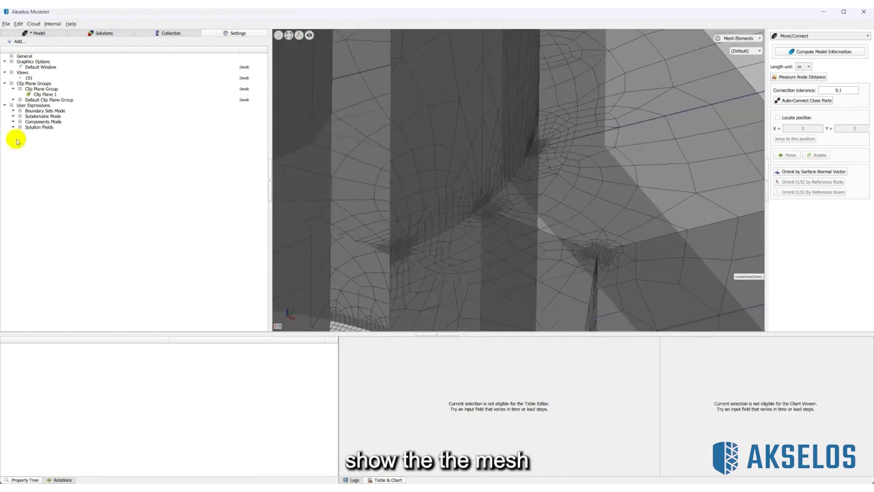
pyautogui.scroll(-5, 420, 228)
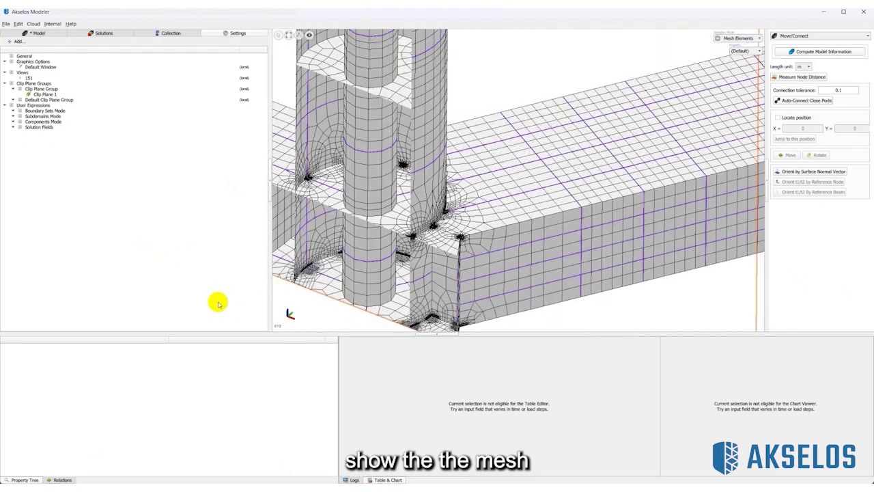
pyautogui.scroll(3, 487, 280)
pyautogui.scroll(6, 447, 267)
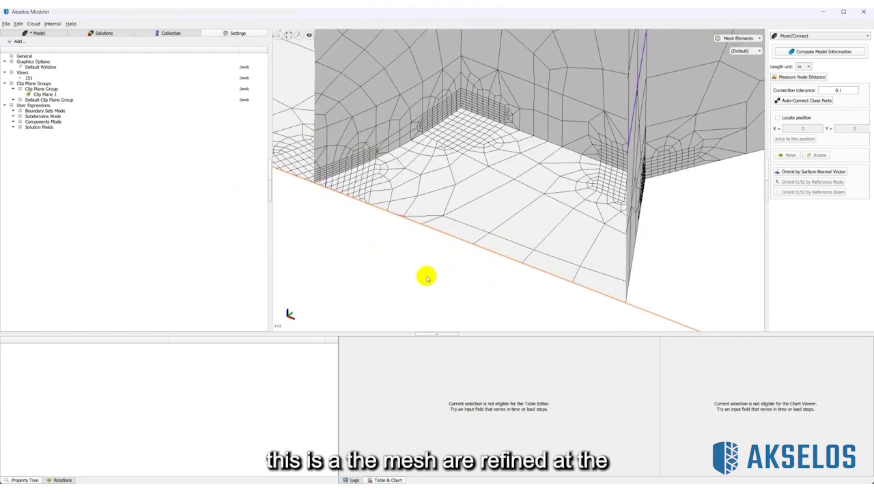
pyautogui.scroll(-6, 428, 277)
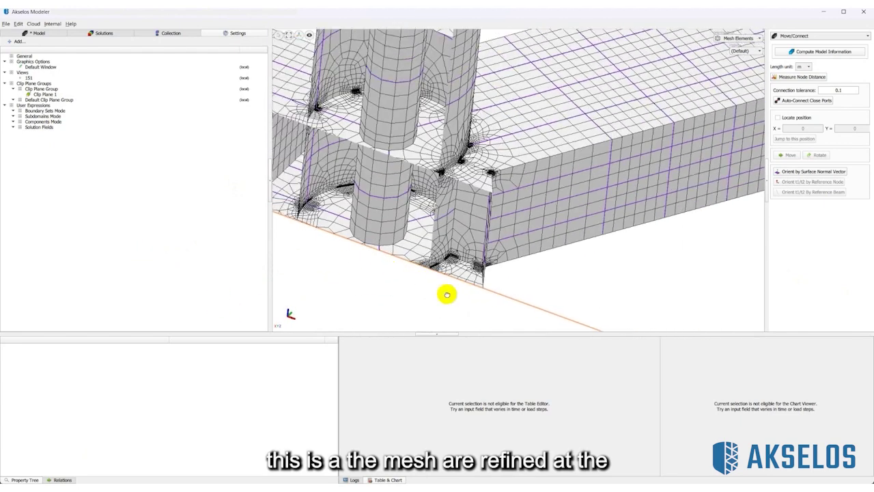
pyautogui.scroll(5, 465, 286)
pyautogui.scroll(4, 501, 285)
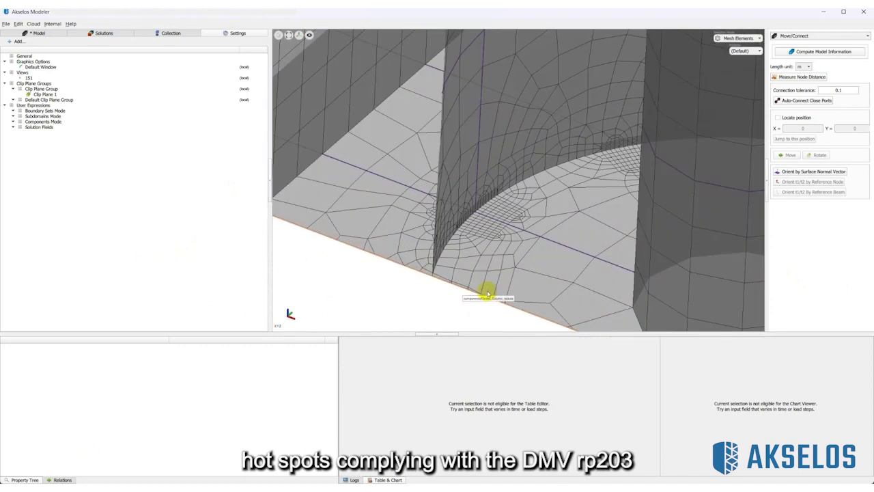
pyautogui.scroll(-6, 464, 280)
pyautogui.scroll(5, 400, 255)
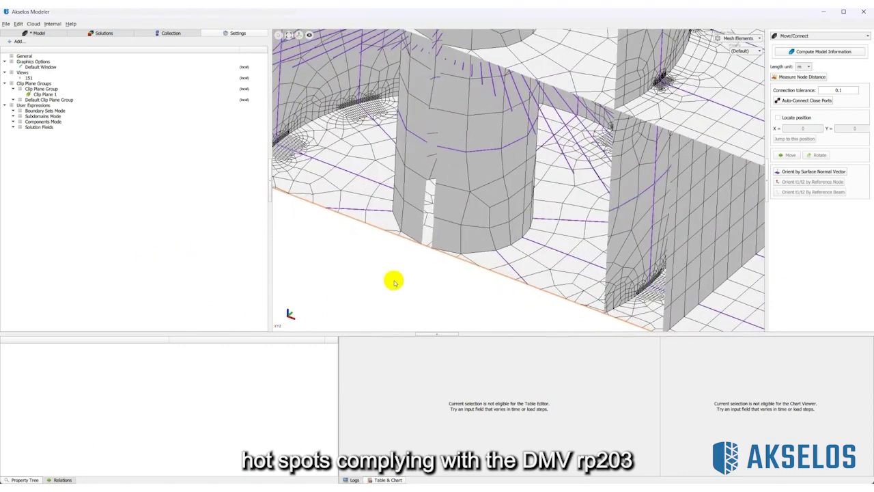
pyautogui.scroll(-7, 394, 282)
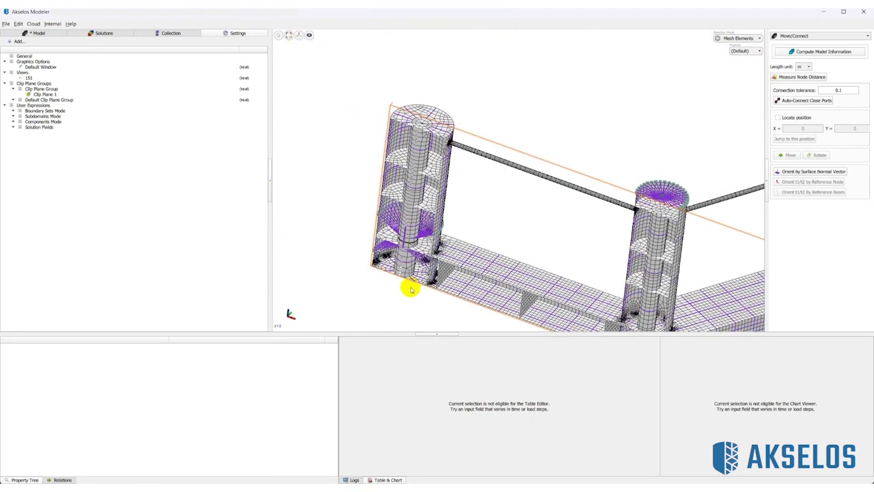
pyautogui.moveTo(410, 290); pyautogui.dragTo(476, 180)
pyautogui.click(565, 179)
# Remove the clip plane and return the display to Components in the model tree
pyautogui.click(517, 180)
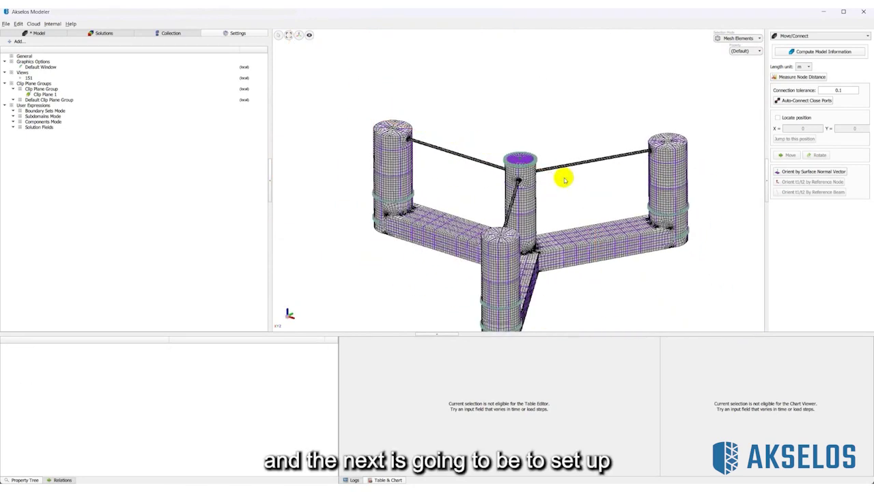
pyautogui.click(41, 33)
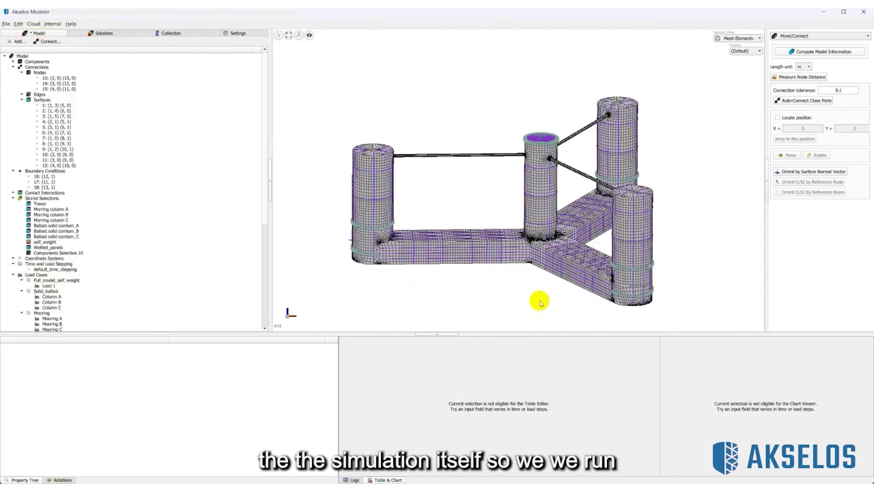
pyautogui.click(747, 38)
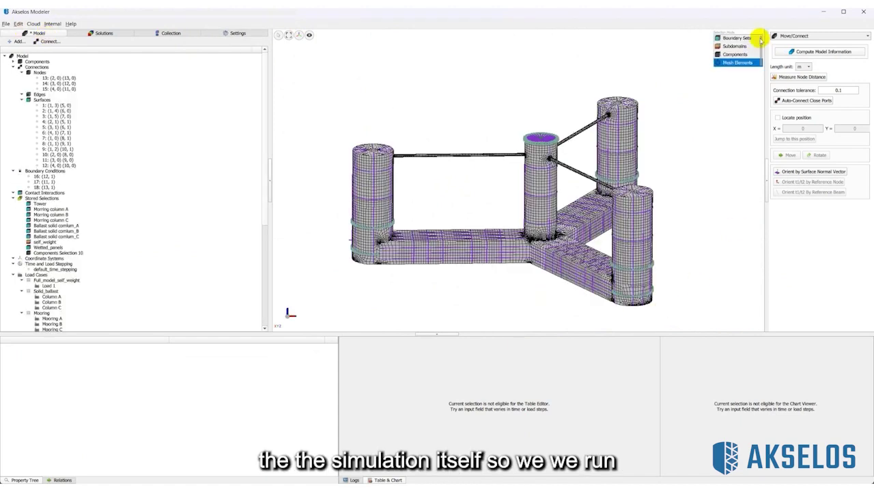
pyautogui.click(732, 60)
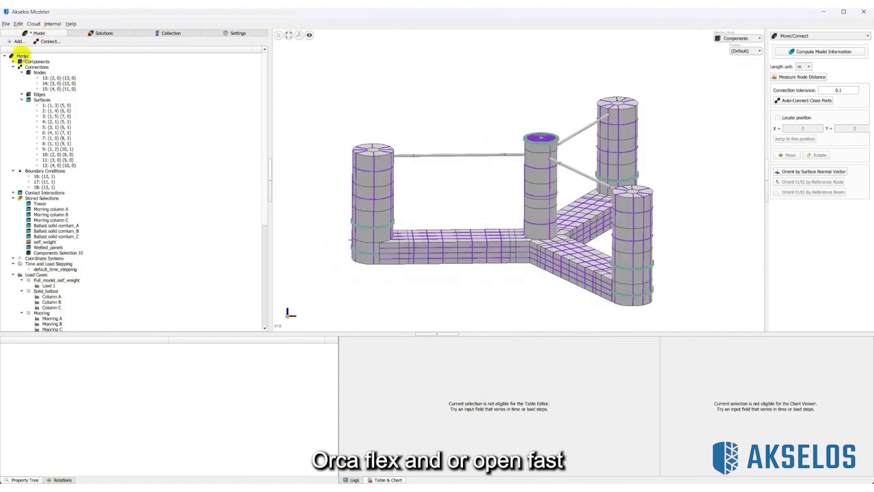
# Set the Model's end_index to 4000 and stride to 100
pyautogui.click(21, 56)
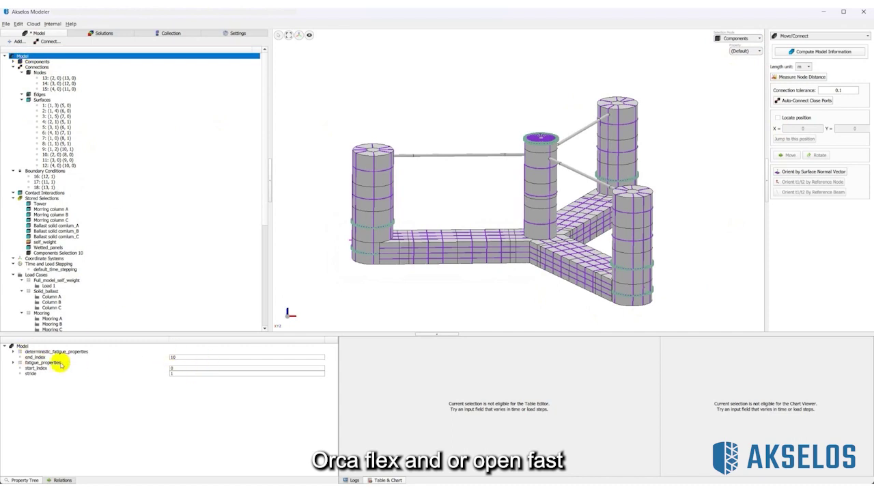
pyautogui.doubleClick(188, 356)
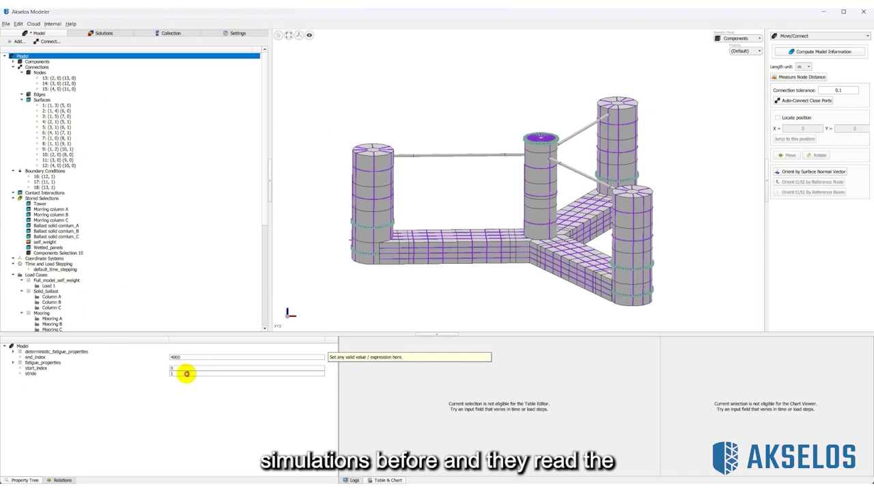
pyautogui.doubleClick(186, 373)
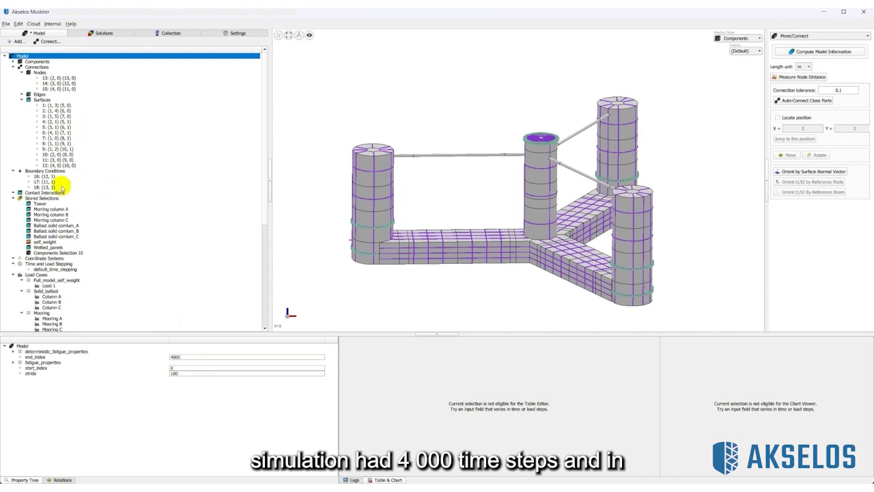
# Review the default_time_stepping step times and the Full_model_self_weight Load 1
pyautogui.click(58, 269)
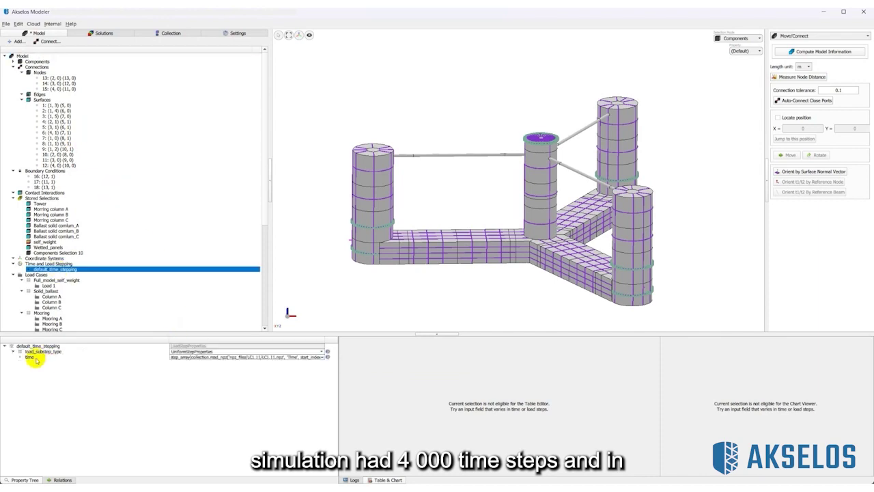
pyautogui.click(37, 358)
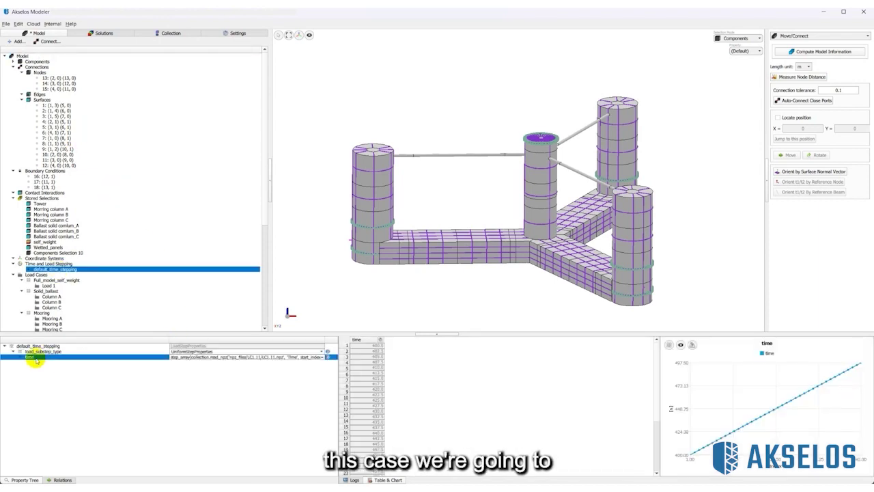
pyautogui.click(48, 286)
pyautogui.scroll(-3, 489, 285)
# View the Solid_ballast load case and the mooring loads on the model
pyautogui.scroll(-3, 49, 299)
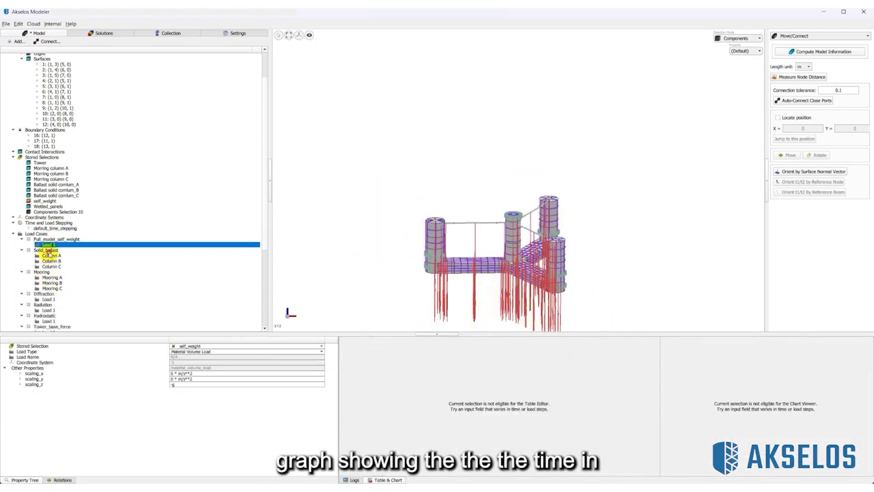
pyautogui.click(47, 250)
pyautogui.moveTo(411, 312); pyautogui.dragTo(468, 307)
pyautogui.click(42, 272)
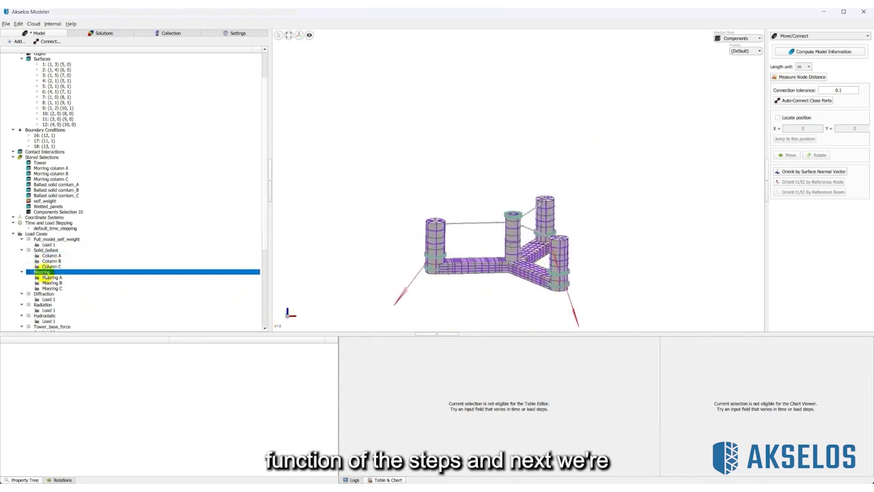
pyautogui.moveTo(480, 301)
pyautogui.mouseDown()
pyautogui.moveTo(444, 300)
pyautogui.moveTo(465, 301)
pyautogui.mouseUp()
# Chart Mooring A's force_x, force_y and force_z over time
pyautogui.click(53, 277)
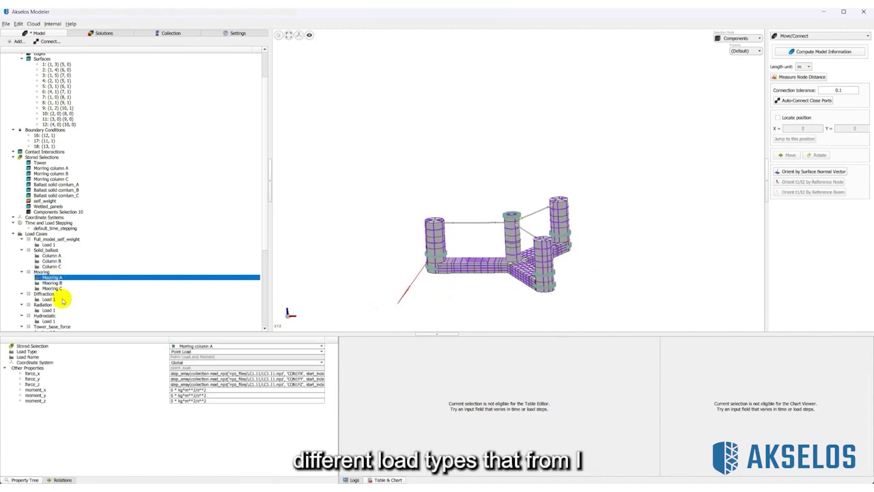
pyautogui.click(158, 372)
pyautogui.click(164, 379)
pyautogui.click(166, 383)
pyautogui.scroll(-3, 45, 302)
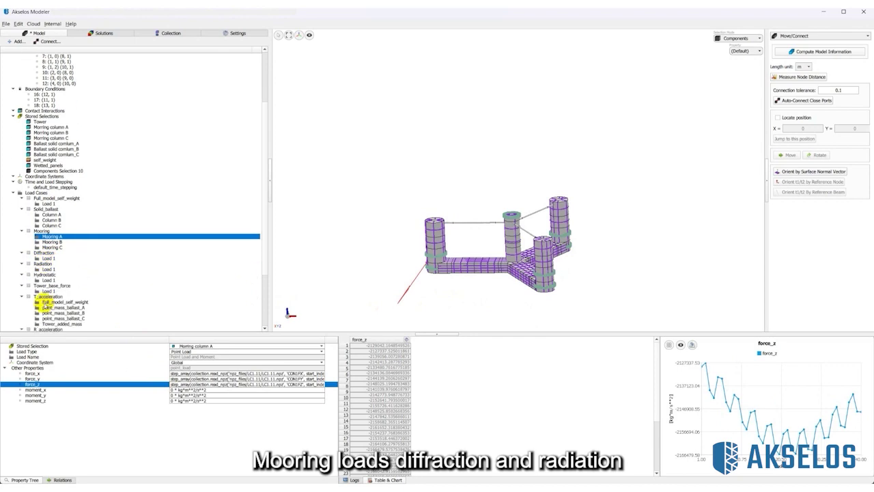
# Chart the Hydrostatic load's heave, pitch, roll and yaw motions over time
pyautogui.click(47, 280)
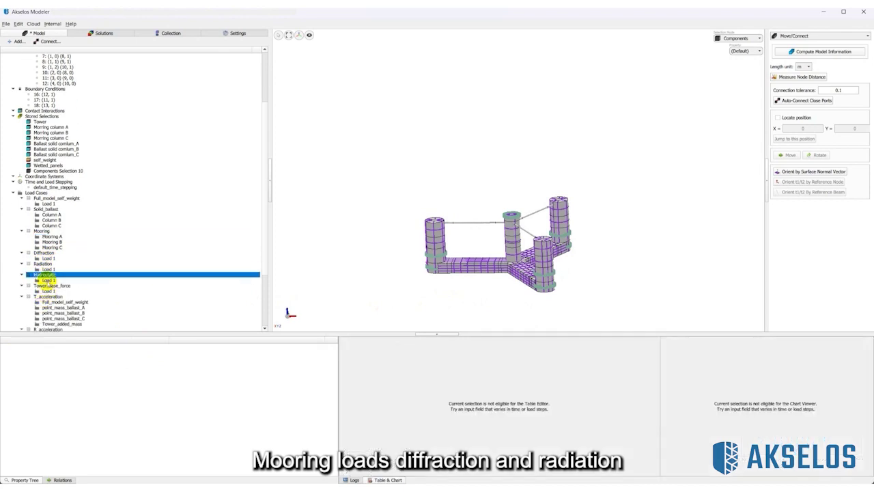
pyautogui.click(159, 401)
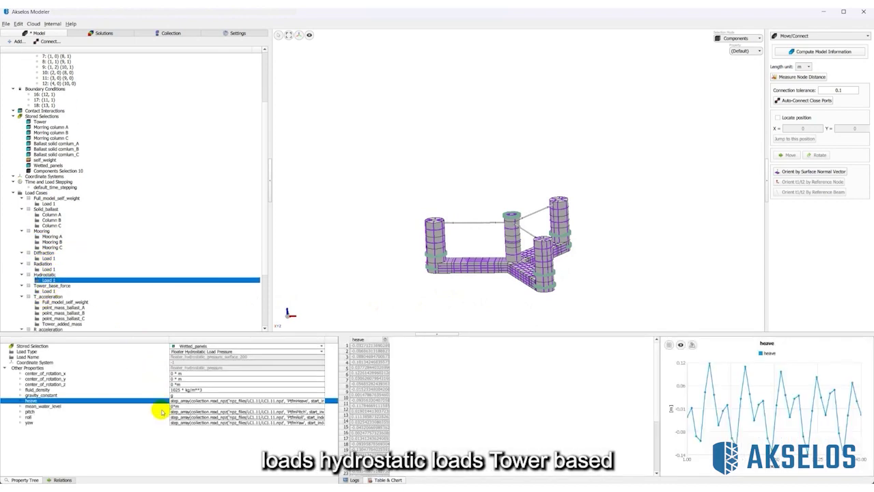
pyautogui.click(164, 412)
pyautogui.click(166, 416)
pyautogui.click(166, 422)
pyautogui.scroll(-3, 50, 288)
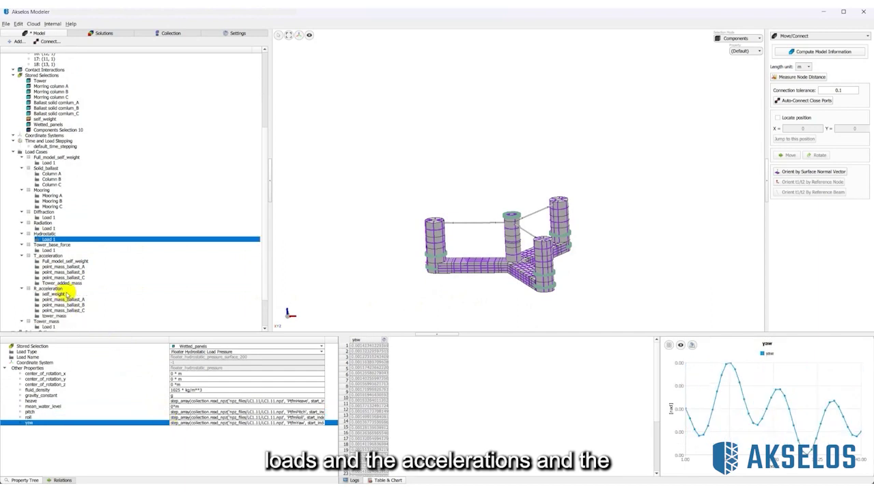
# Chart T_acceleration's scaling_x, then R_acceleration's point_mass_ballast_A rot_accel_x curve
pyautogui.click(45, 256)
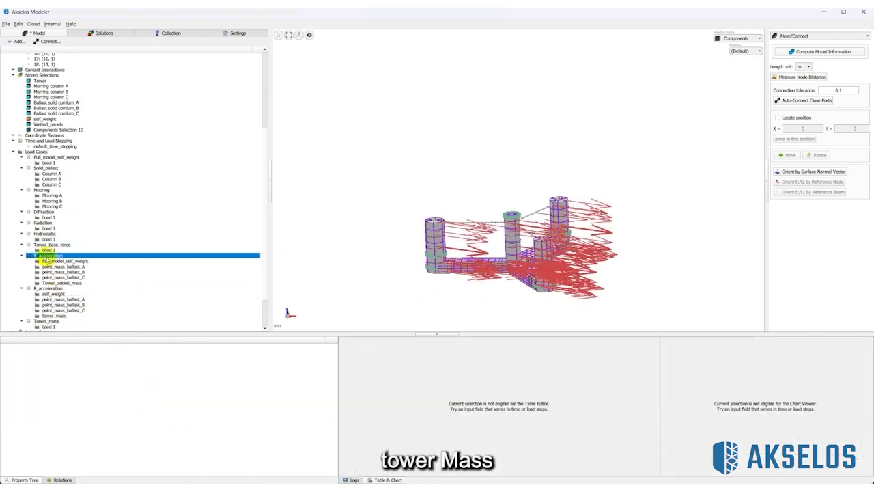
pyautogui.click(47, 261)
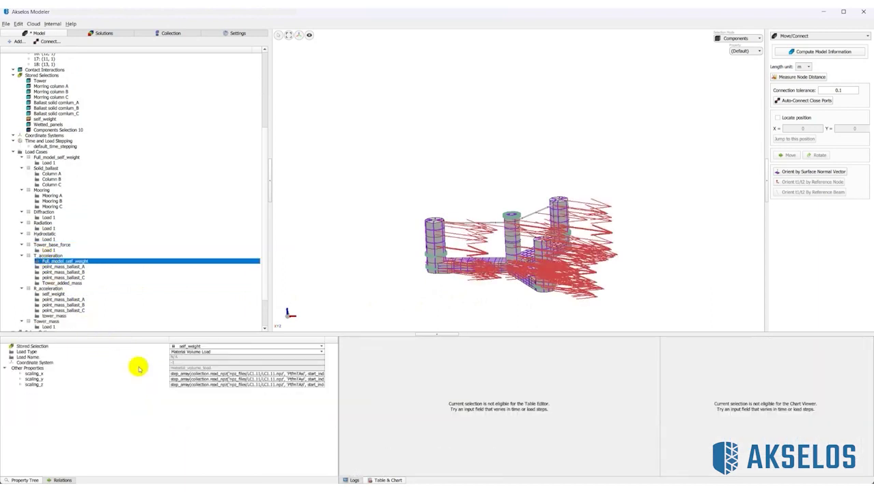
pyautogui.click(161, 373)
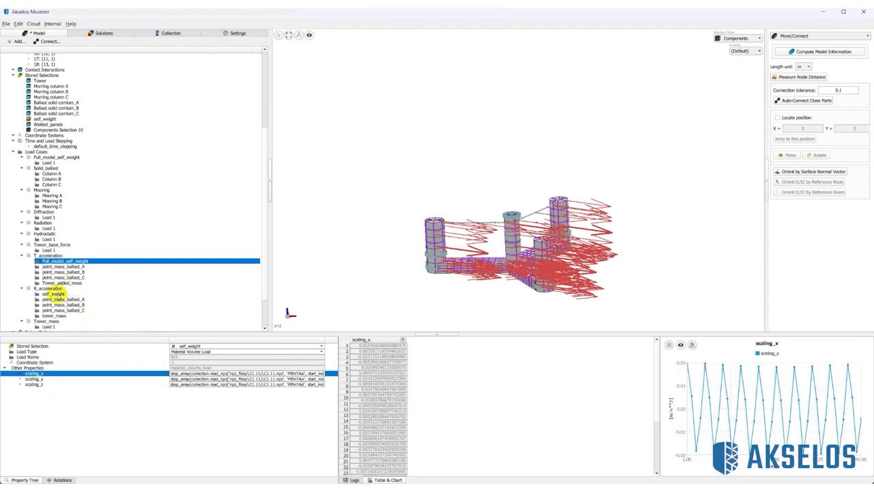
pyautogui.click(49, 289)
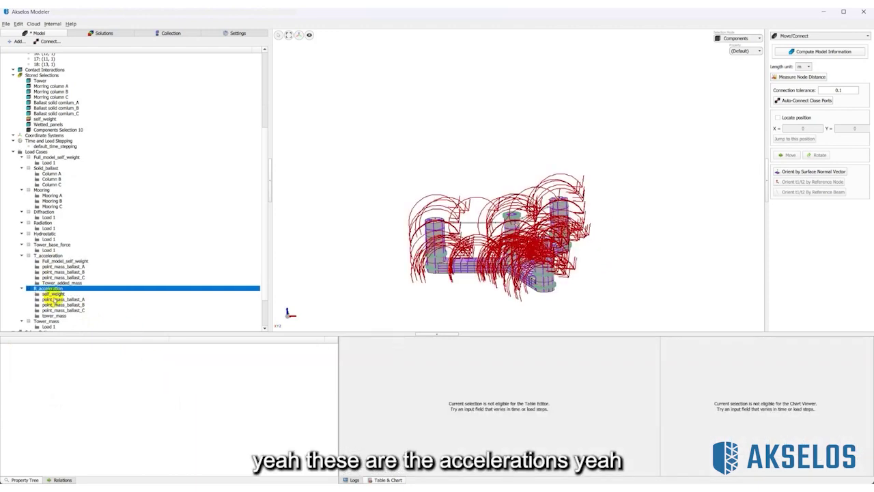
pyautogui.click(54, 299)
pyautogui.click(155, 390)
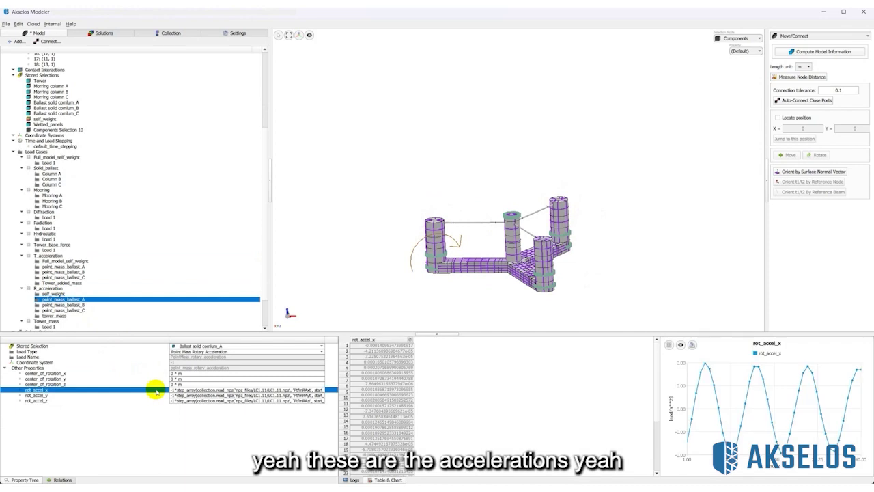
pyautogui.scroll(-3, 88, 306)
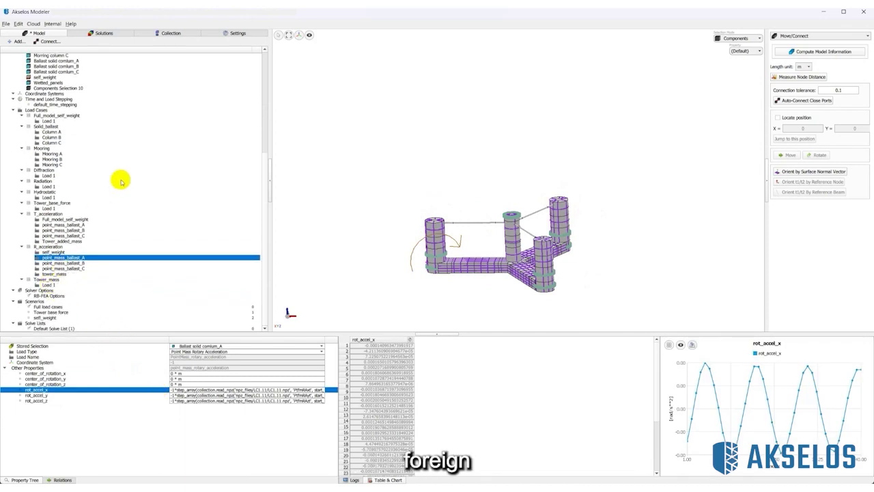
# Open the collection on the online Akselos Dashboard via Repository
pyautogui.click(172, 34)
pyautogui.click(87, 41)
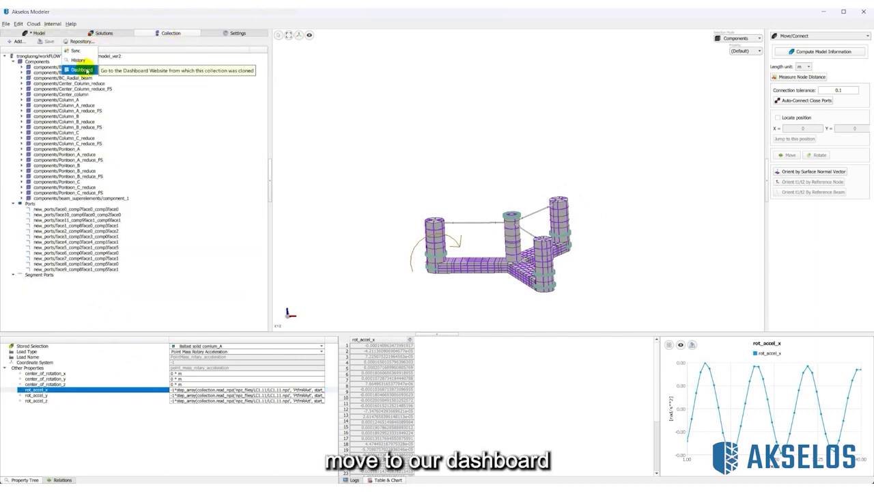
pyautogui.click(81, 70)
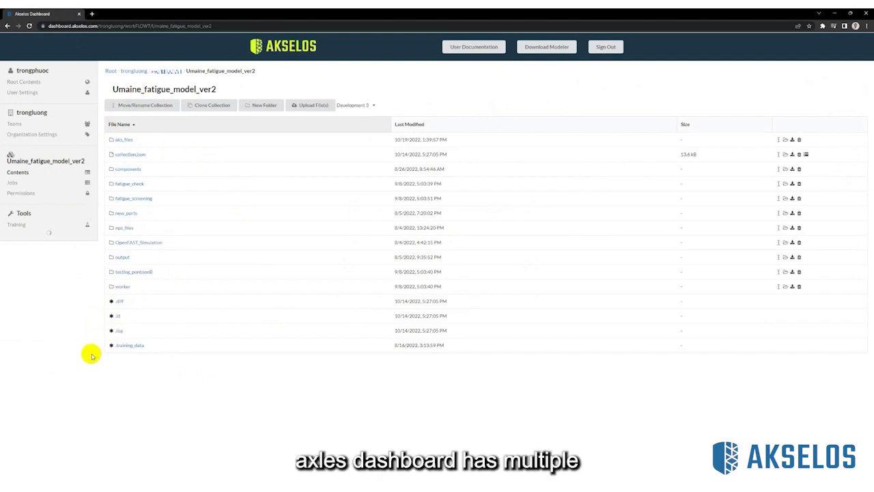
# Browse the Example OpenFAST Dashboard Scripts forms, then open the npz_files folder under Contents
pyautogui.click(62, 238)
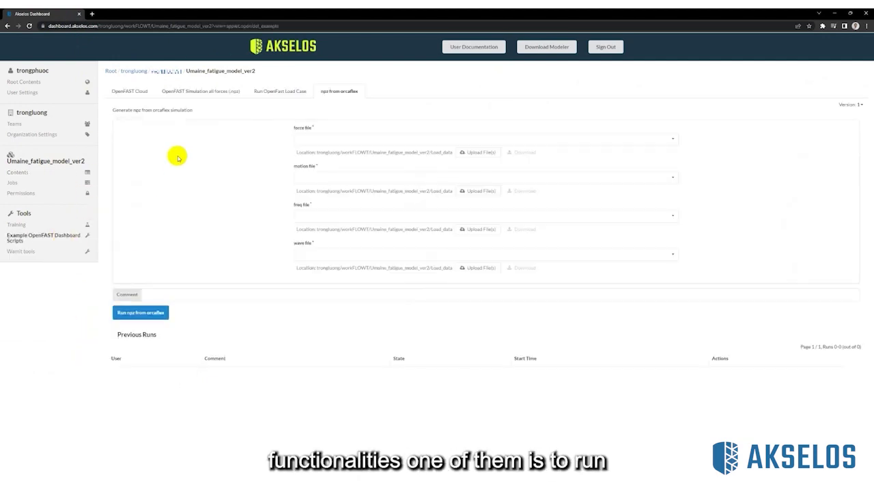
pyautogui.click(270, 93)
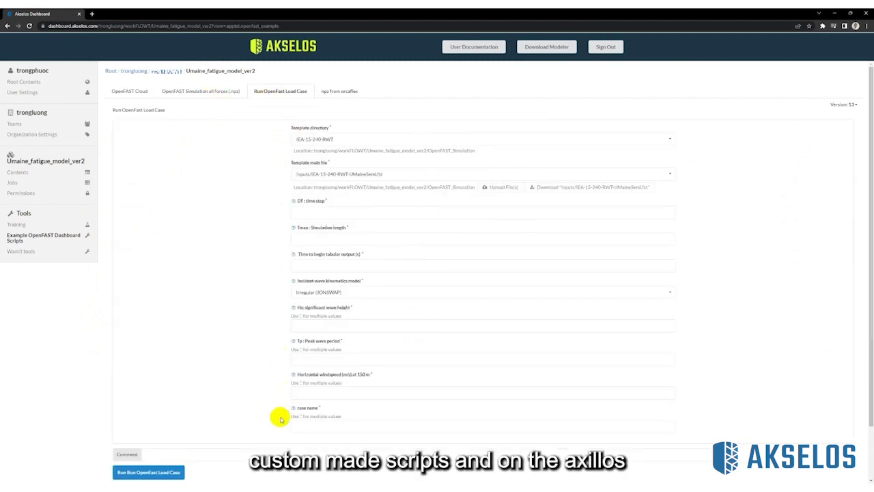
pyautogui.click(198, 91)
pyautogui.click(139, 90)
pyautogui.click(341, 90)
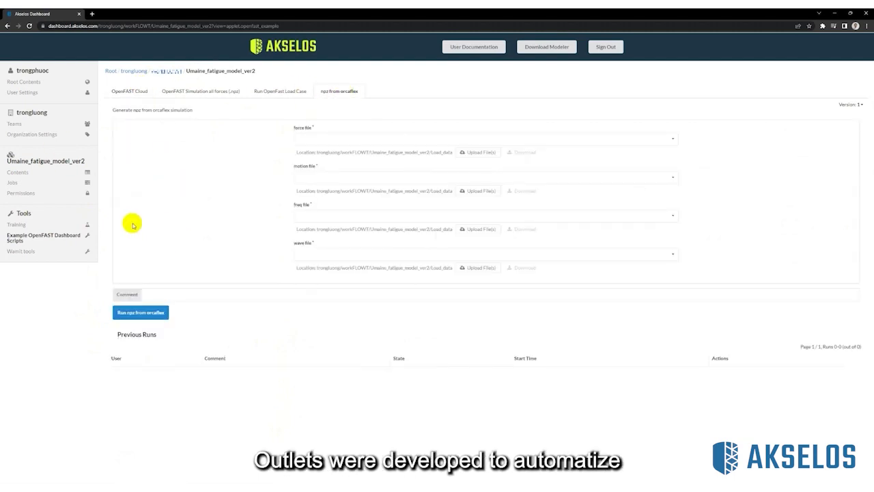
pyautogui.click(19, 172)
pyautogui.click(125, 229)
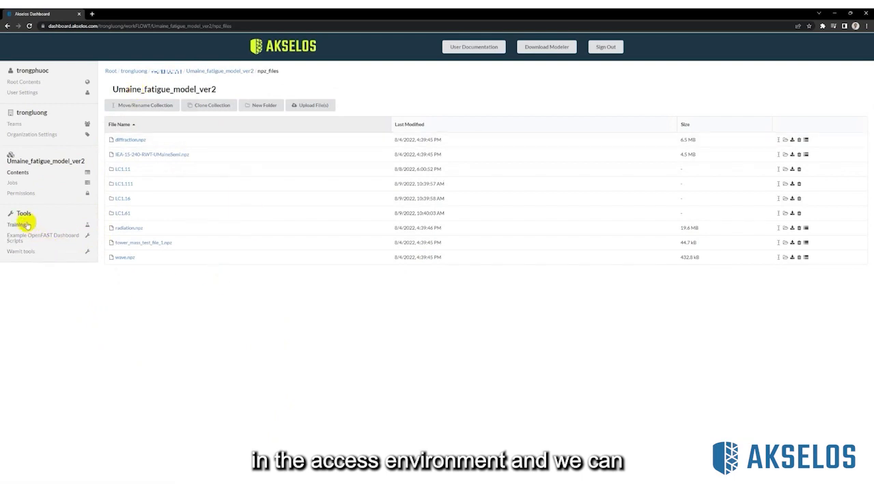
# Open the load wamit pressure tool from the collection root and check its .wam and aks file choices
pyautogui.click(219, 71)
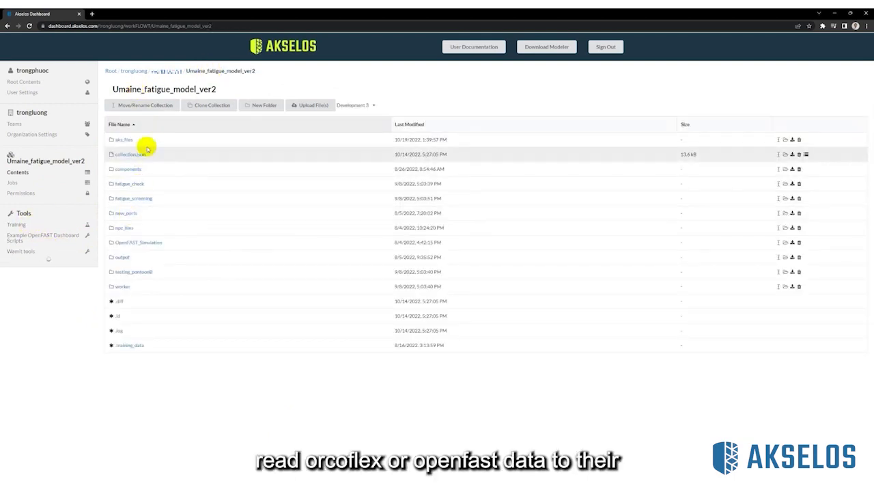
pyautogui.click(128, 169)
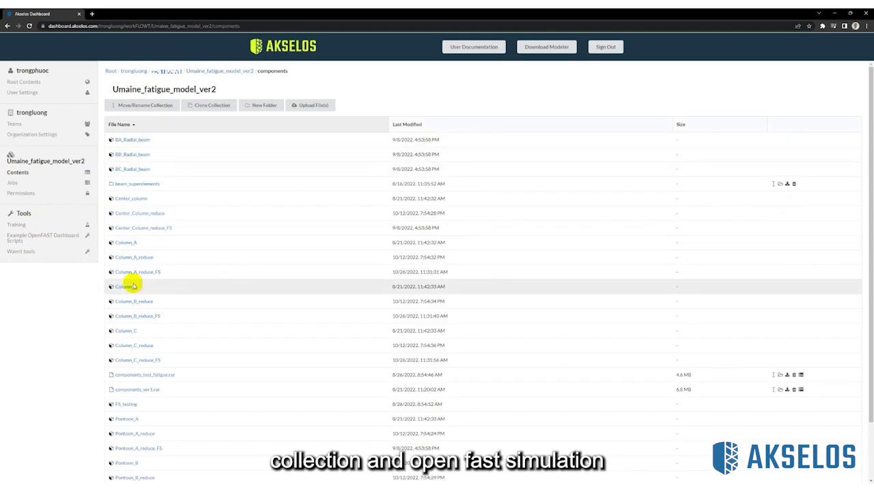
pyautogui.hotkey('alt', 'Left')
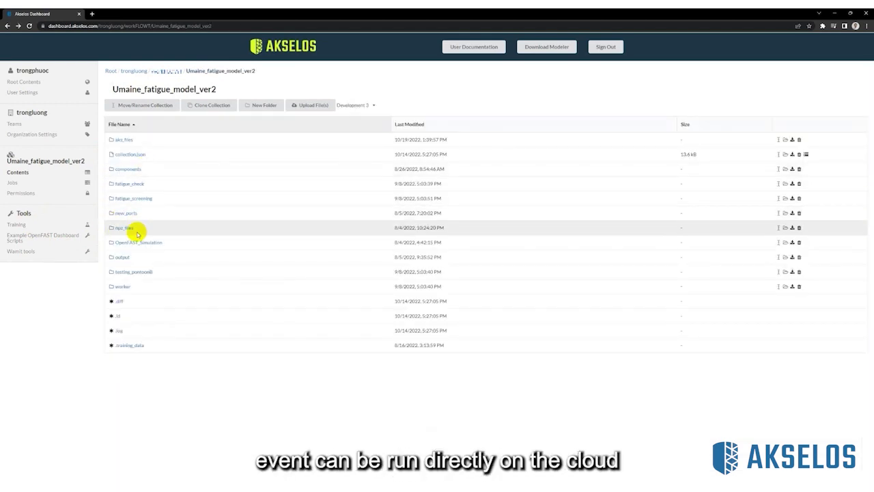
pyautogui.click(31, 251)
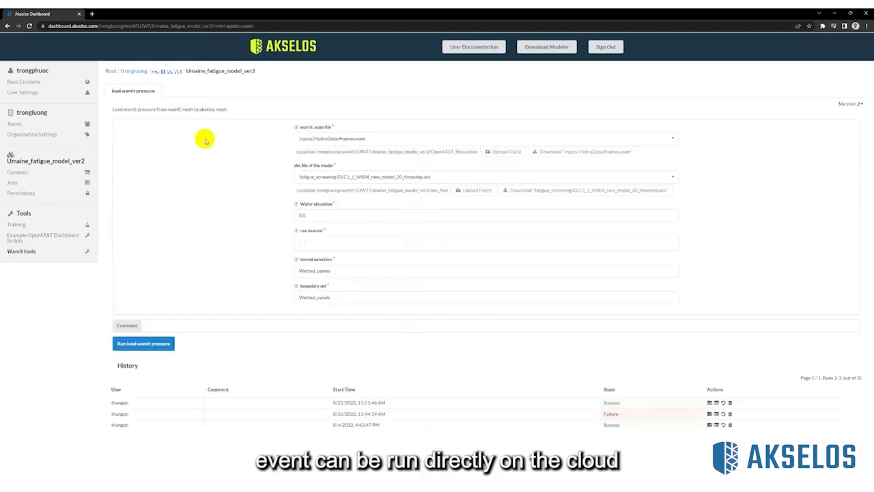
pyautogui.click(390, 139)
pyautogui.click(444, 176)
pyautogui.click(439, 185)
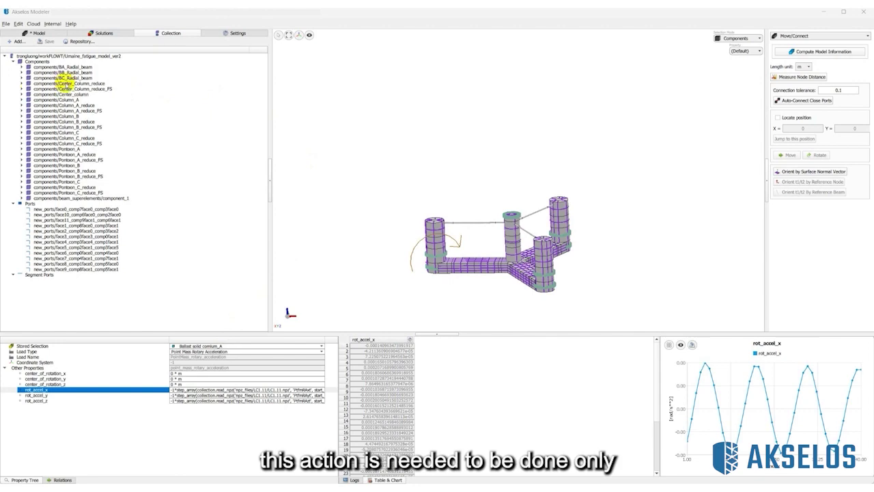
# Select Center_Column_reduce, switch selection to boundary sets, and expand its contents
pyautogui.click(66, 83)
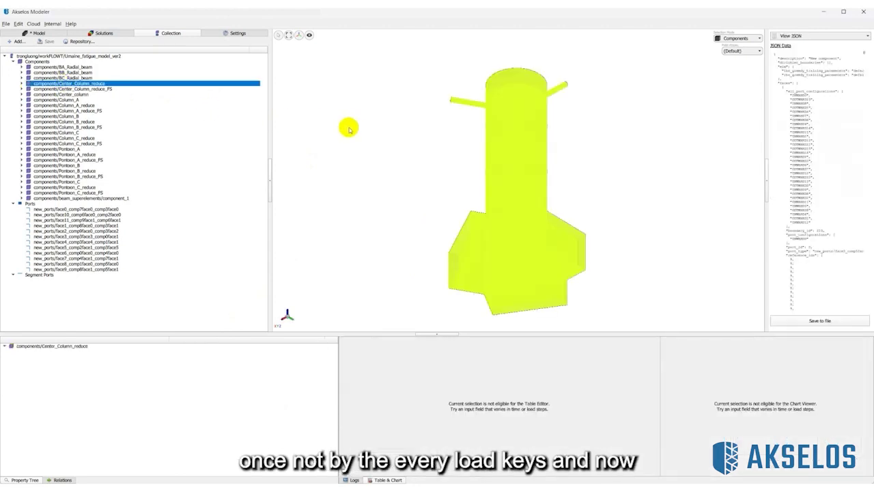
pyautogui.click(736, 38)
pyautogui.click(734, 27)
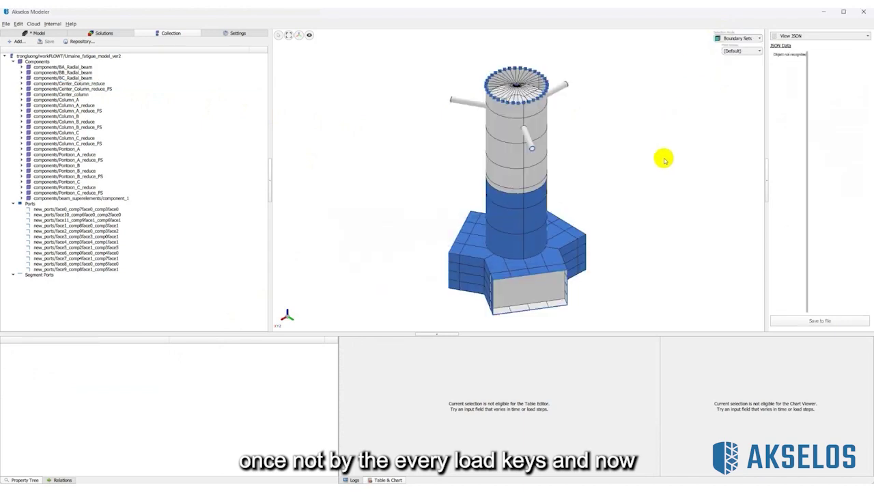
pyautogui.click(21, 83)
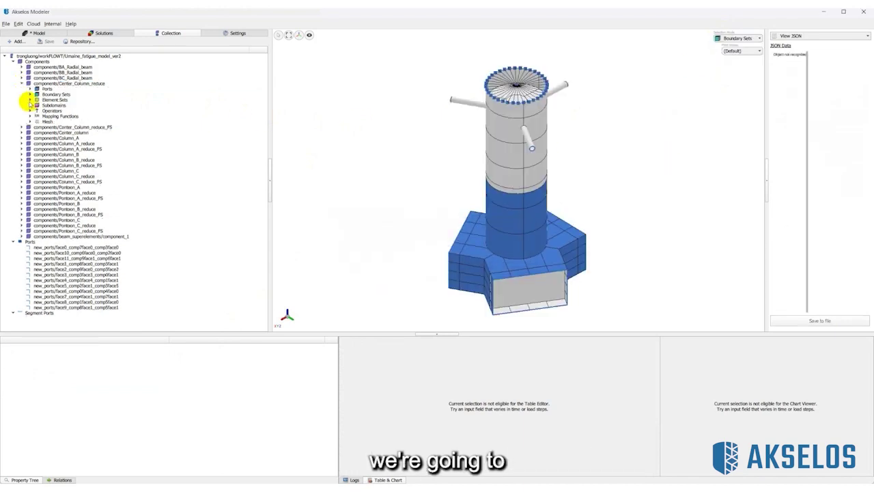
# Cycle through several diffraction pressure fields on Center_Column_reduce
pyautogui.click(734, 51)
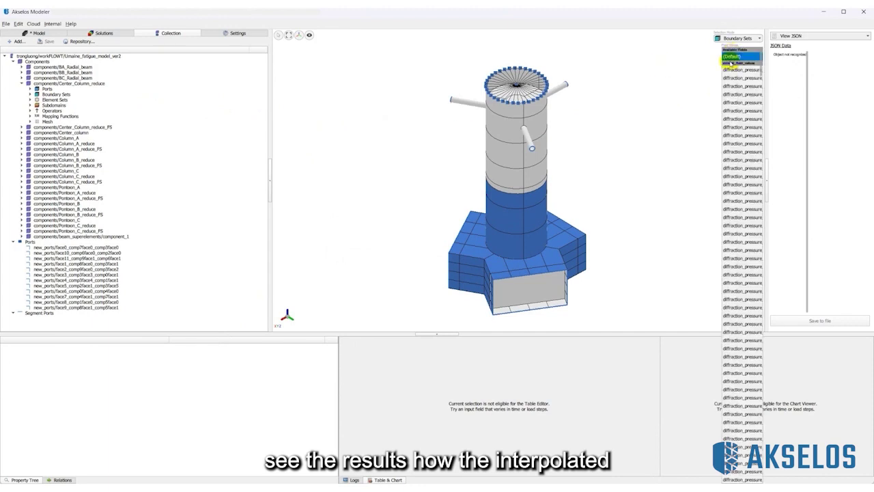
pyautogui.click(725, 58)
pyautogui.click(730, 51)
pyautogui.click(739, 70)
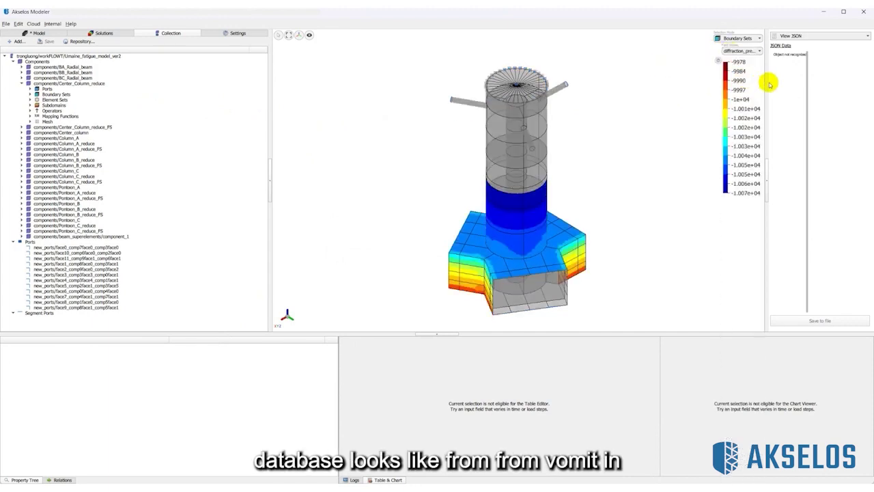
pyautogui.click(739, 51)
pyautogui.click(738, 271)
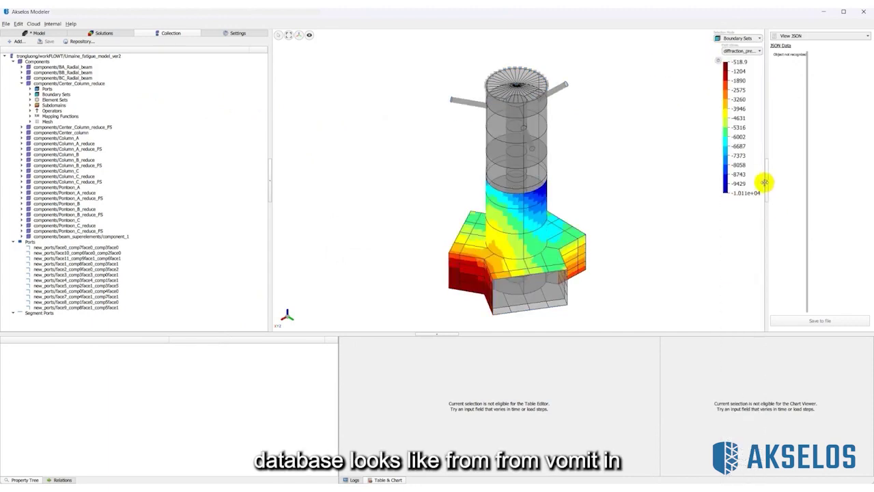
pyautogui.moveTo(764, 182)
pyautogui.mouseDown()
pyautogui.moveTo(724, 179)
pyautogui.moveTo(749, 181)
pyautogui.mouseUp()
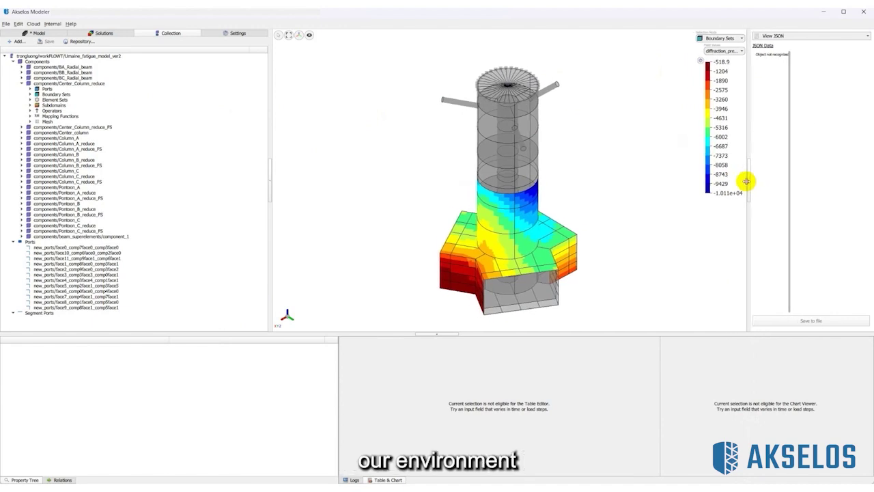
# Show radiation pressure fields on Center_Column_reduce and orbit to inspect them
pyautogui.click(731, 52)
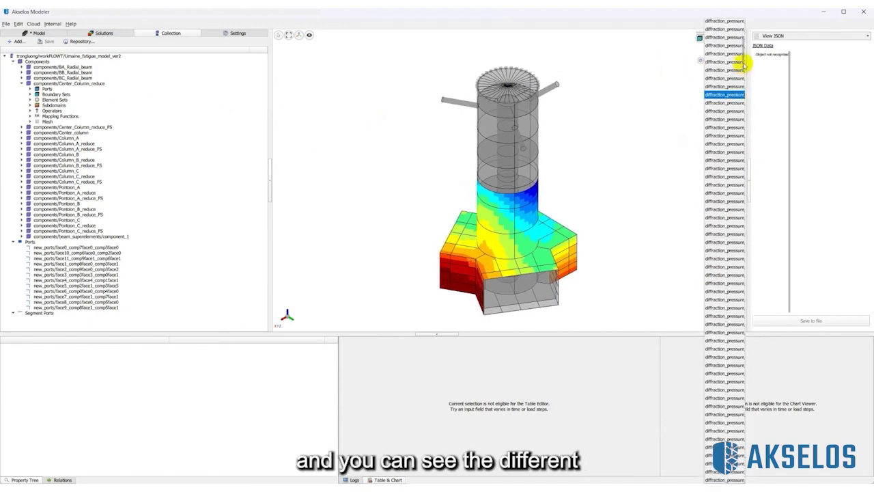
pyautogui.scroll(-10, 731, 273)
pyautogui.click(725, 400)
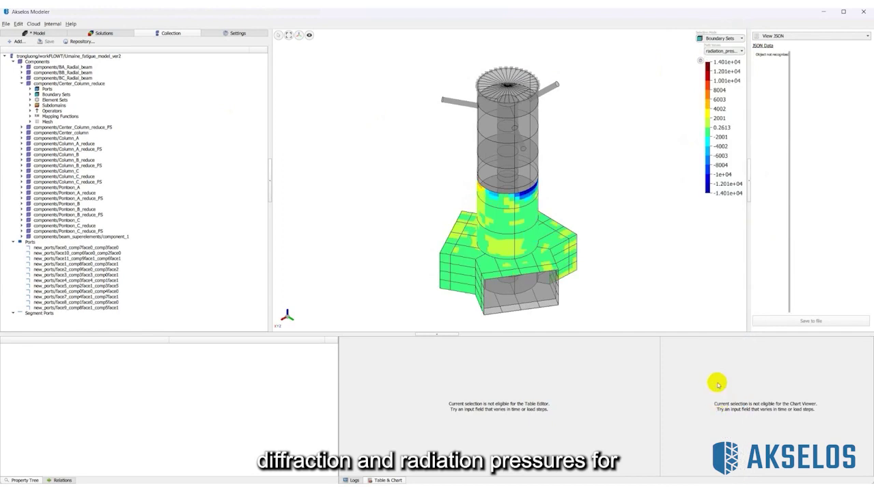
pyautogui.moveTo(635, 248); pyautogui.dragTo(503, 246)
pyautogui.click(724, 51)
pyautogui.scroll(-8, 724, 355)
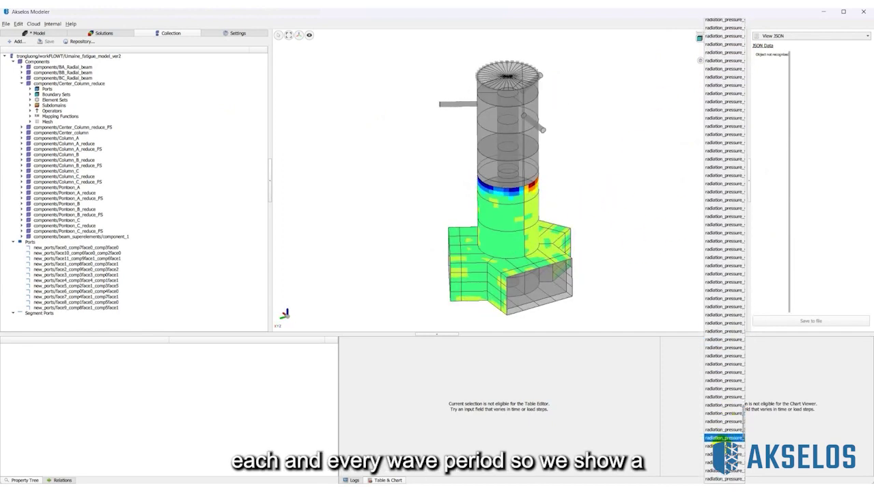
pyautogui.click(725, 453)
pyautogui.moveTo(669, 302); pyautogui.dragTo(490, 204)
pyautogui.click(16, 33)
# Show the whole platform model and load more property fields into the display list
pyautogui.scroll(10, 39, 73)
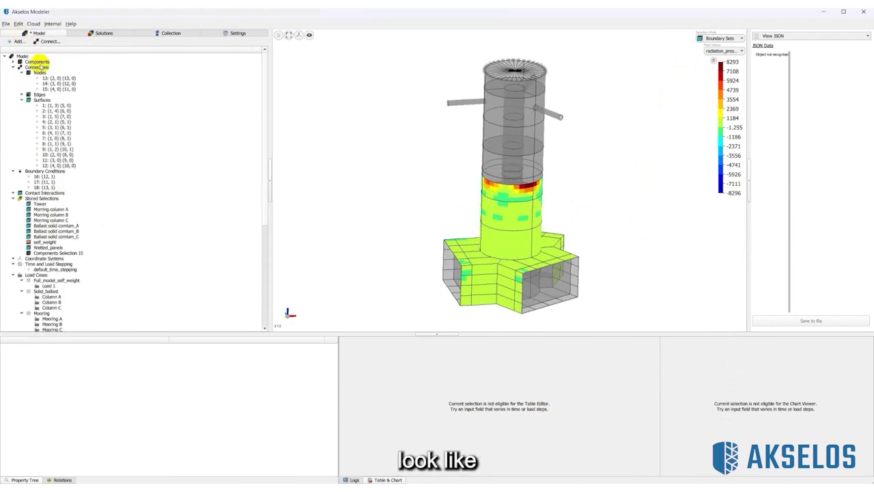
pyautogui.click(21, 56)
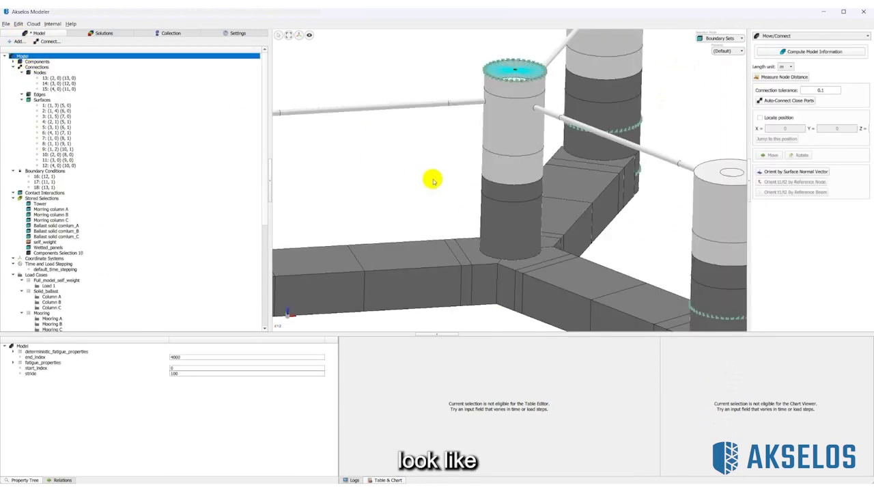
pyautogui.scroll(-5, 433, 204)
pyautogui.moveTo(419, 252); pyautogui.dragTo(572, 209, button='middle')
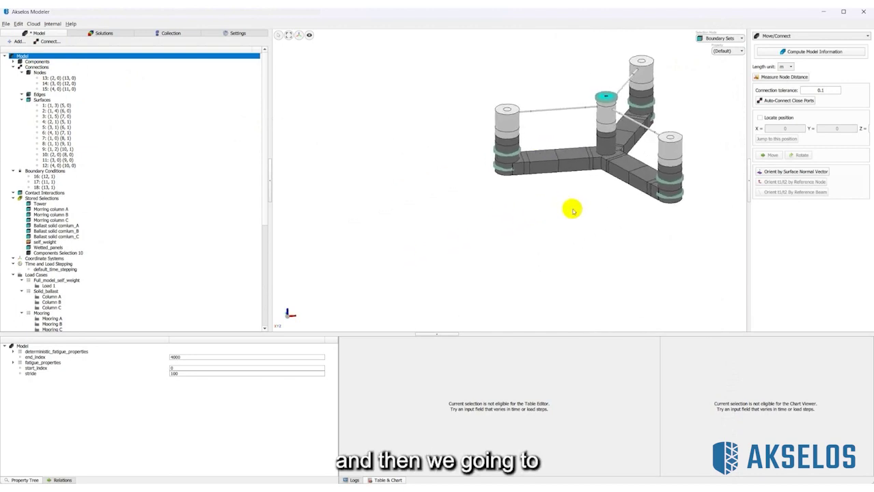
pyautogui.click(572, 210)
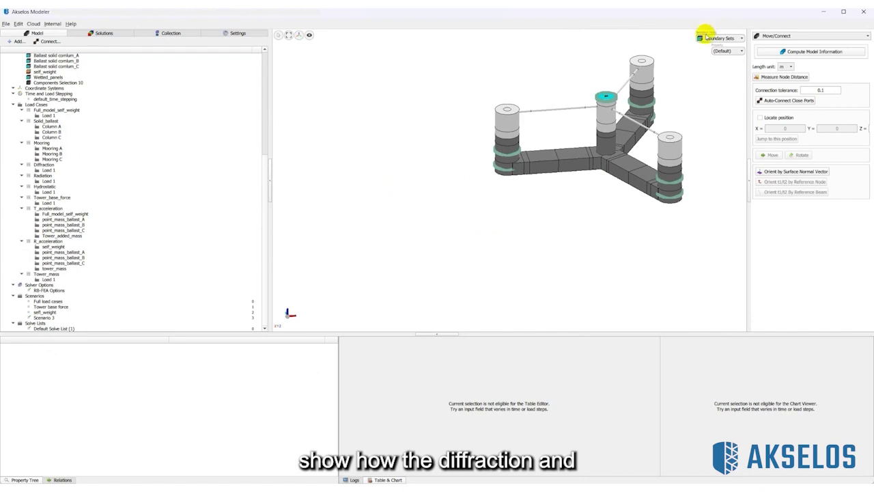
pyautogui.click(722, 60)
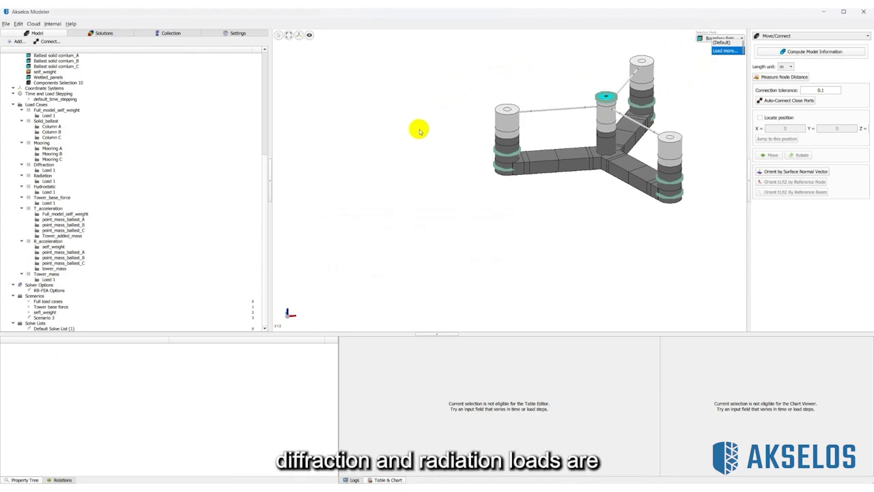
# Review the Radiation and Diffraction load definitions, then reselect the whole model
pyautogui.scroll(2, 102, 223)
pyautogui.scroll(-1, 79, 222)
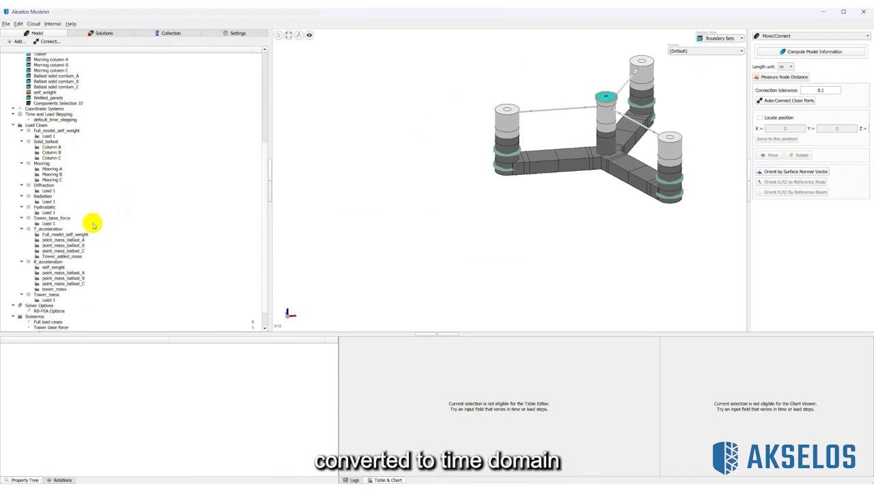
pyautogui.click(45, 201)
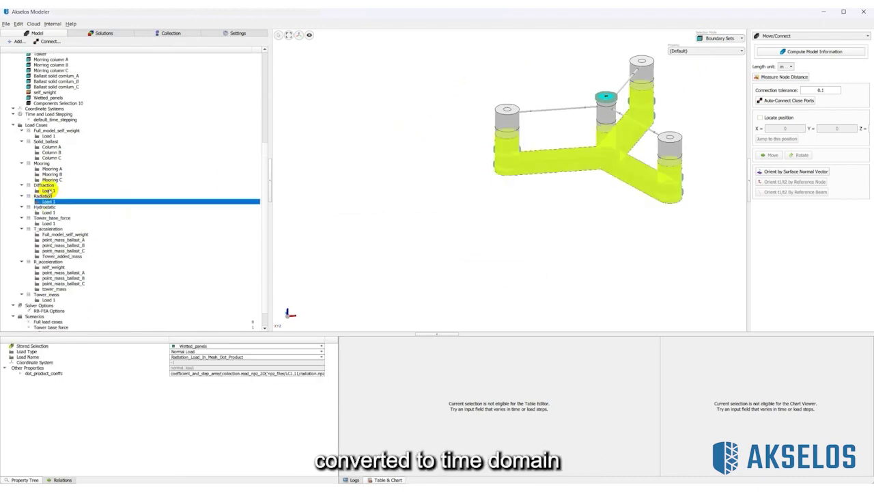
pyautogui.click(48, 190)
pyautogui.scroll(-1, 60, 255)
pyautogui.scroll(8, 69, 205)
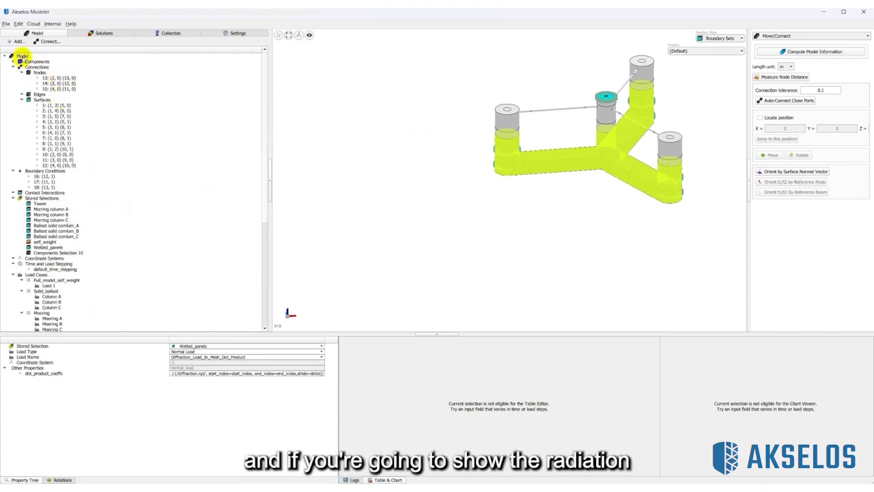
pyautogui.click(21, 56)
pyautogui.click(309, 35)
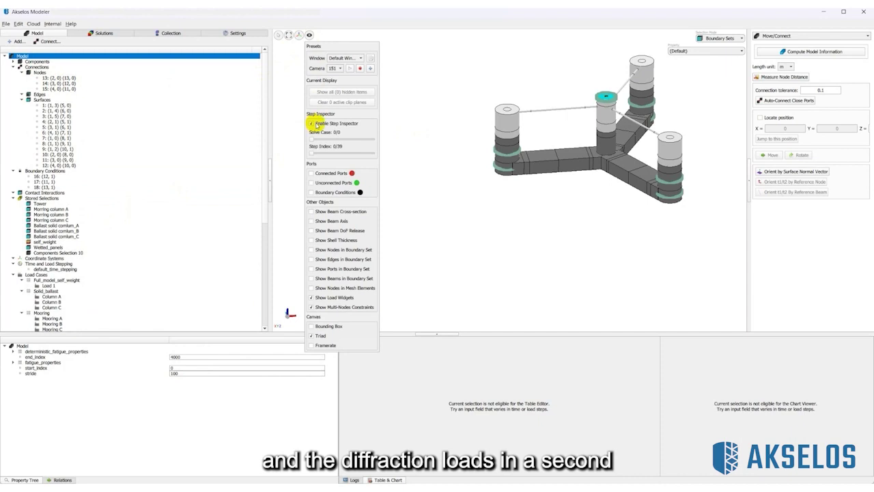
# Colour the platform by normal_load, step it to a later time step, then restore (Default) colouring
pyautogui.click(713, 51)
pyautogui.click(703, 92)
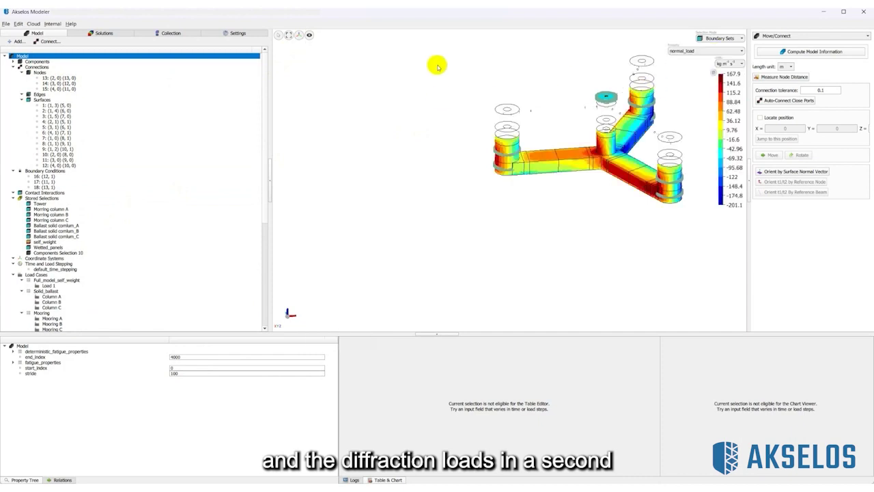
pyautogui.click(308, 35)
pyautogui.moveTo(311, 154); pyautogui.dragTo(377, 161)
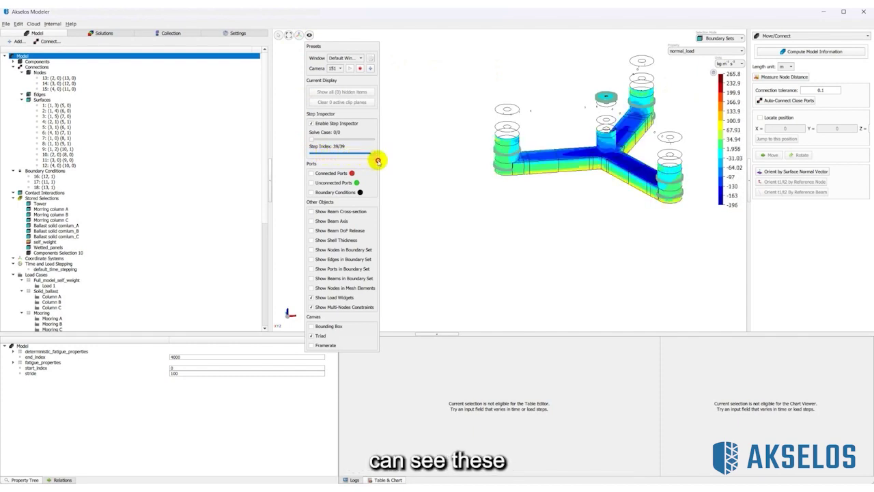
pyautogui.click(403, 159)
pyautogui.click(689, 50)
pyautogui.click(691, 52)
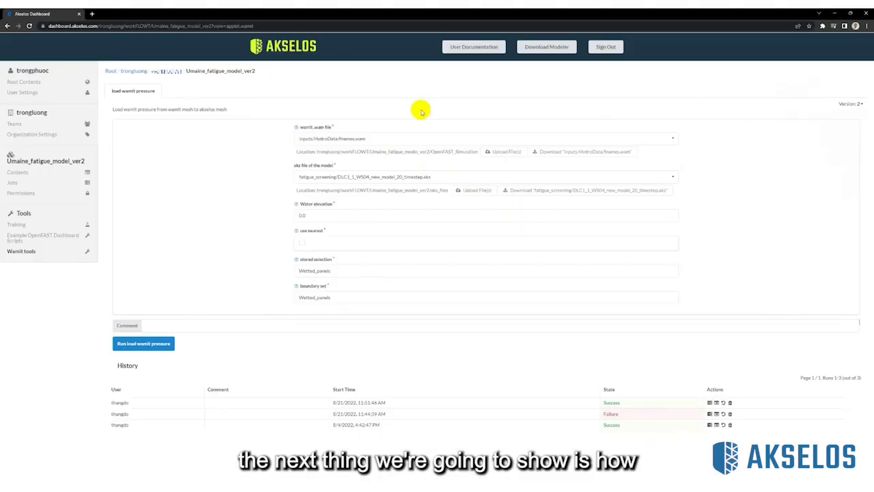
# On the Training page, keep Global model enrichment and select DLC1_1_WS04_new_model_20_timestep.aks
pyautogui.click(26, 224)
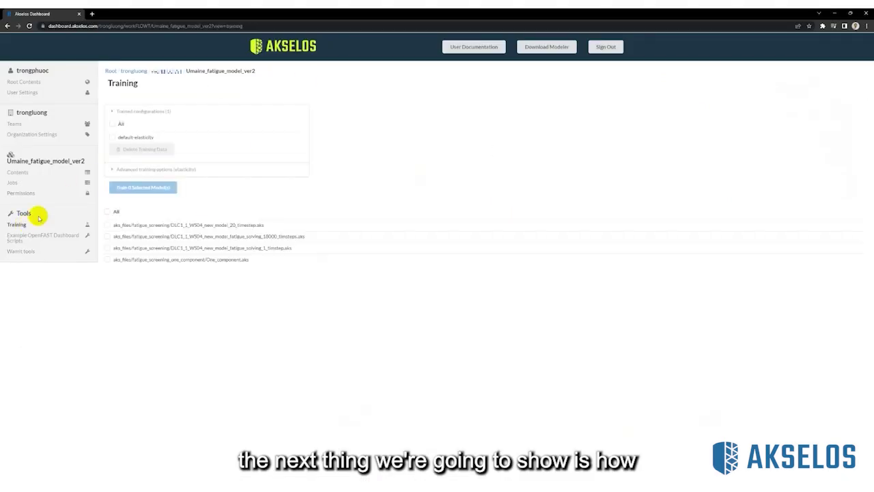
pyautogui.click(112, 169)
pyautogui.click(143, 198)
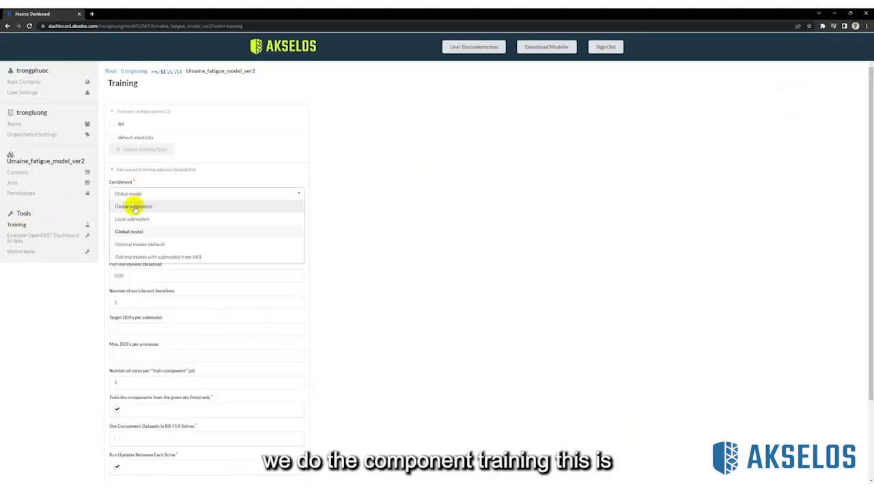
pyautogui.click(151, 196)
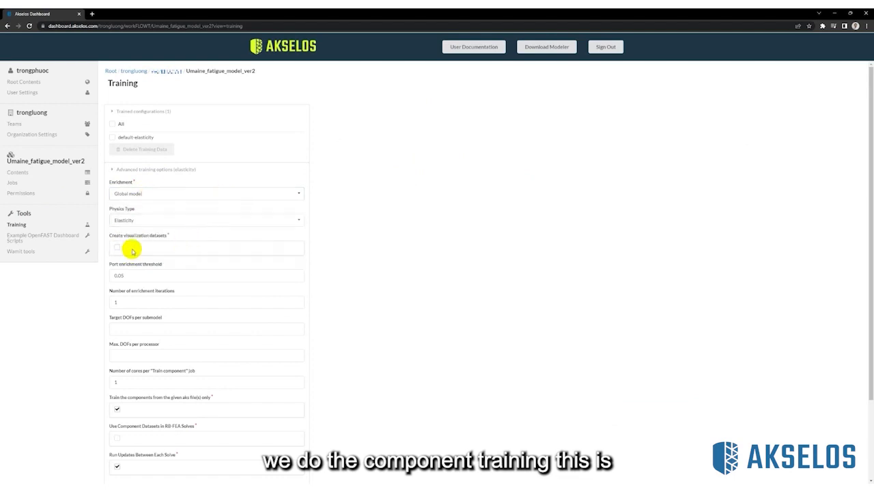
pyautogui.scroll(-1, 147, 252)
pyautogui.scroll(-1, 157, 253)
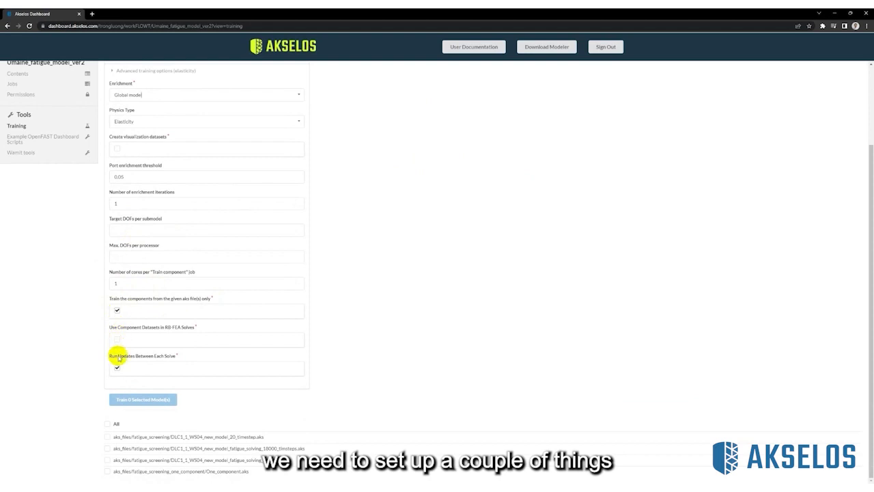
pyautogui.click(107, 436)
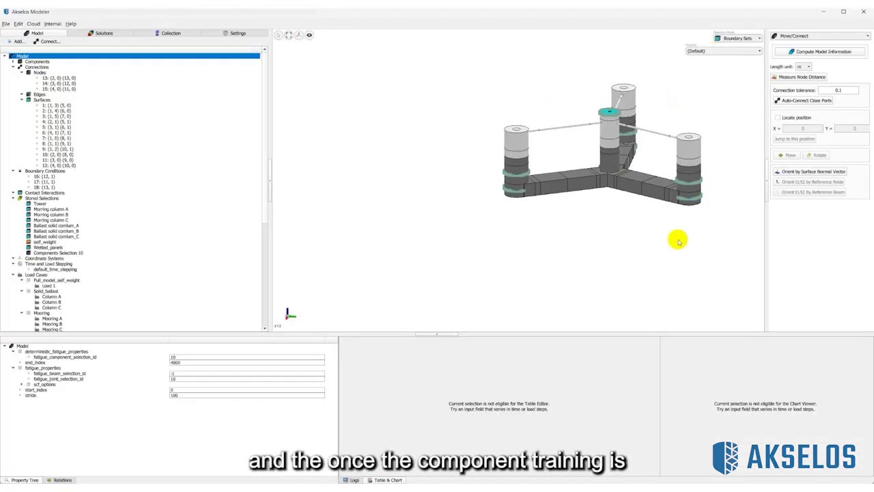
# Show the whole model's default time stepping values in table and chart
pyautogui.click(678, 240)
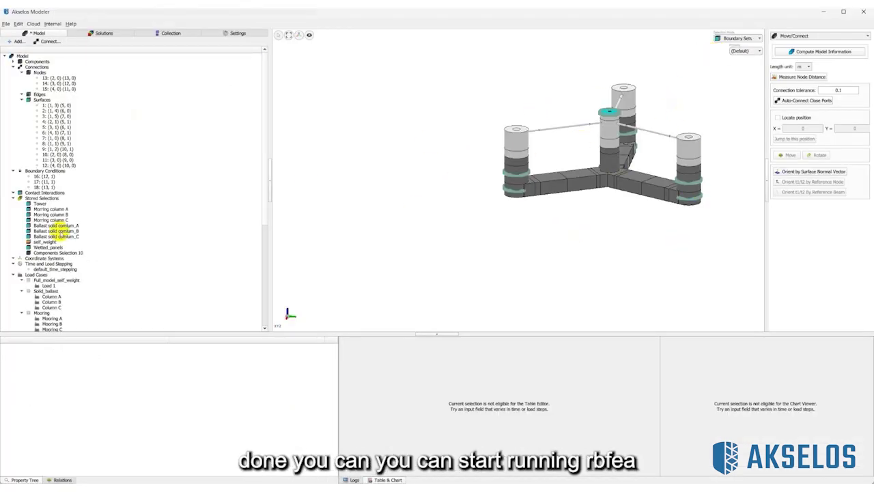
pyautogui.click(23, 56)
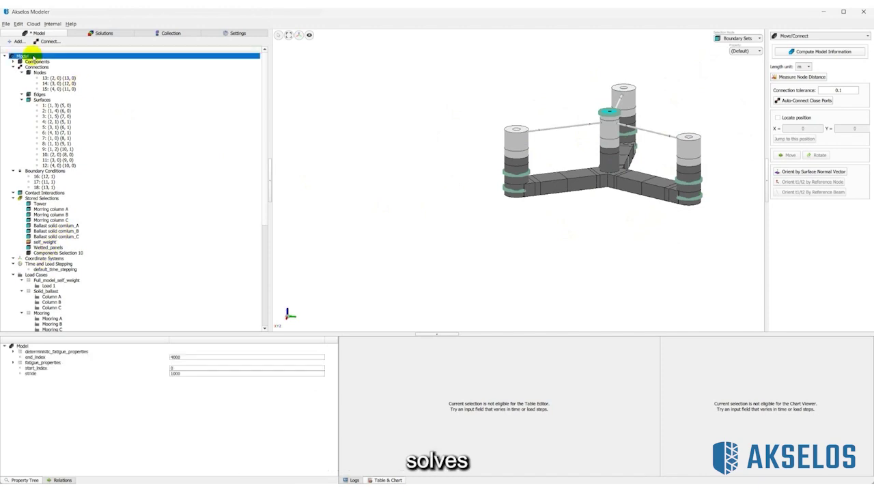
pyautogui.click(68, 270)
pyautogui.click(159, 357)
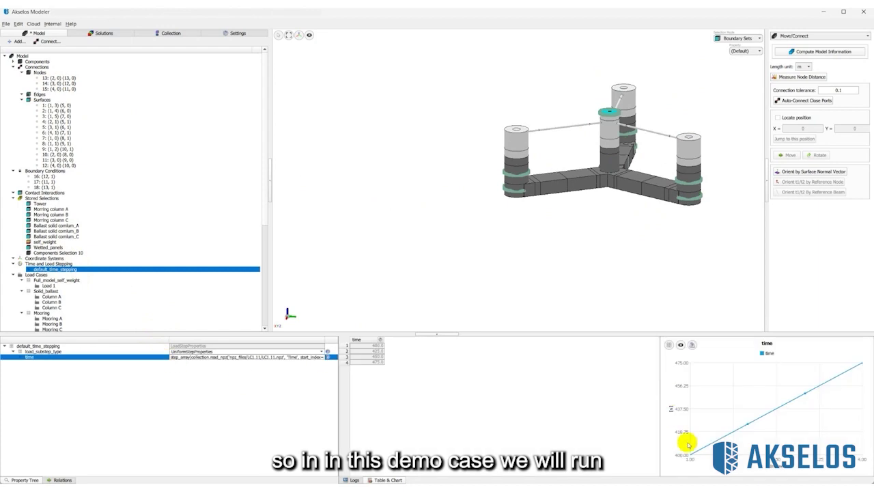
pyautogui.scroll(-10, 102, 232)
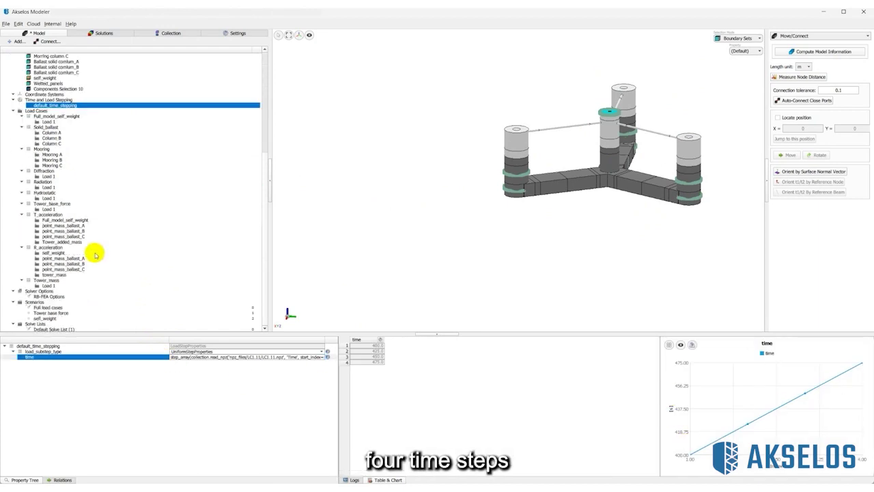
# Inspect the Full load cases scenario's RB-FEA solver options, then go to the Solutions view
pyautogui.click(48, 307)
pyautogui.click(49, 295)
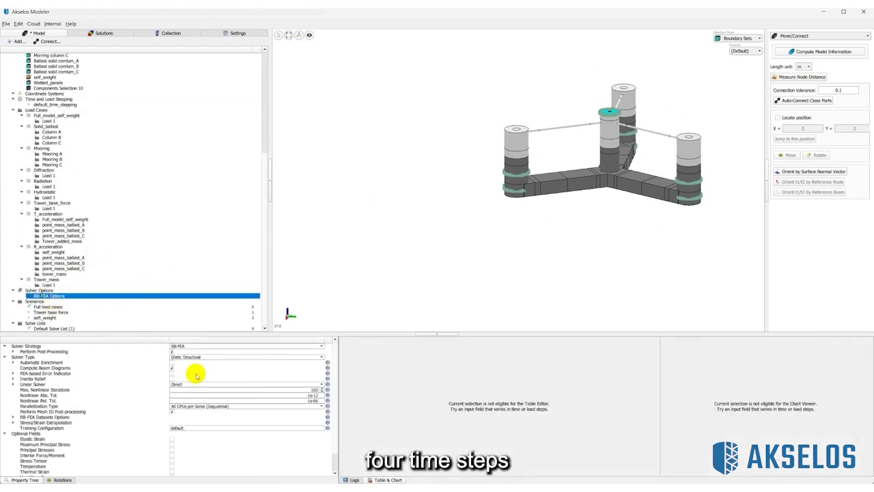
pyautogui.scroll(-1, 198, 351)
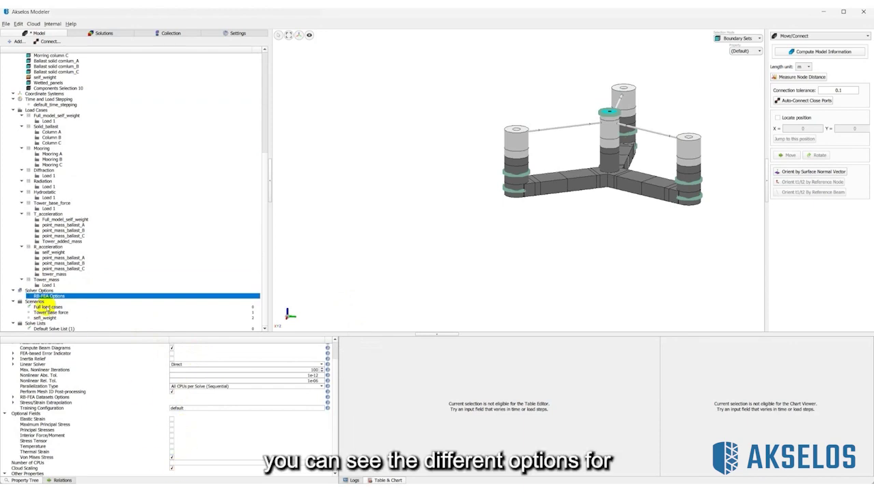
pyautogui.scroll(6, 94, 197)
pyautogui.scroll(4, 131, 154)
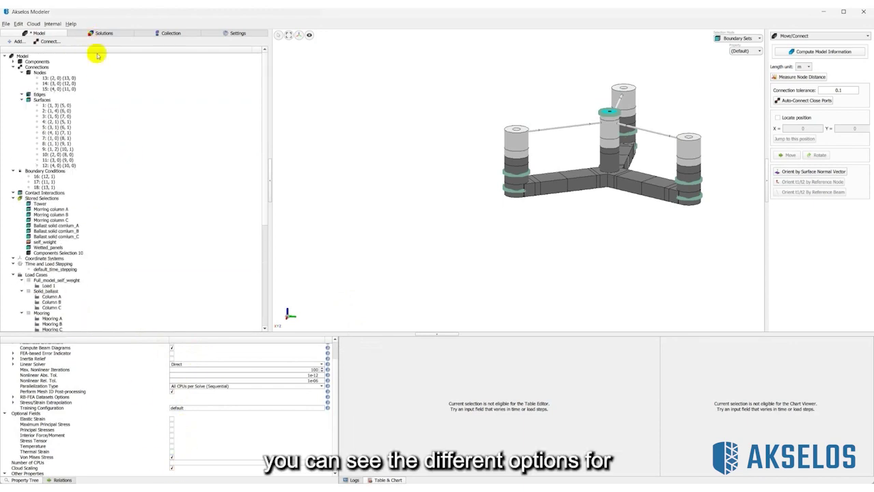
pyautogui.click(97, 32)
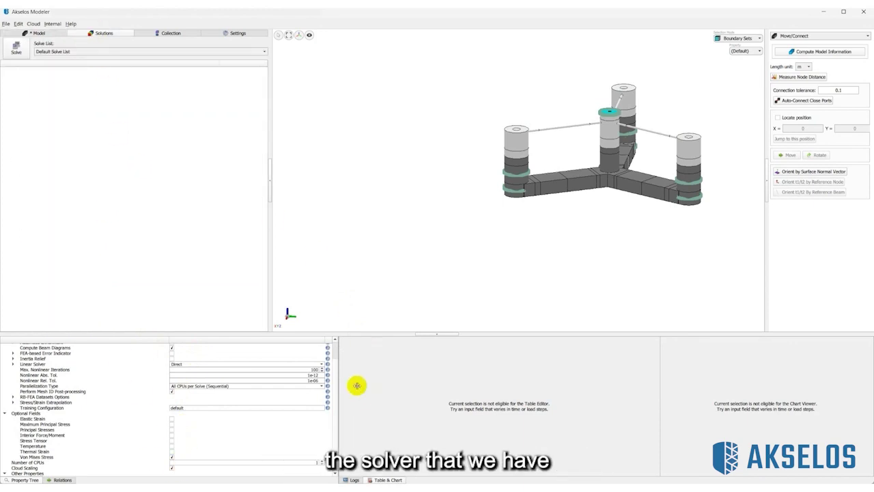
# Solve Full load cases and view X displacement at t=4.250e+02, 4.500e+02 and 4.750e+02 s
pyautogui.click(18, 51)
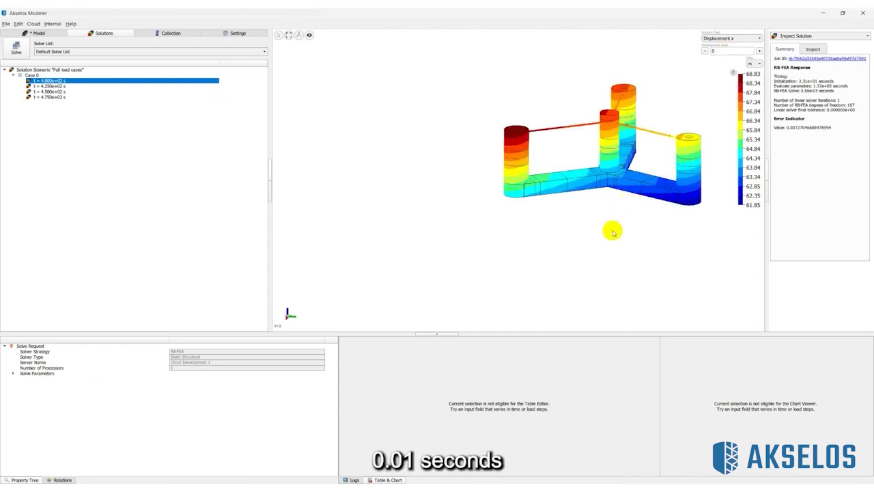
pyautogui.moveTo(612, 230); pyautogui.dragTo(481, 231)
pyautogui.click(48, 87)
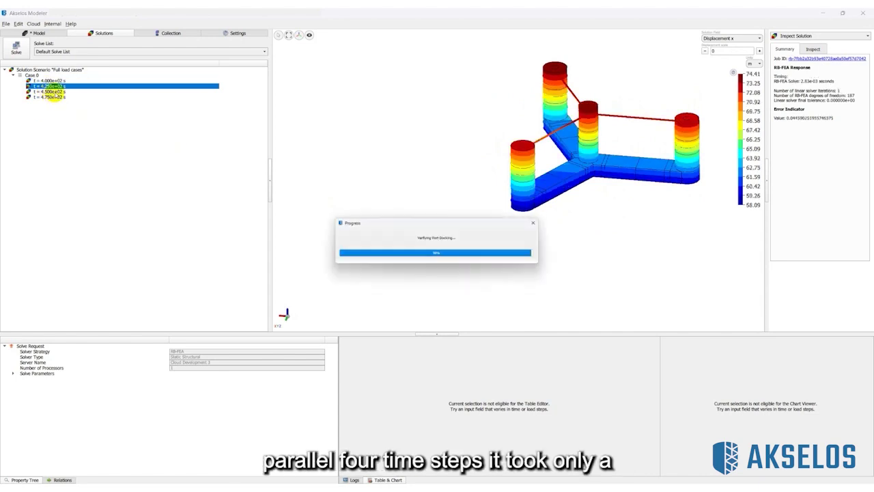
pyautogui.click(55, 92)
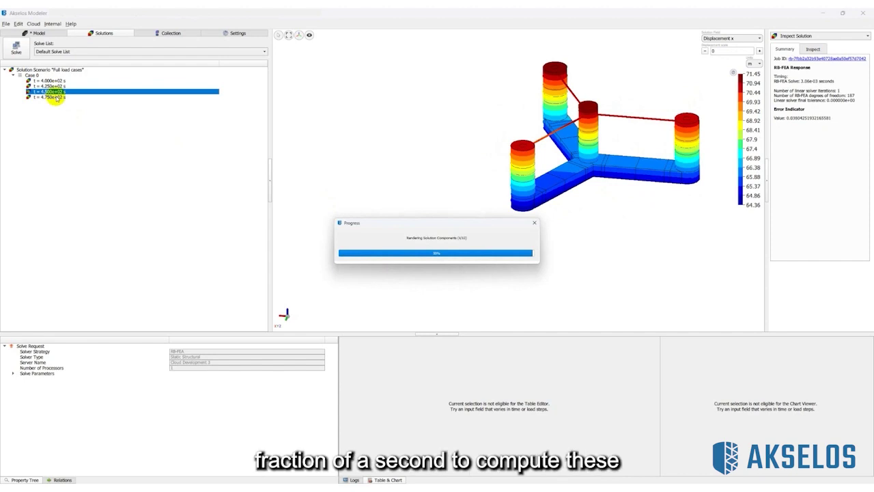
pyautogui.click(56, 96)
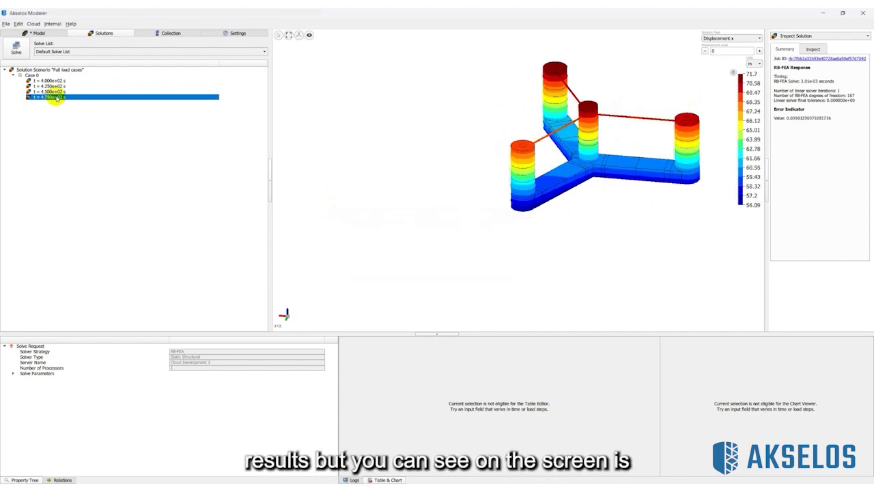
# Show Von Mises stress at the first time step t=4.000e+02 s, viewed from above
pyautogui.click(57, 81)
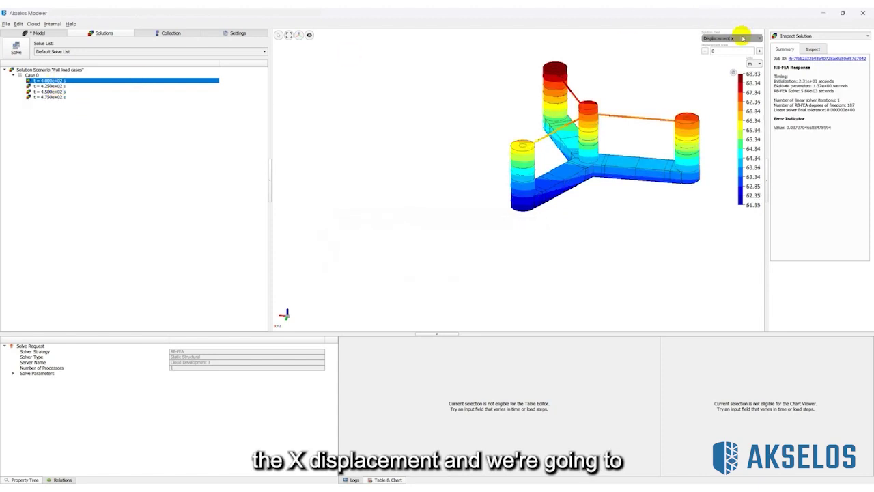
pyautogui.click(737, 38)
pyautogui.click(735, 112)
pyautogui.moveTo(702, 156); pyautogui.dragTo(385, 197)
pyautogui.scroll(5, 561, 136)
pyautogui.scroll(-3, 357, 264)
pyautogui.moveTo(357, 264); pyautogui.dragTo(433, 221)
pyautogui.scroll(-2, 391, 252)
# Turn on Averaged Nodal Values and orbit the platform through side and oblique views
pyautogui.click(308, 34)
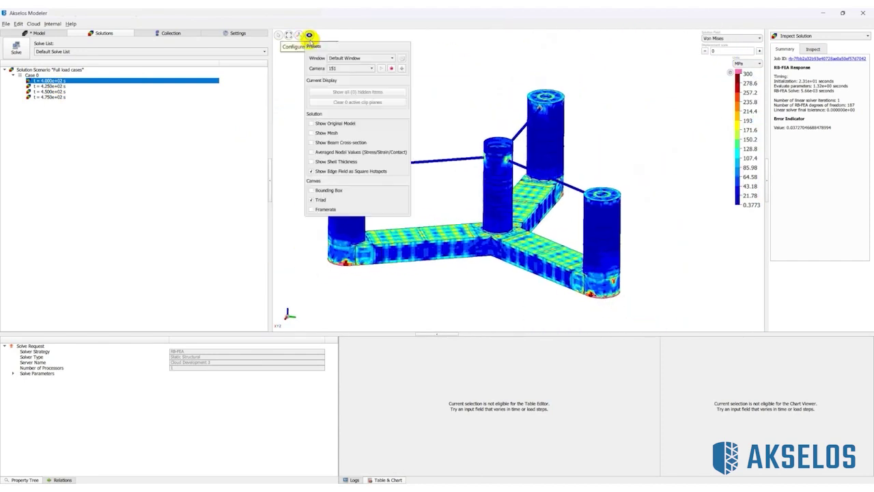
pyautogui.click(336, 151)
pyautogui.click(460, 107)
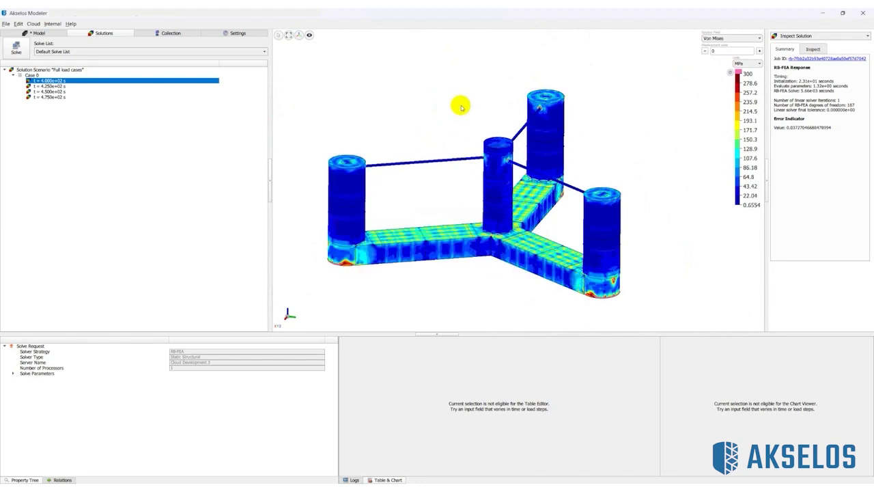
pyautogui.moveTo(460, 107); pyautogui.dragTo(437, 117)
pyautogui.scroll(5, 566, 195)
pyautogui.scroll(-6, 553, 198)
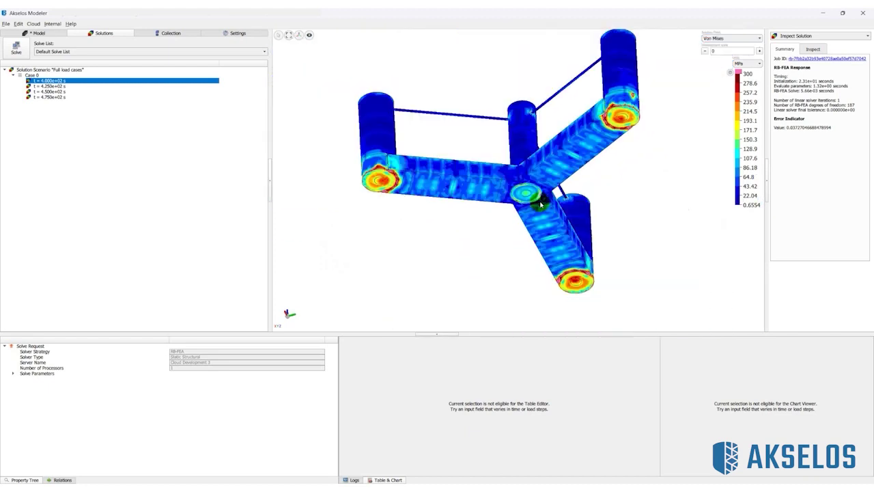
pyautogui.moveTo(552, 200); pyautogui.dragTo(476, 213)
pyautogui.moveTo(435, 123); pyautogui.dragTo(518, 279)
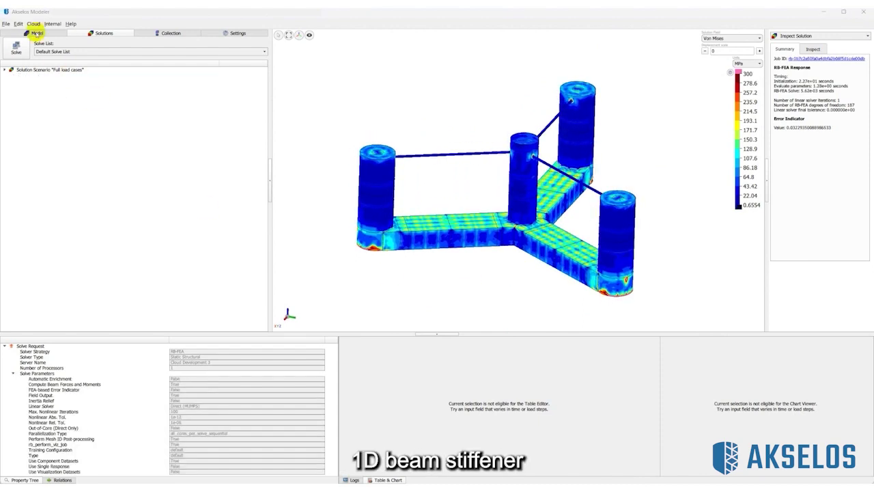
# Colour the whole model by Subdomains and hide the multi-node constraints
pyautogui.click(37, 33)
pyautogui.click(23, 56)
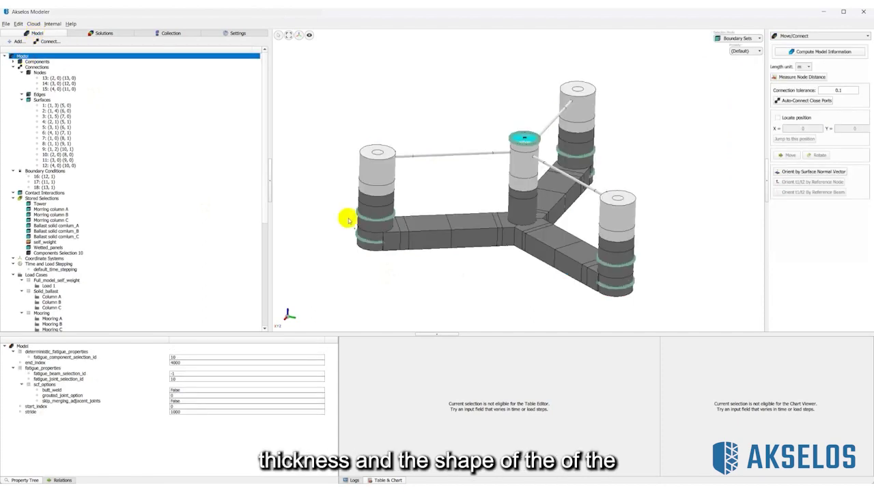
pyautogui.moveTo(414, 254); pyautogui.dragTo(525, 289)
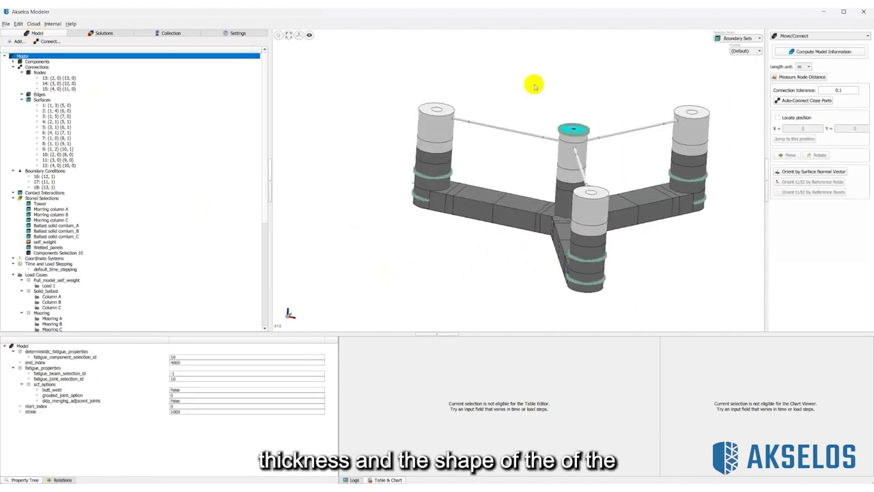
pyautogui.click(737, 39)
pyautogui.click(736, 50)
pyautogui.click(309, 35)
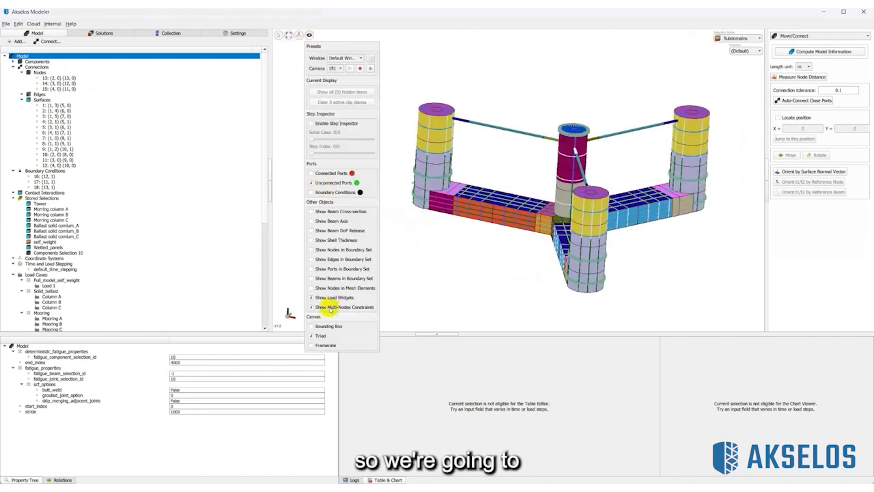
pyautogui.click(329, 308)
pyautogui.click(301, 62)
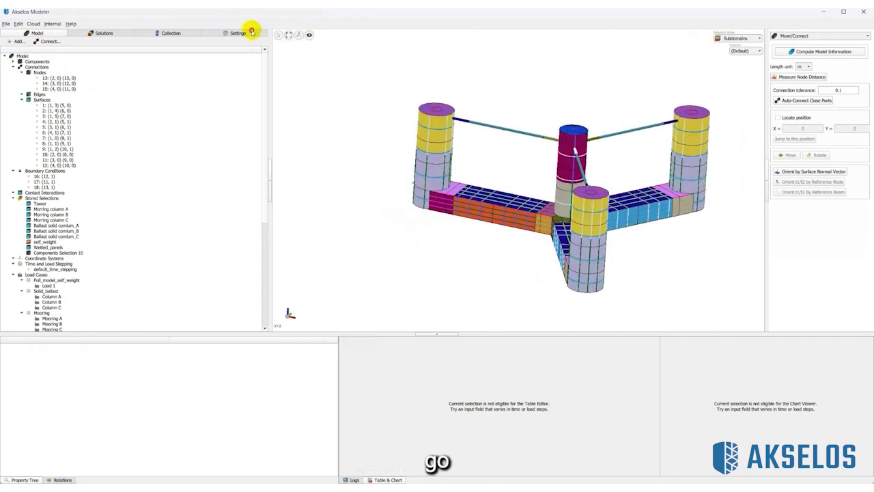
# Load the saved Clip Plane 1 to cut the platform open
pyautogui.click(249, 32)
pyautogui.click(47, 94)
pyautogui.rightClick(49, 95)
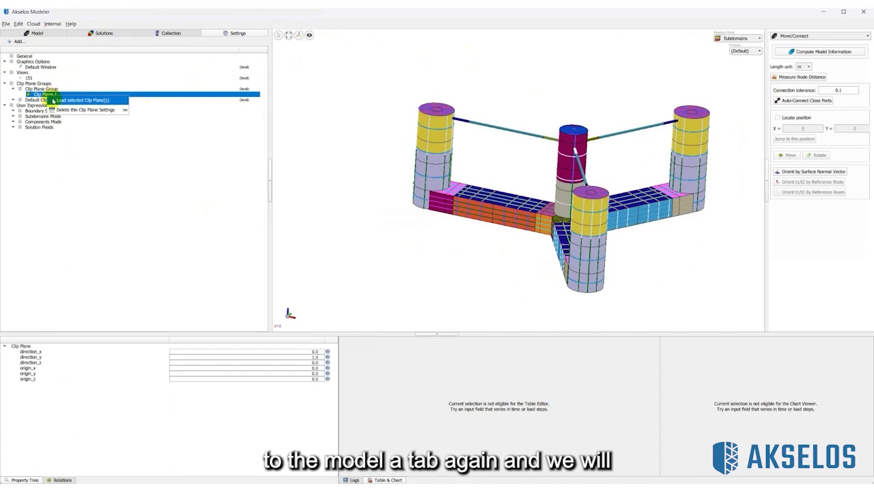
pyautogui.click(53, 100)
pyautogui.moveTo(512, 233); pyautogui.dragTo(488, 240)
pyautogui.moveTo(611, 253); pyautogui.dragTo(608, 254)
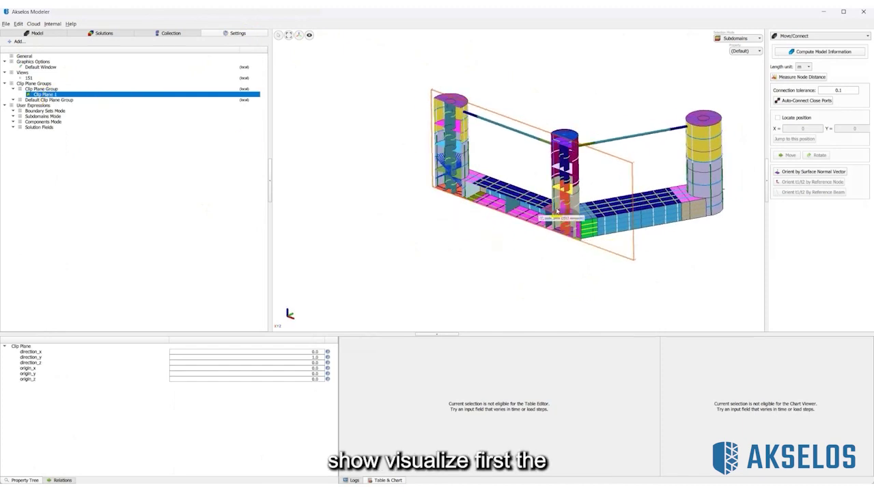
pyautogui.scroll(2, 554, 211)
# Show the stiffeners' beam cross-sections from the model tree's display options
pyautogui.click(36, 33)
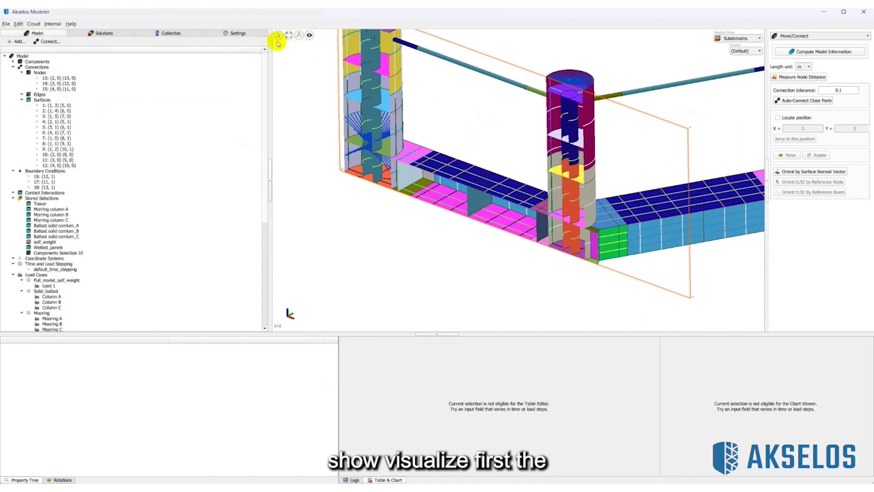
pyautogui.click(309, 35)
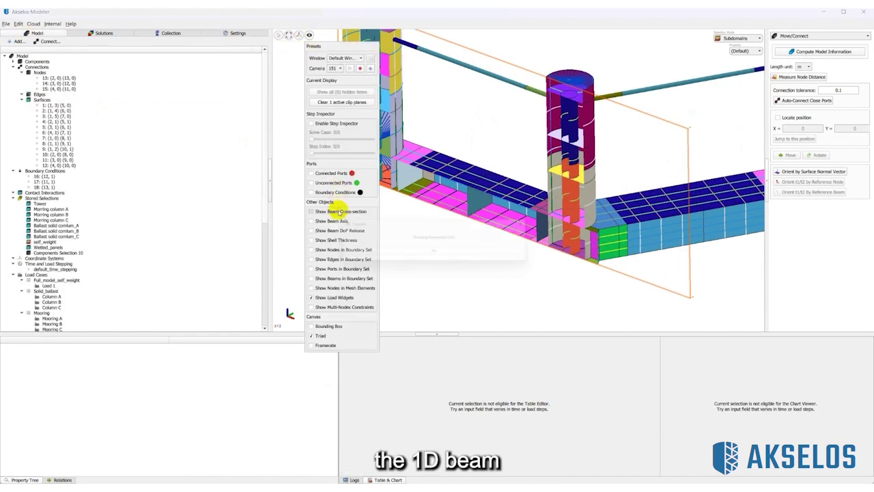
pyautogui.click(338, 211)
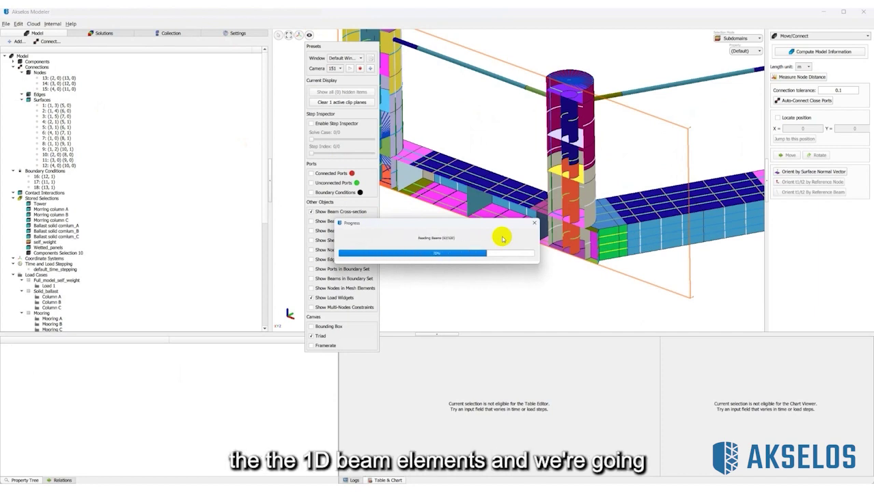
# Select the bottom PA_keel_LTstiff keel stiffeners and show their properties
pyautogui.moveTo(501, 240)
pyautogui.mouseDown()
pyautogui.moveTo(518, 146)
pyautogui.moveTo(512, 244)
pyautogui.mouseUp()
pyautogui.scroll(5, 512, 244)
pyautogui.click(552, 235)
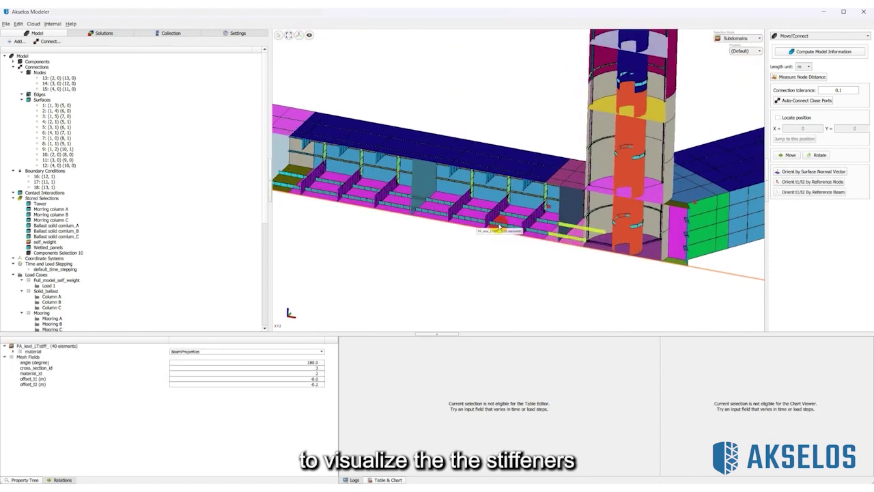
pyautogui.moveTo(498, 230); pyautogui.dragTo(362, 273)
pyautogui.scroll(5, 321, 238)
pyautogui.scroll(3, 751, 290)
pyautogui.click(664, 286)
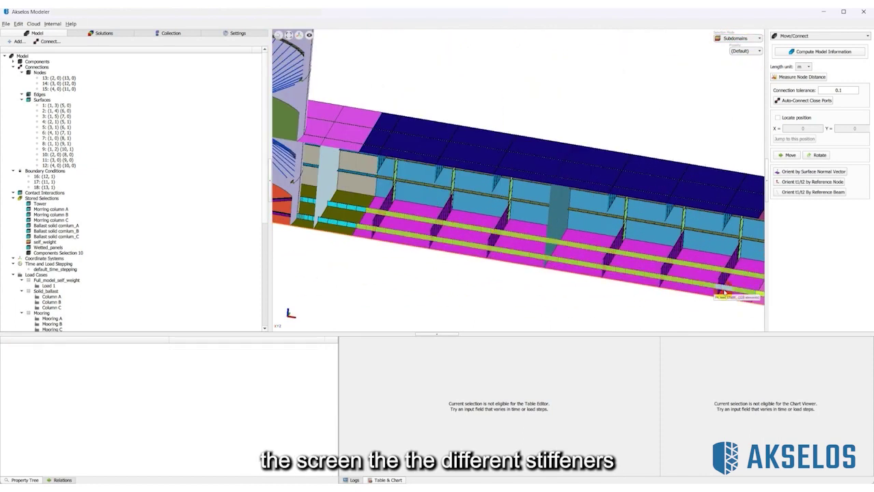
pyautogui.click(335, 224)
# Set cross_section_id to 7 and offset_t2 to -0.4 m, then review the platform from the side
pyautogui.scroll(-5, 334, 225)
pyautogui.moveTo(407, 242); pyautogui.dragTo(472, 273)
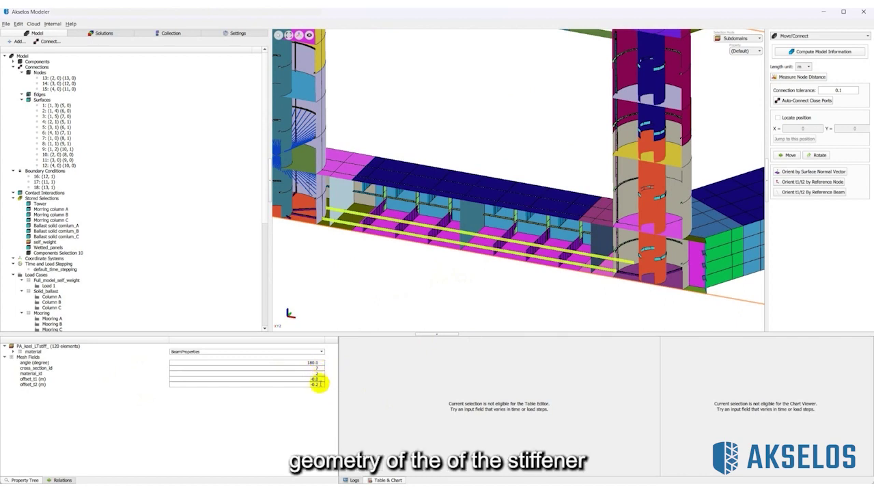
pyautogui.press('Return')
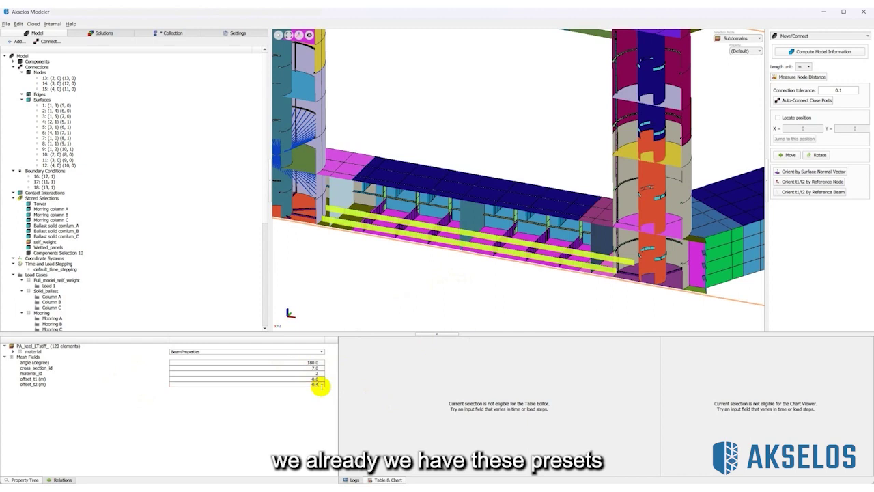
pyautogui.click(514, 296)
pyautogui.moveTo(514, 296); pyautogui.dragTo(548, 289)
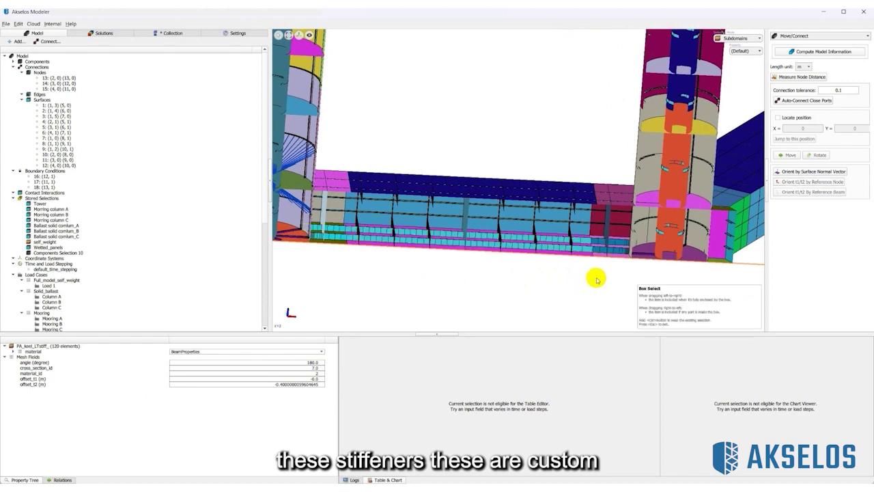
pyautogui.scroll(3, 615, 271)
pyautogui.moveTo(611, 271); pyautogui.dragTo(538, 253)
pyautogui.scroll(-5, 490, 272)
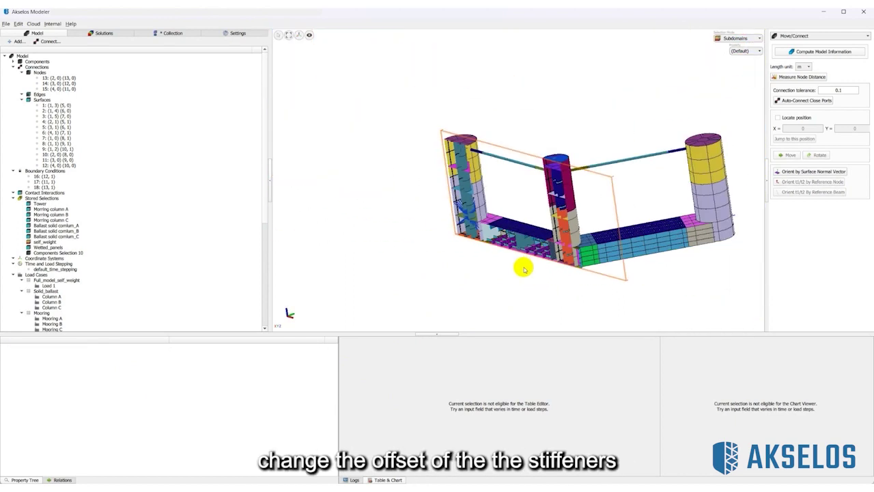
pyautogui.moveTo(490, 272); pyautogui.dragTo(675, 228)
pyautogui.scroll(3, 613, 215)
# Save the modified component collection with Ctrl+S
pyautogui.click(172, 33)
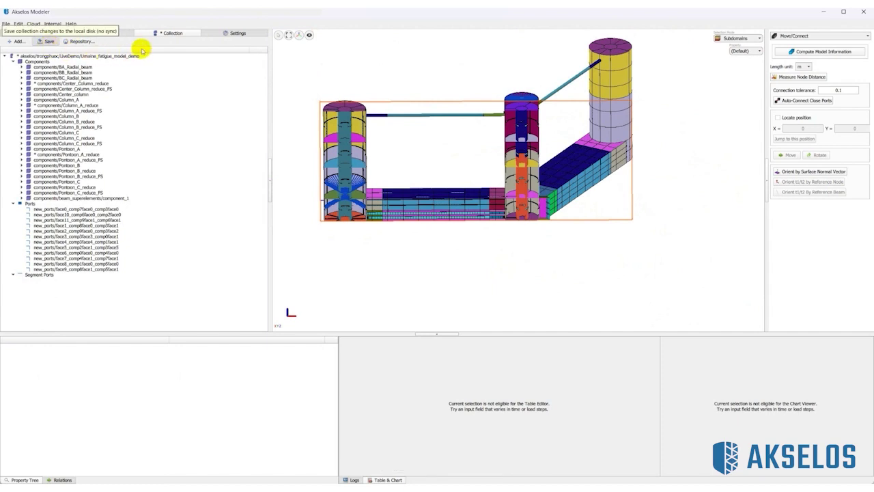
pyautogui.hotkey('ctrl', 's')
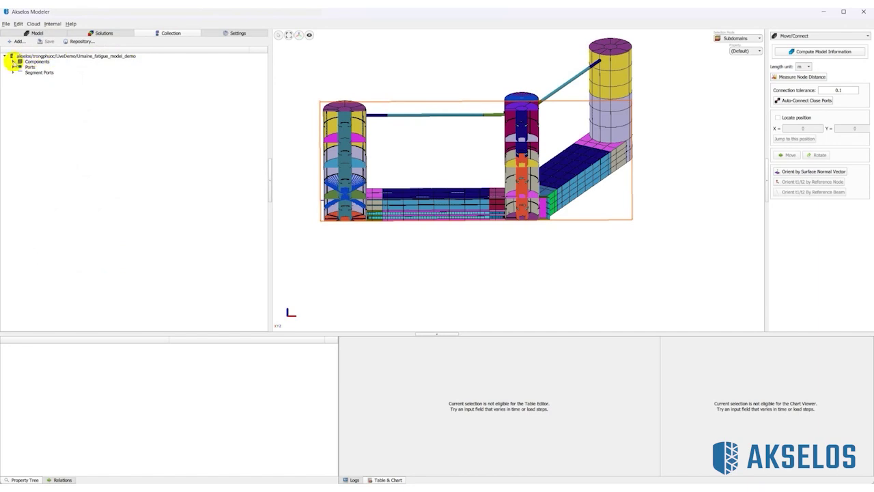
pyautogui.click(13, 61)
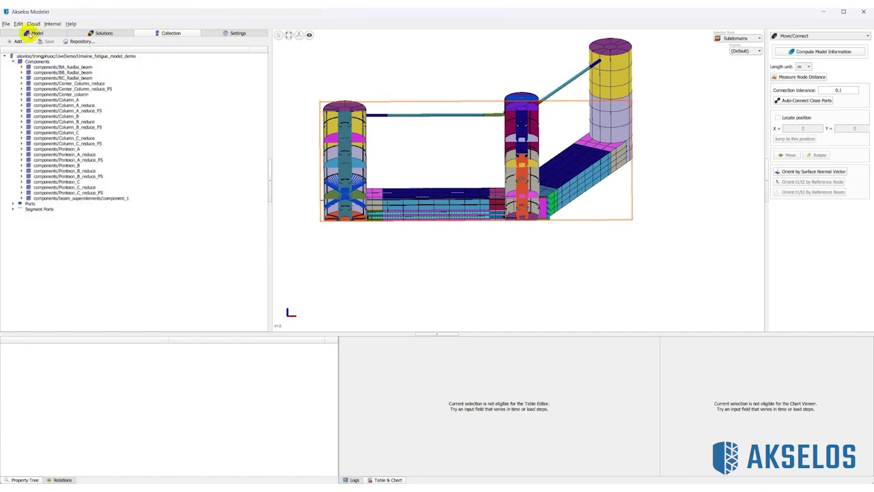
# Re-run the Full load cases solve from the Solutions list
pyautogui.click(26, 33)
pyautogui.scroll(-8, 93, 106)
pyautogui.scroll(-2, 94, 111)
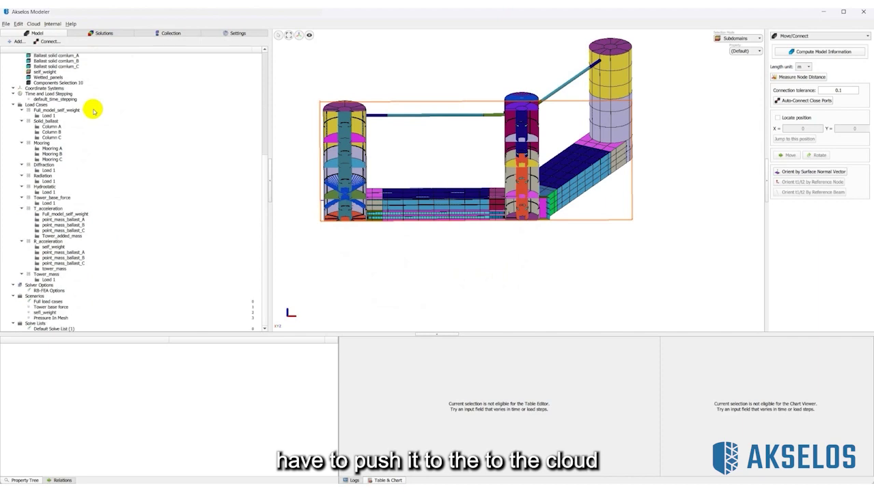
pyautogui.click(89, 32)
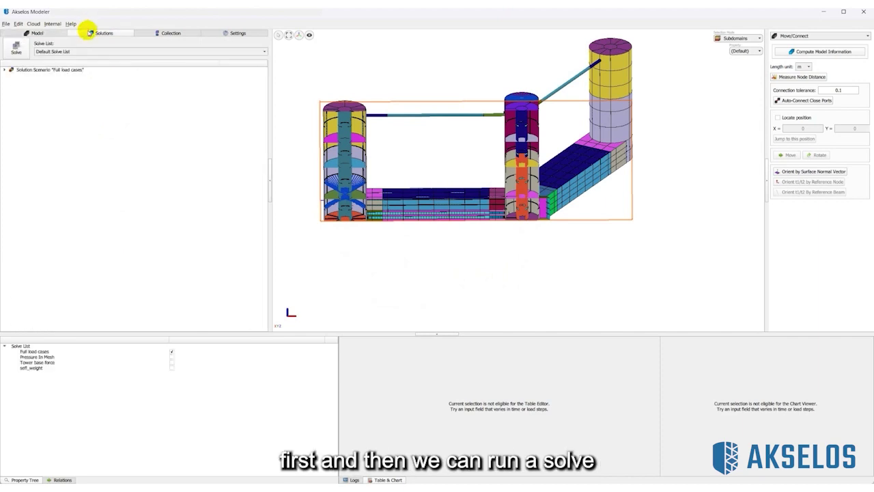
pyautogui.click(17, 50)
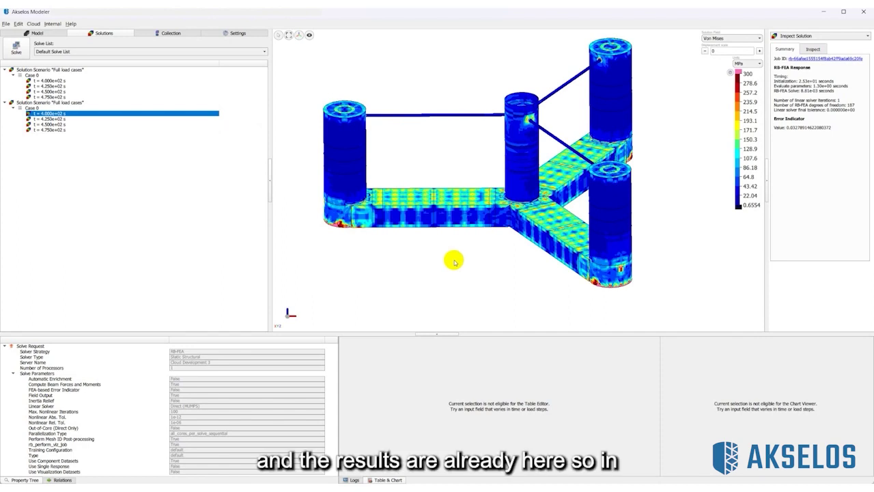
# Enable Averaged Nodal Values and orbit the platform to a near top-down view
pyautogui.click(309, 34)
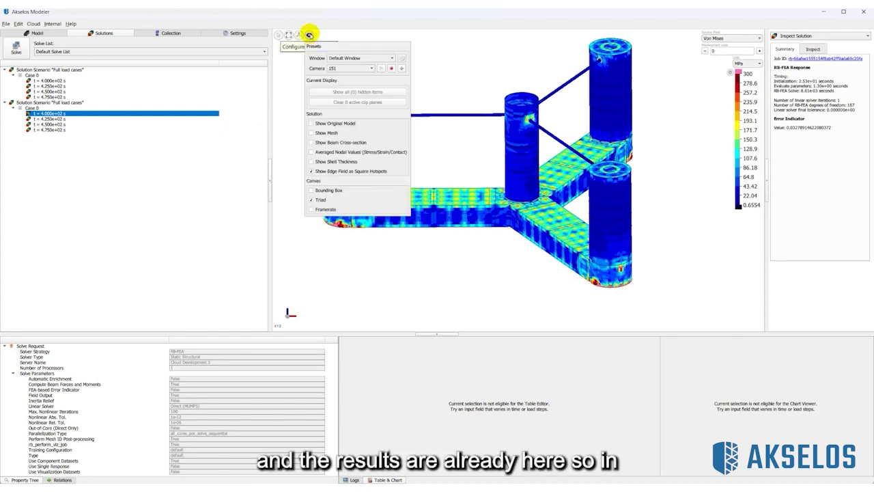
pyautogui.click(357, 151)
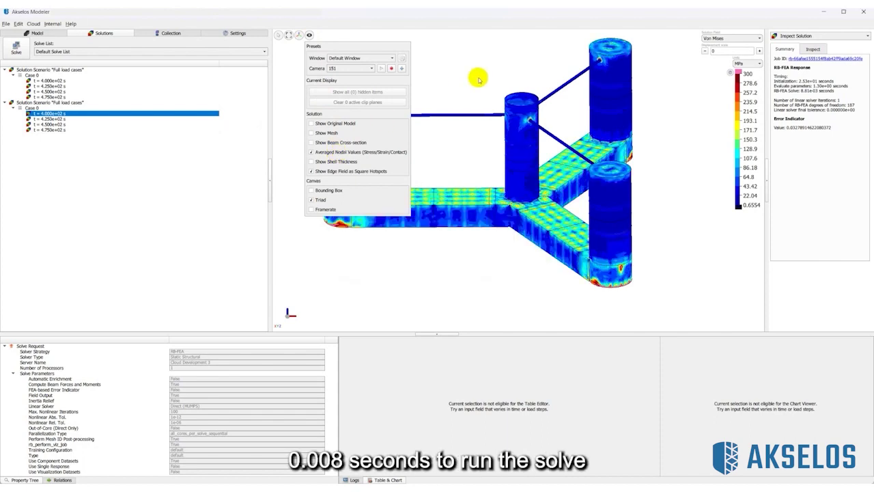
pyautogui.click(519, 261)
pyautogui.moveTo(518, 262); pyautogui.dragTo(521, 172)
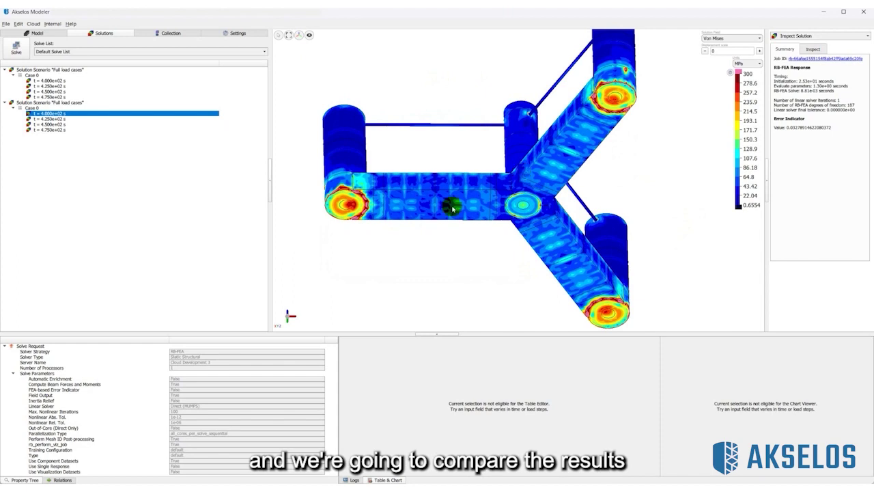
# Alternate between both scenarios' von Mises results at t = 4.000e+02 s
pyautogui.click(44, 82)
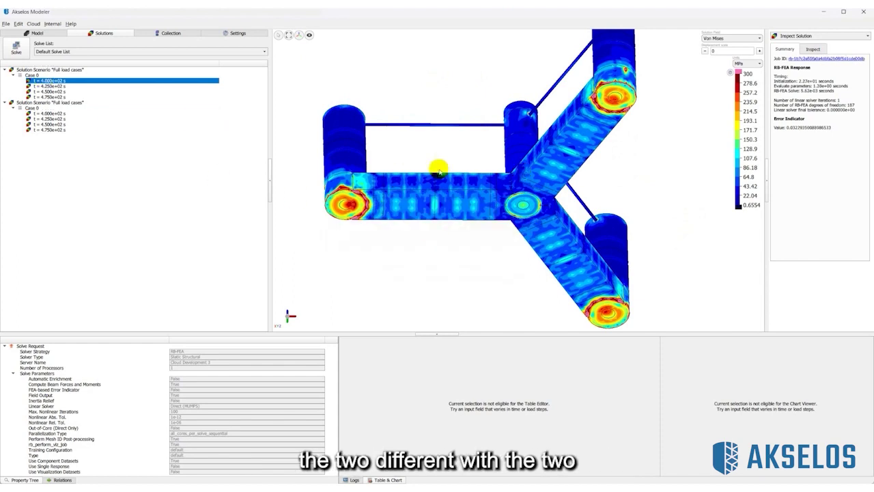
pyautogui.click(54, 113)
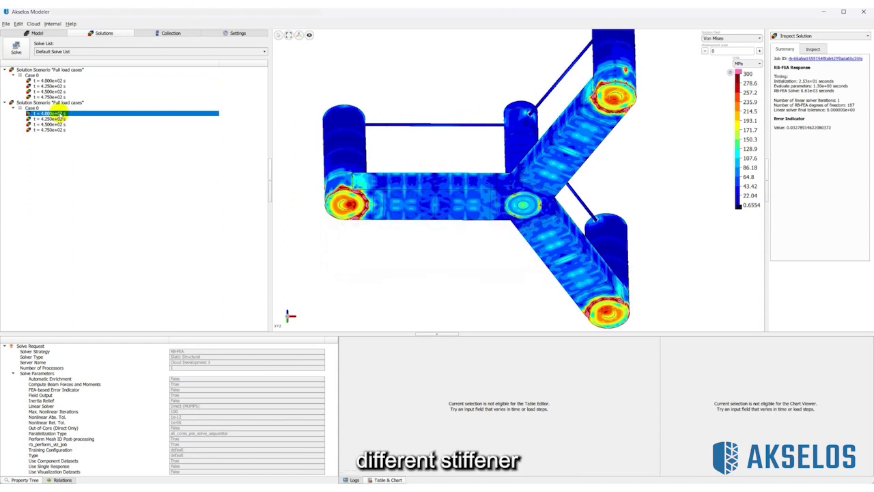
pyautogui.click(59, 81)
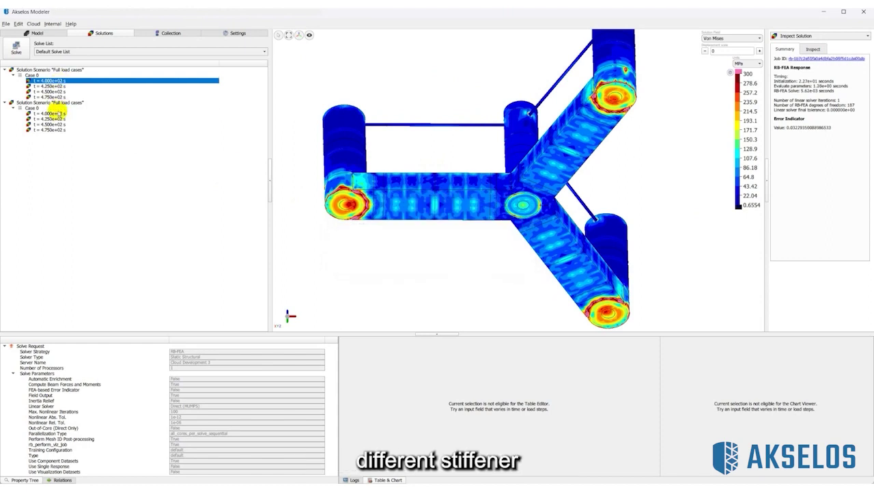
pyautogui.click(57, 114)
pyautogui.click(56, 81)
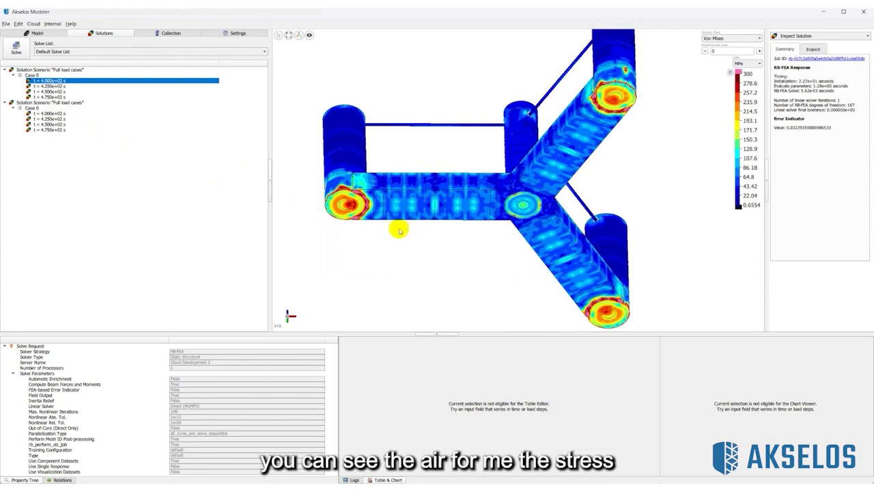
pyautogui.click(55, 113)
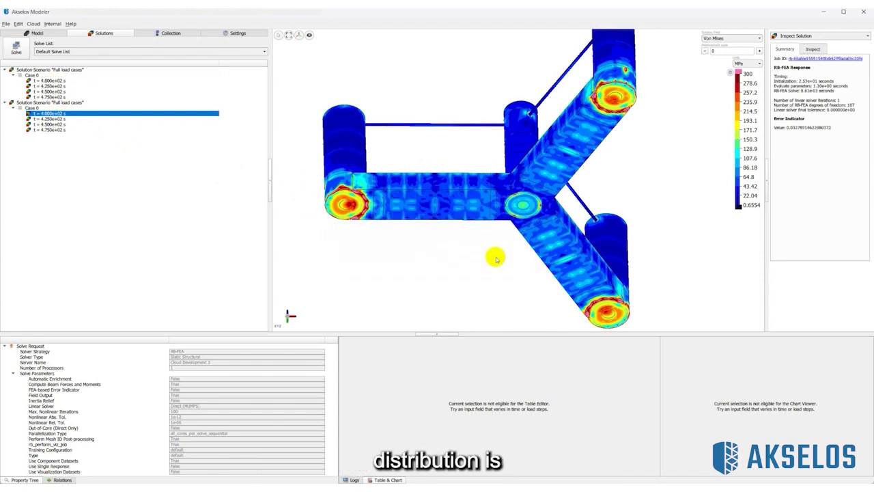
# Select the whole model in Boundary Sets mode and set the RB-FEA solver type to Deterministic Fatigue Analysis
pyautogui.click(30, 34)
pyautogui.scroll(10, 51, 109)
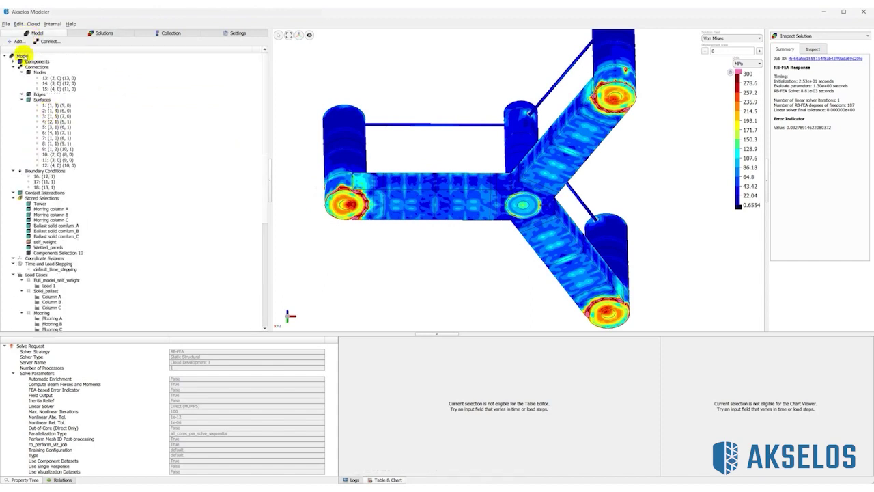
pyautogui.click(22, 56)
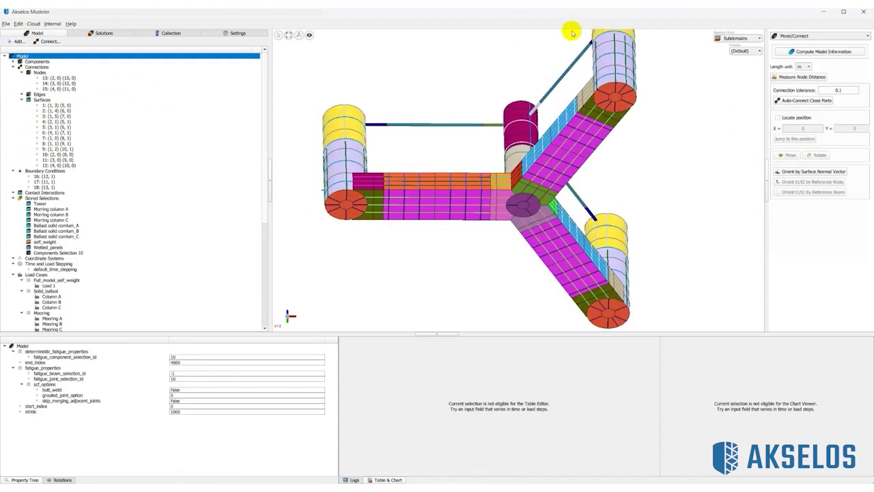
pyautogui.click(732, 38)
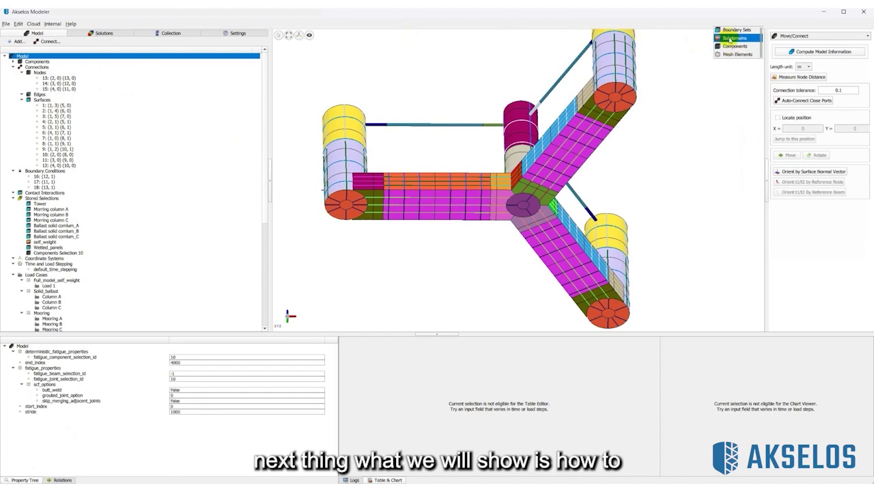
pyautogui.click(735, 30)
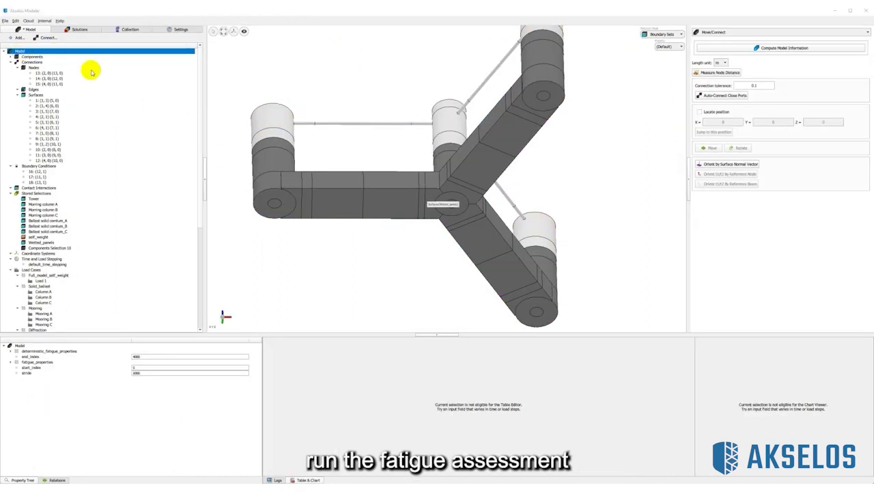
pyautogui.scroll(-5, 68, 142)
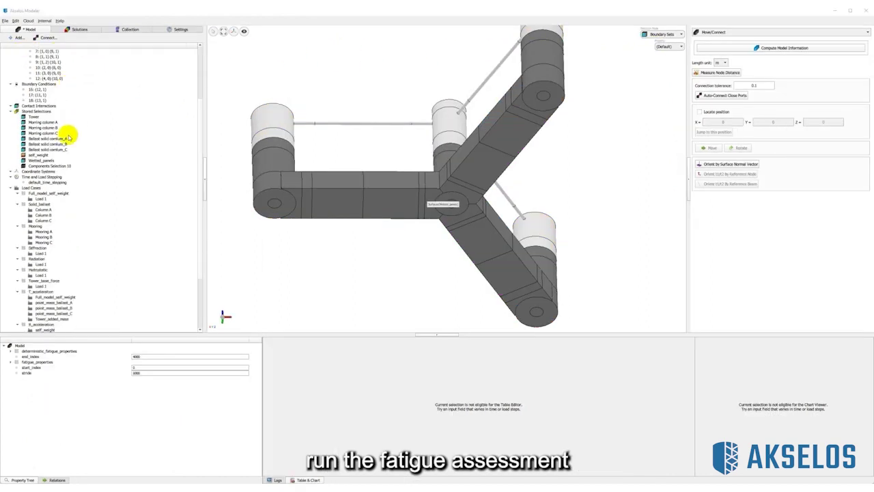
pyautogui.scroll(-3, 68, 142)
pyautogui.click(39, 295)
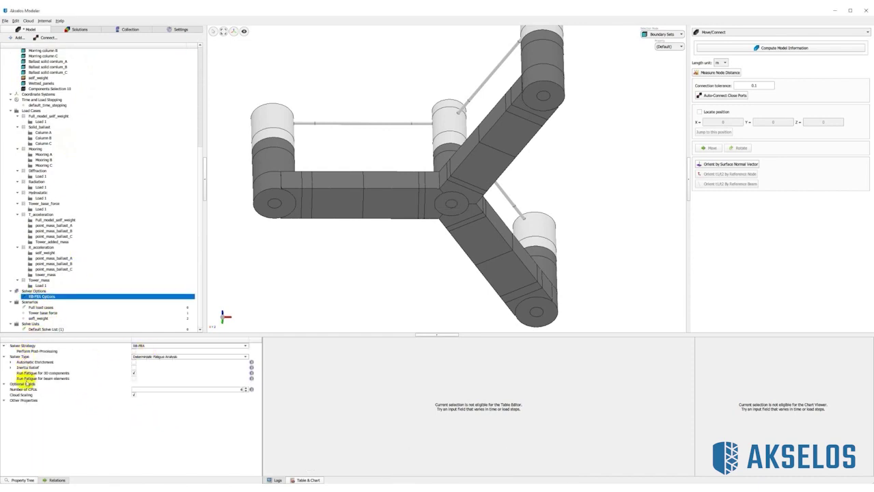
pyautogui.click(234, 358)
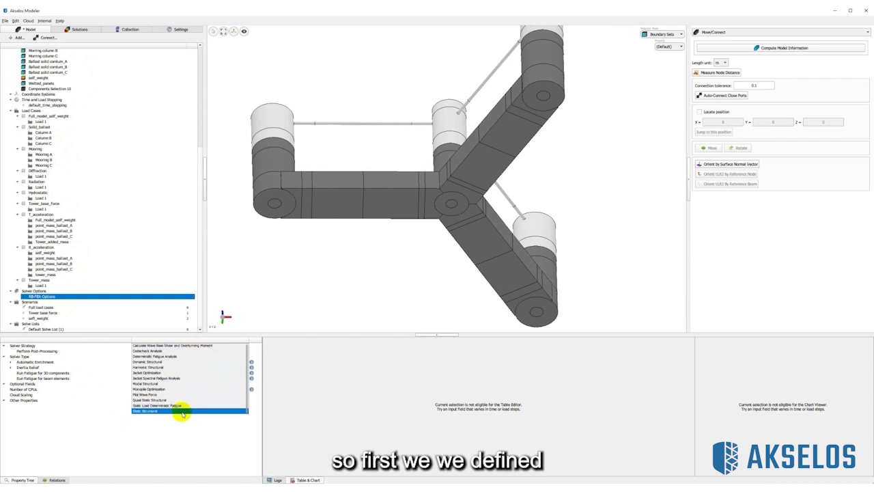
pyautogui.click(169, 356)
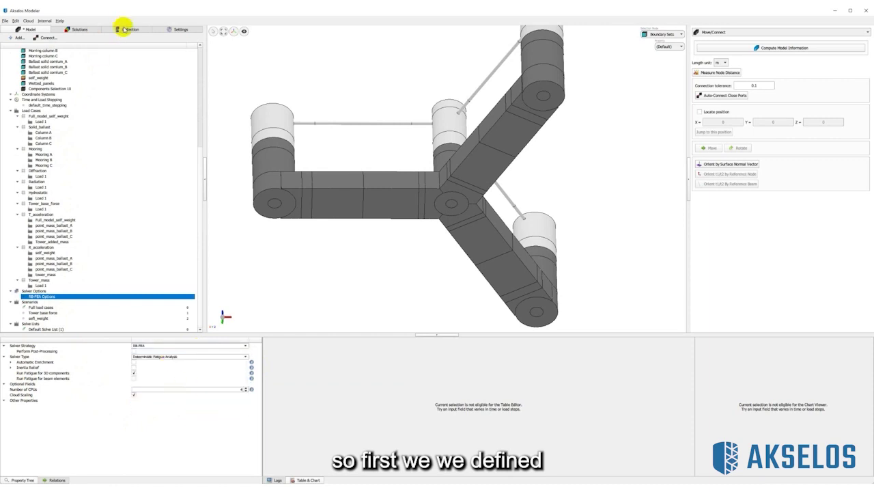
pyautogui.click(124, 29)
pyautogui.click(17, 83)
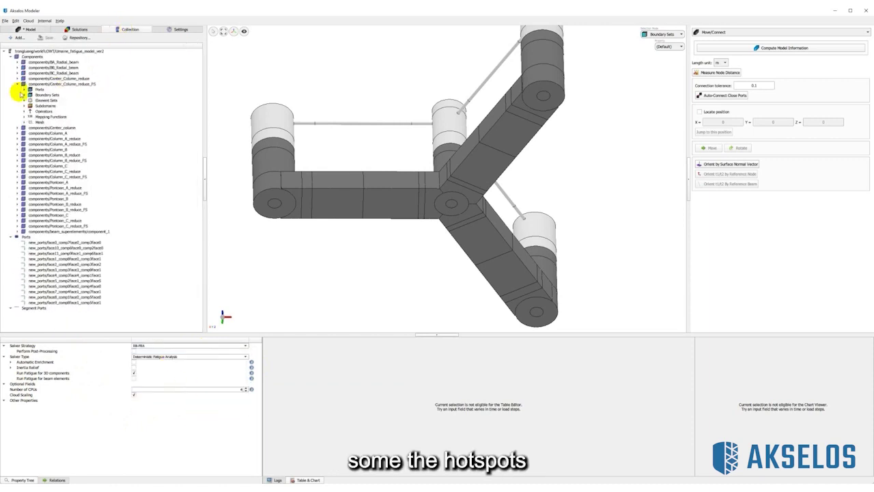
pyautogui.click(25, 123)
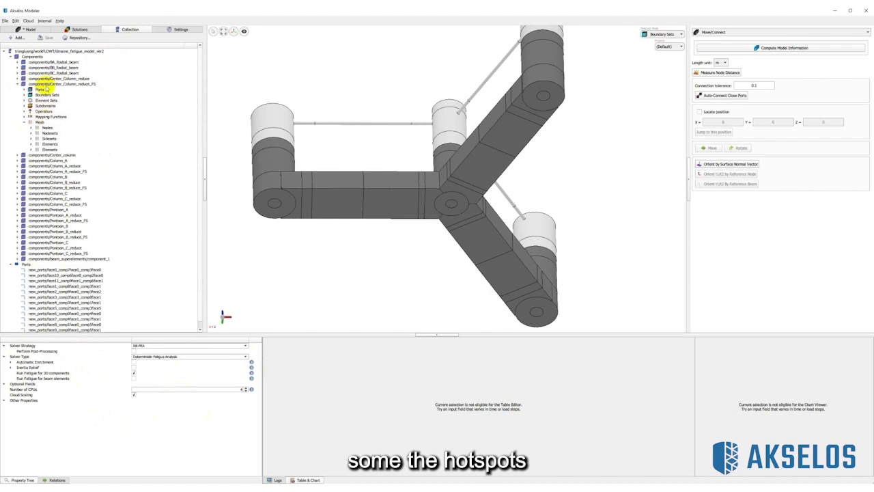
pyautogui.click(47, 83)
pyautogui.click(31, 138)
pyautogui.scroll(-1, 72, 217)
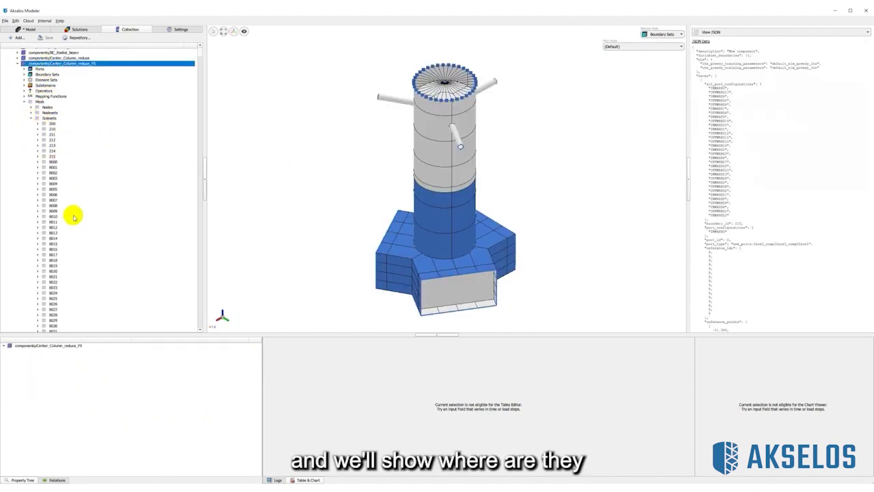
pyautogui.click(54, 237)
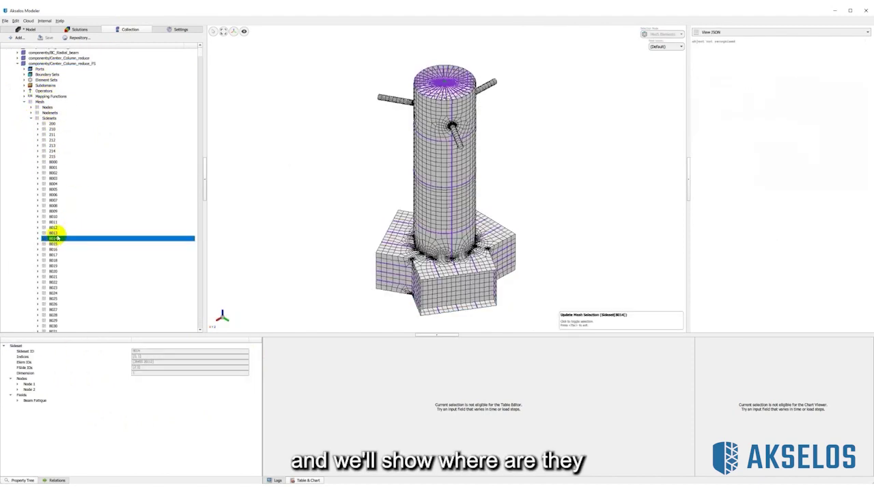
pyautogui.moveTo(444, 263); pyautogui.dragTo(364, 237)
pyautogui.scroll(3, 423, 263)
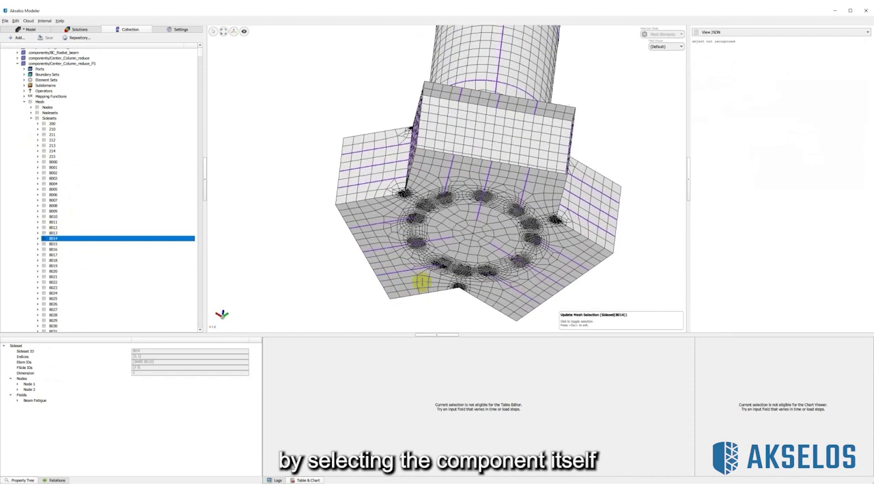
pyautogui.scroll(5, 425, 263)
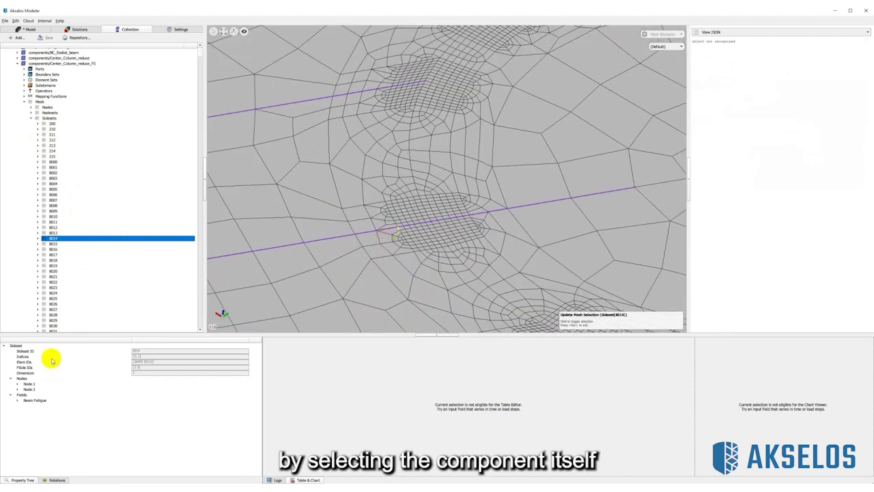
pyautogui.click(18, 400)
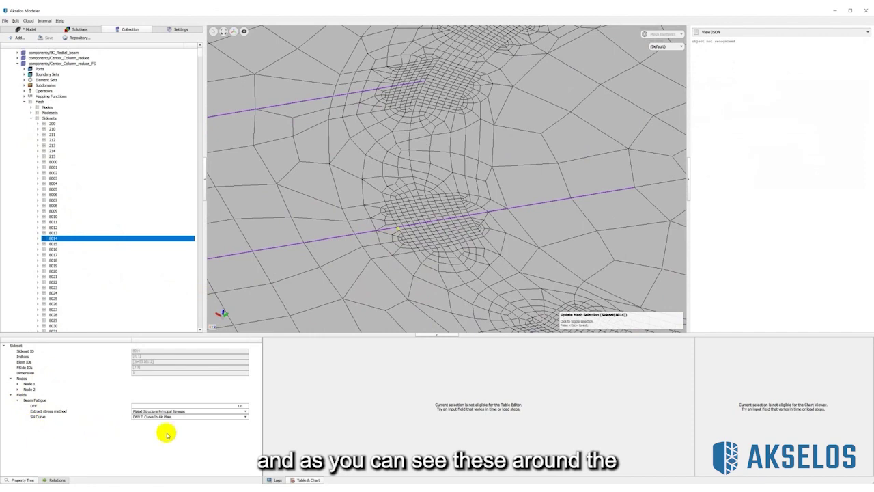
pyautogui.click(58, 253)
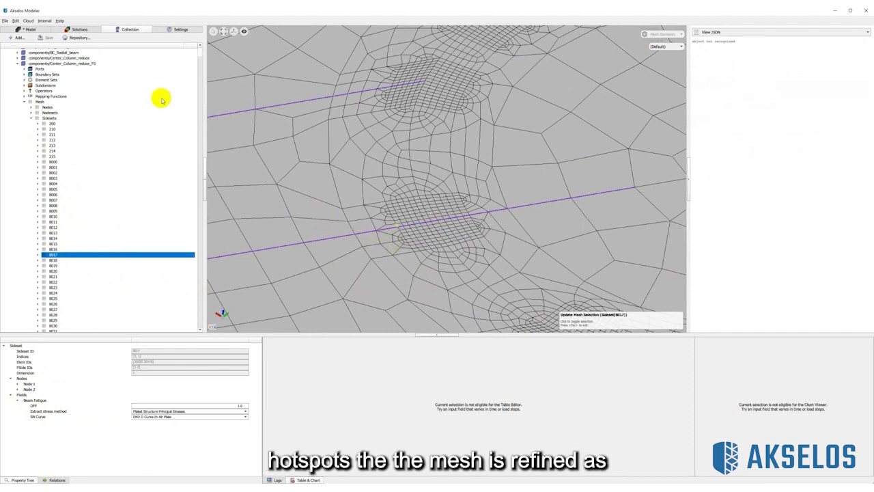
pyautogui.click(30, 30)
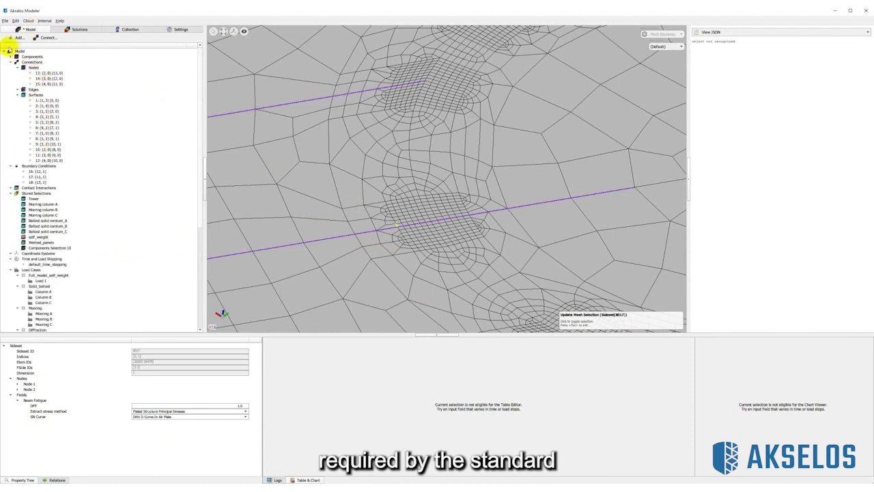
pyautogui.click(19, 51)
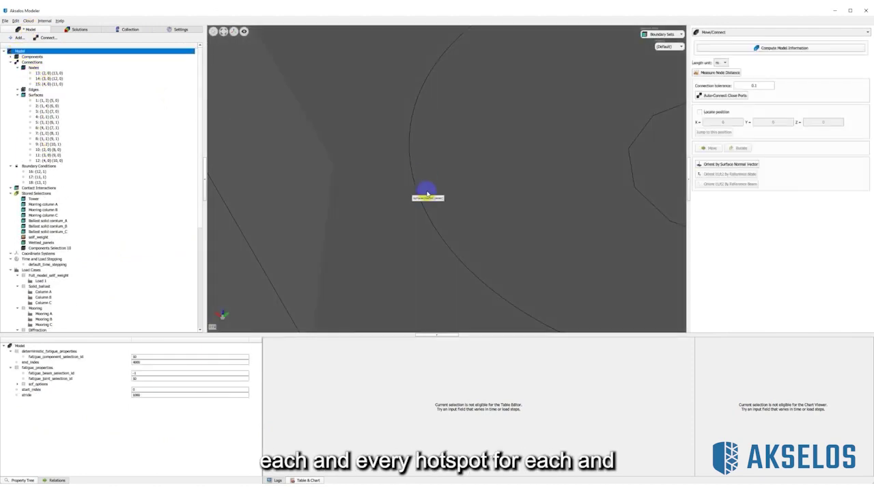
pyautogui.click(423, 197)
pyautogui.scroll(-5, 396, 221)
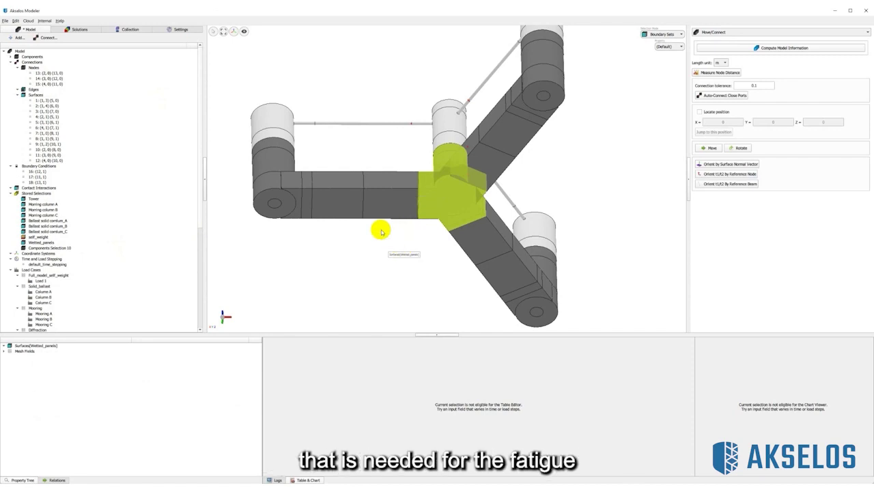
# Open deterministic_fatigue_solution.asl from the testing_for_demo folder and inspect the platform's fatigue damage
pyautogui.click(6, 20)
pyautogui.click(17, 48)
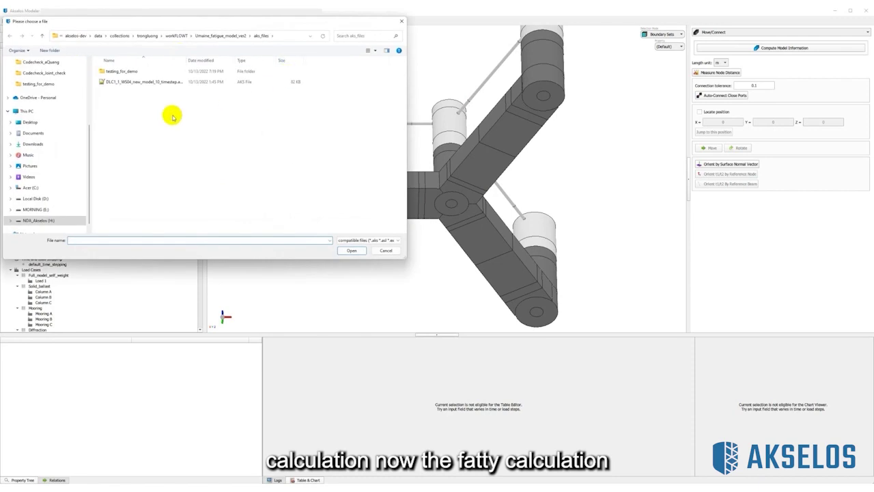
pyautogui.doubleClick(126, 72)
pyautogui.click(140, 73)
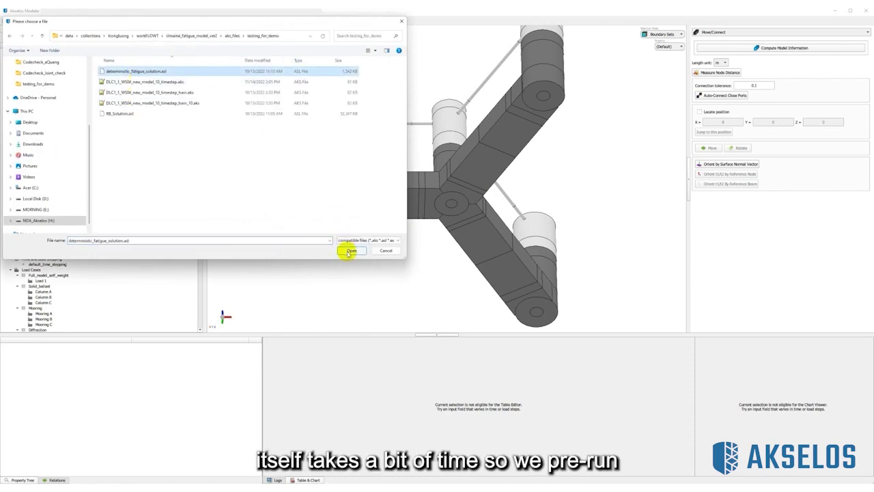
pyautogui.click(350, 250)
pyautogui.click(529, 303)
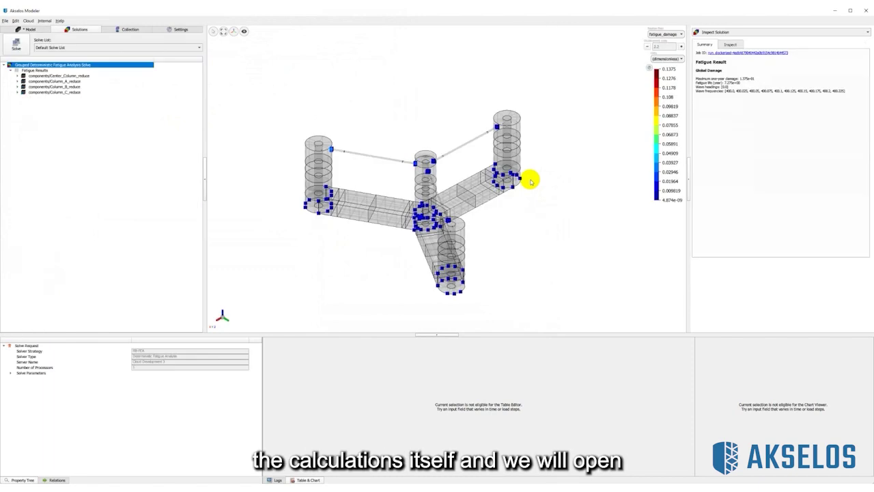
pyautogui.moveTo(371, 230); pyautogui.dragTo(338, 260)
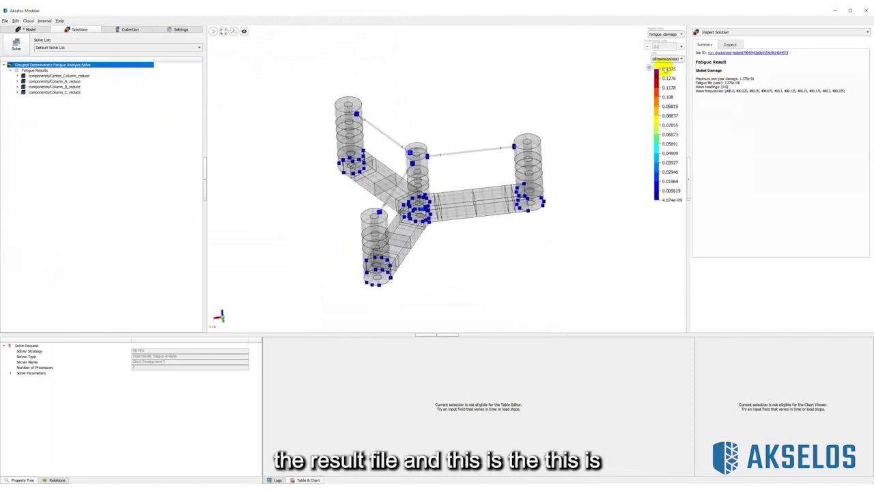
# Give the fatigue_damage colour bar a custom minimum of 0.01
pyautogui.click(648, 69)
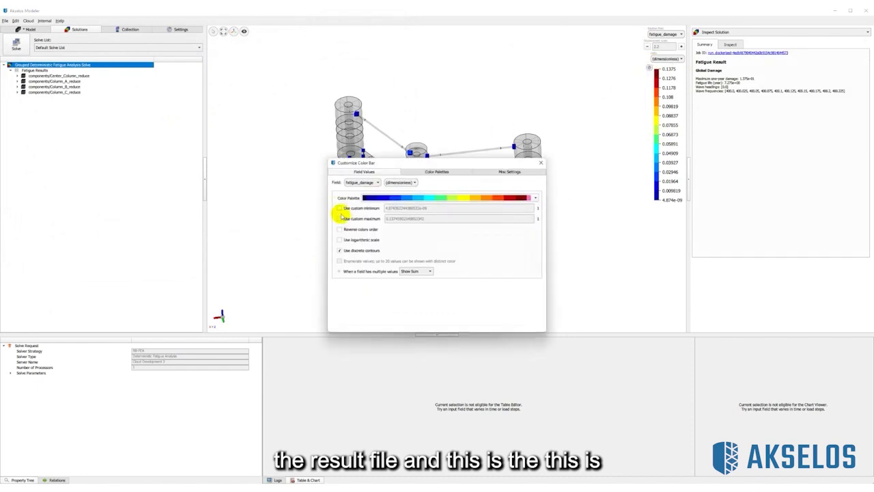
pyautogui.click(339, 207)
pyautogui.moveTo(477, 208); pyautogui.dragTo(402, 210)
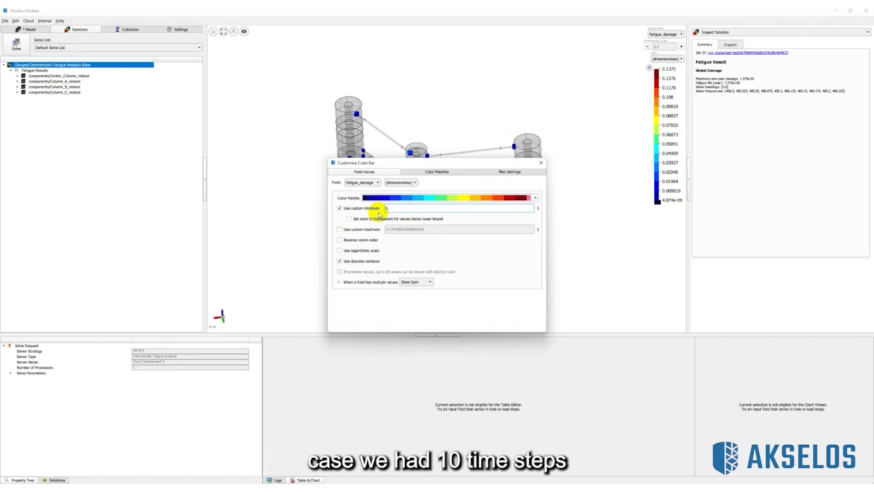
pyautogui.press('Return')
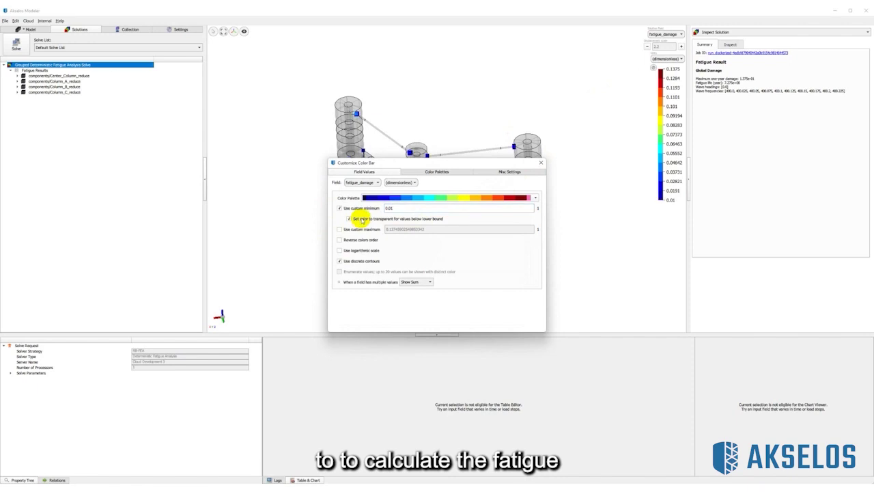
# Close the colour bar settings and probe a central-column hotspot, enlarging its stress transfer function chart
pyautogui.click(541, 162)
pyautogui.moveTo(536, 179); pyautogui.dragTo(566, 269)
pyautogui.scroll(5, 426, 230)
pyautogui.moveTo(463, 230); pyautogui.dragTo(425, 196)
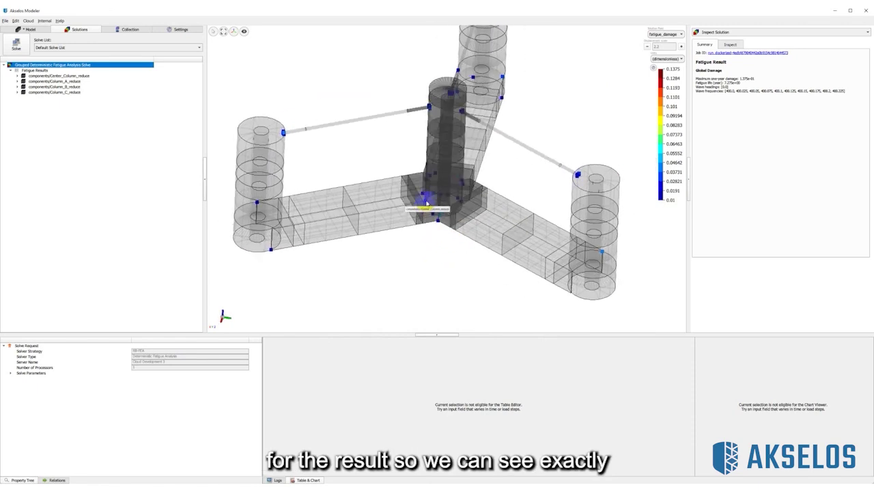
pyautogui.click(426, 199)
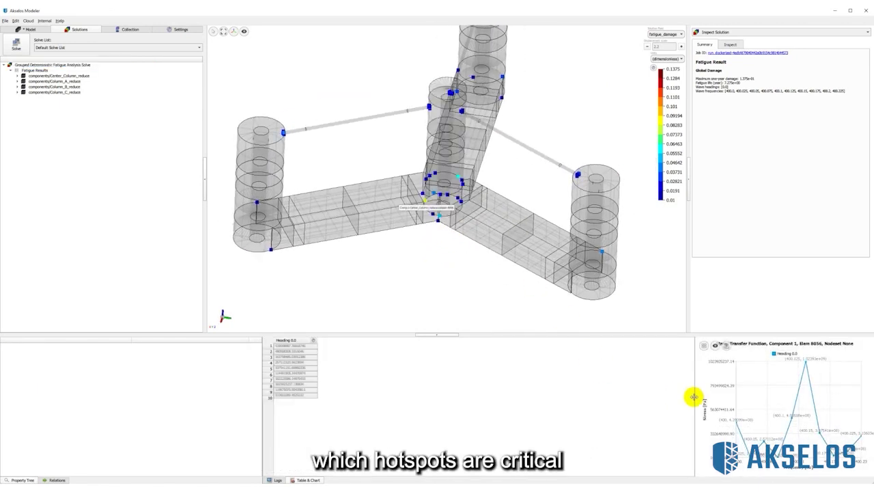
pyautogui.moveTo(693, 396); pyautogui.dragTo(507, 402)
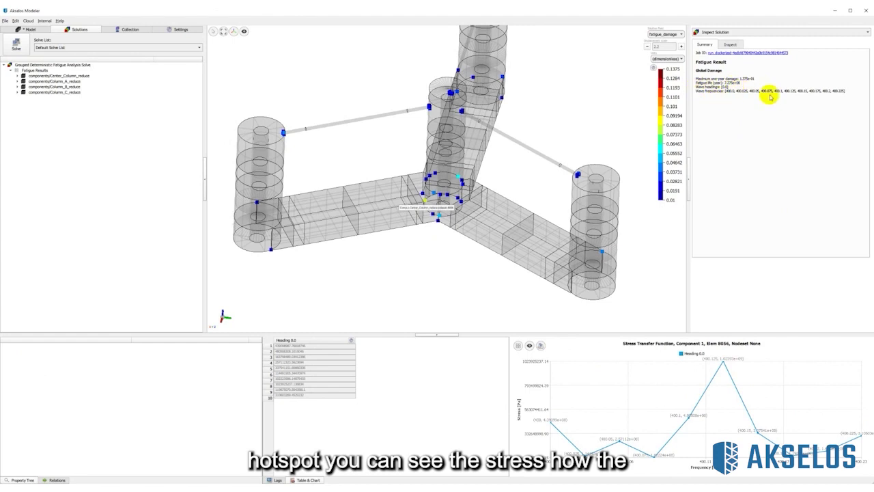
# Show stress transfer function charts for elements 8166, 8105 and other hotspots near the column base
pyautogui.click(437, 217)
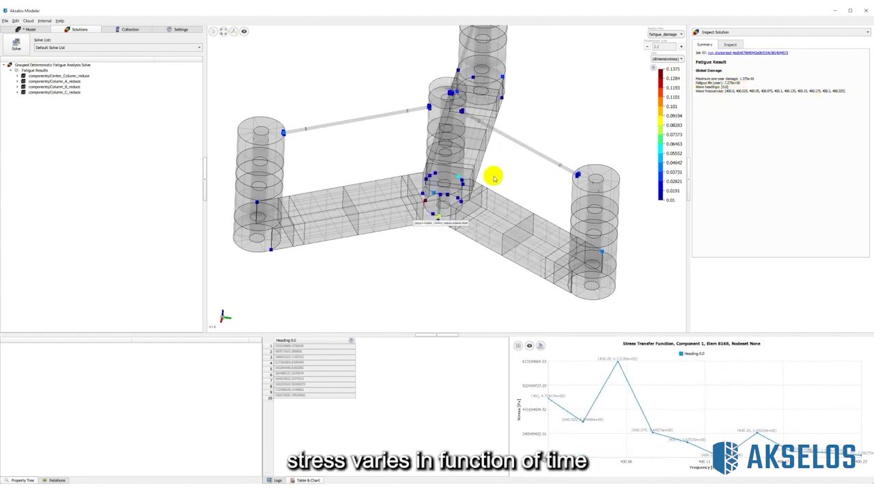
pyautogui.click(434, 194)
pyautogui.click(431, 196)
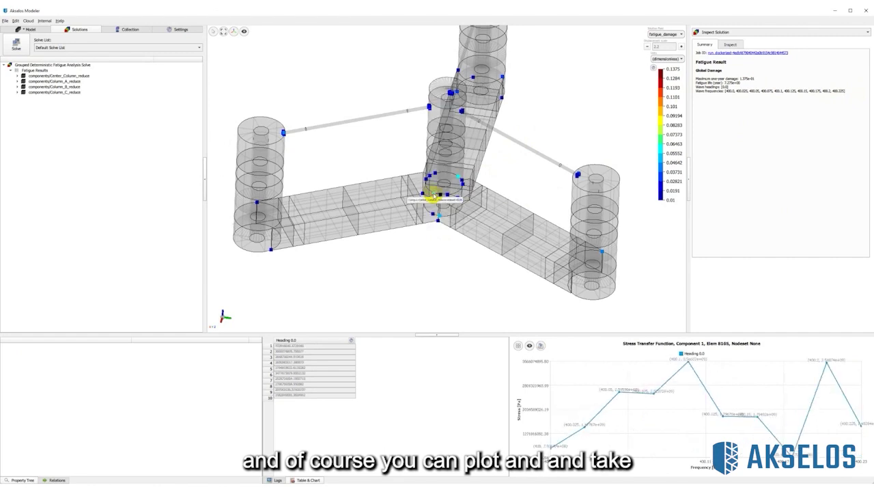
pyautogui.click(437, 195)
pyautogui.click(458, 179)
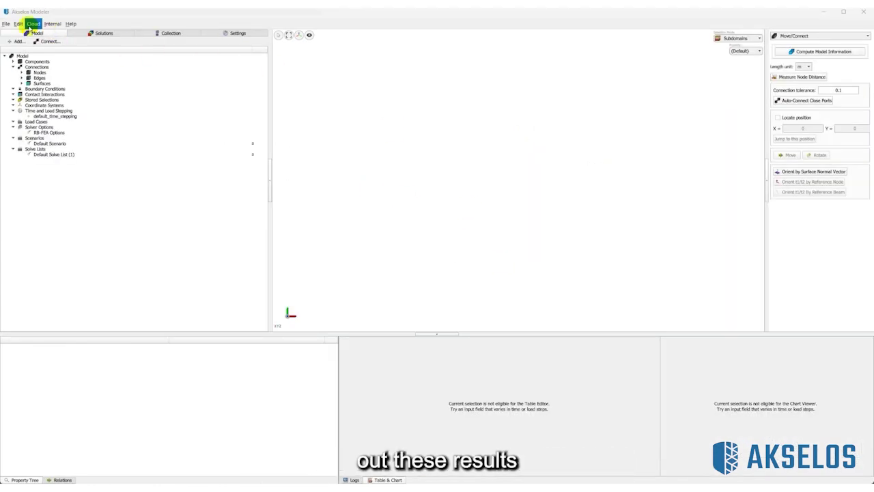
# Open the DeepCWind multiThickness v2 model file
pyautogui.click(7, 24)
pyautogui.click(14, 45)
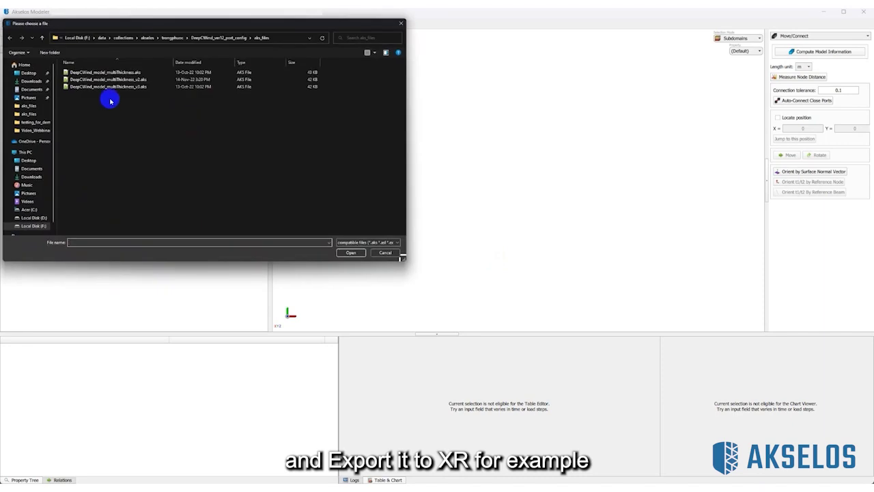
pyautogui.click(109, 79)
pyautogui.click(349, 252)
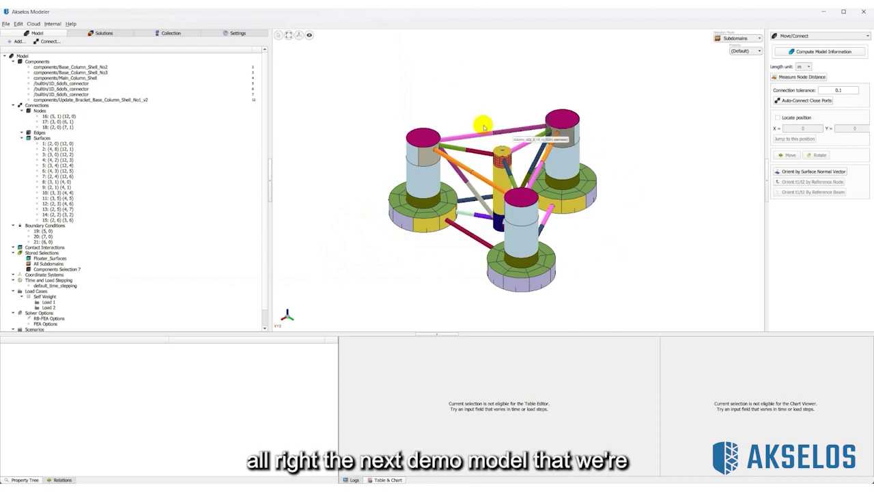
# Activate Clip Plane 1 and orbit the view around the cut base column
pyautogui.click(208, 32)
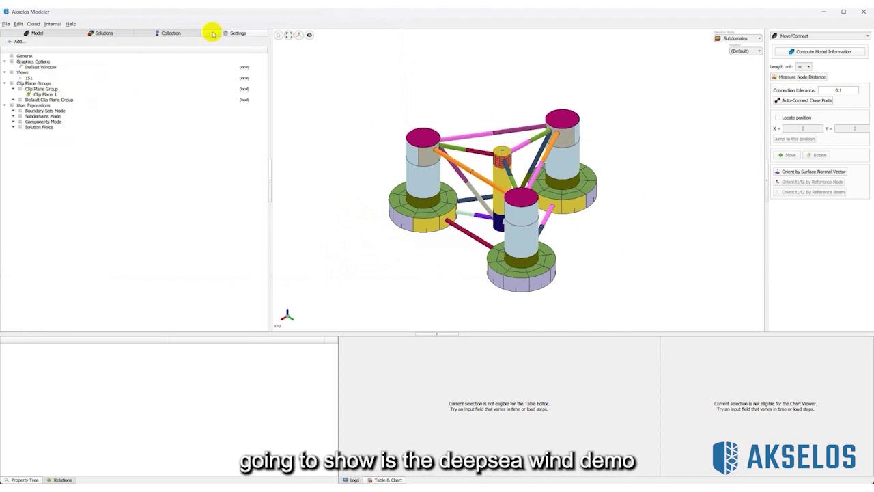
pyautogui.click(49, 94)
pyautogui.moveTo(327, 163); pyautogui.dragTo(599, 230)
pyautogui.scroll(10, 464, 205)
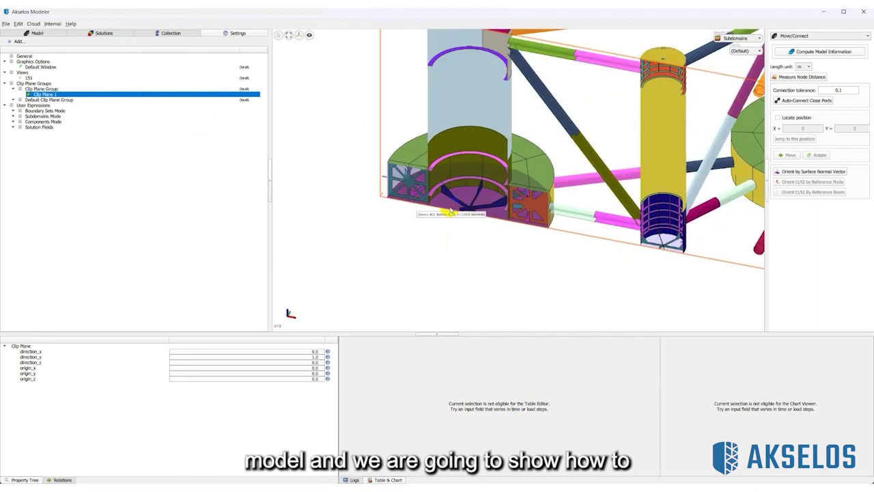
pyautogui.moveTo(481, 209); pyautogui.dragTo(366, 181)
# Check the bracket stiffeners' properties, then turn on shell thickness display
pyautogui.click(366, 181)
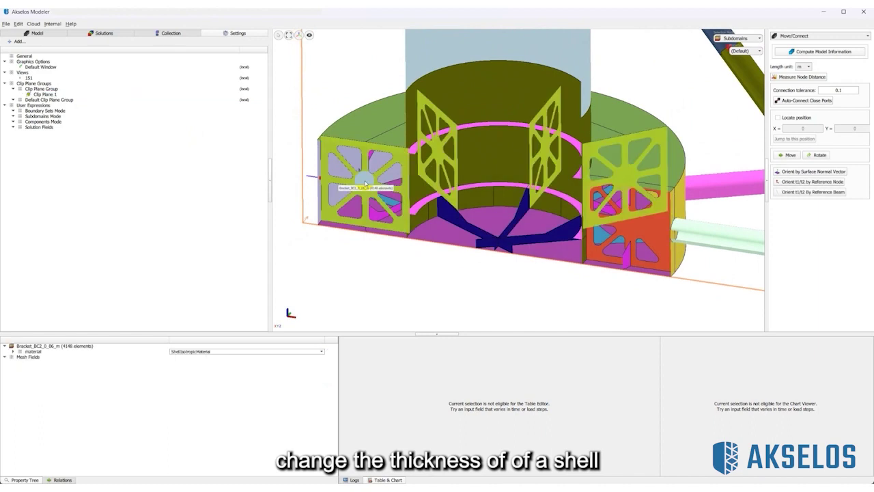
pyautogui.click(342, 263)
pyautogui.scroll(5, 329, 253)
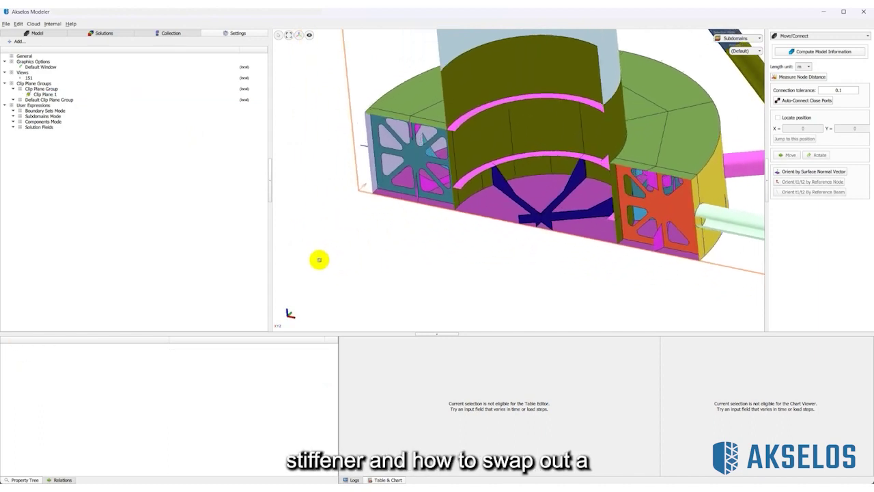
pyautogui.click(310, 35)
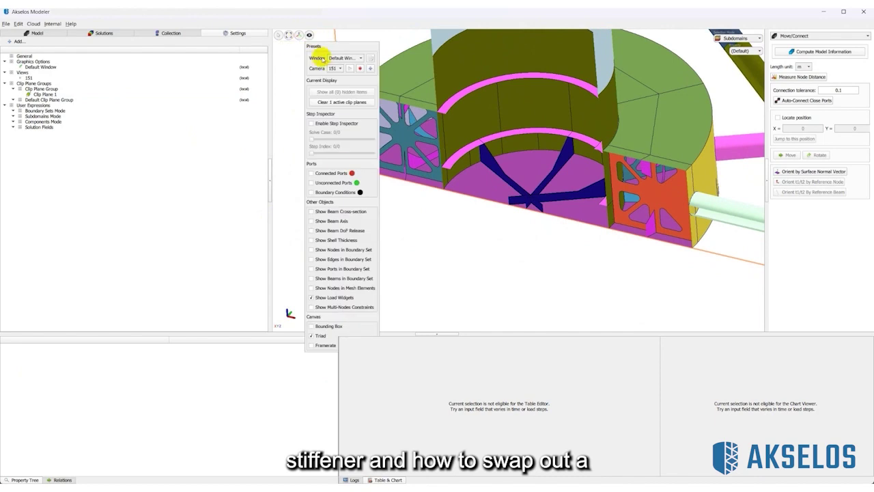
pyautogui.click(338, 240)
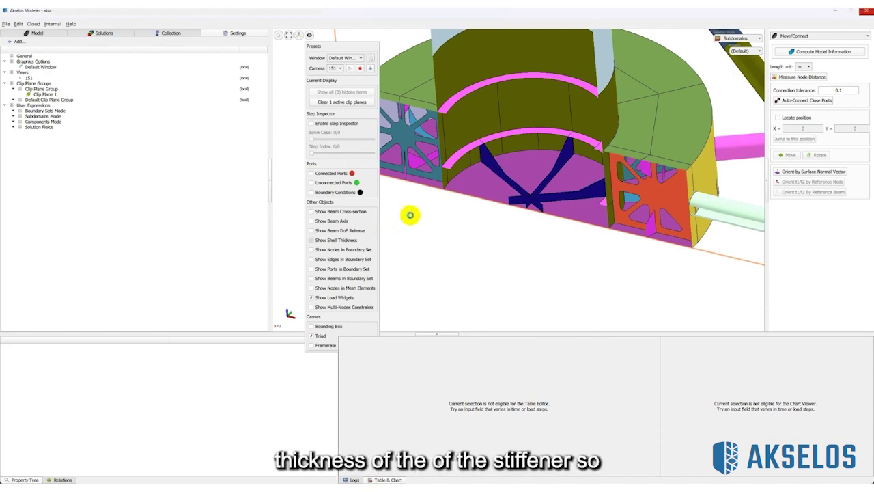
# Close the display options and view the stiffener panel from above
pyautogui.click(410, 214)
pyautogui.scroll(5, 341, 150)
pyautogui.scroll(5, 312, 160)
pyautogui.scroll(3, 414, 198)
pyautogui.moveTo(429, 204); pyautogui.dragTo(370, 269)
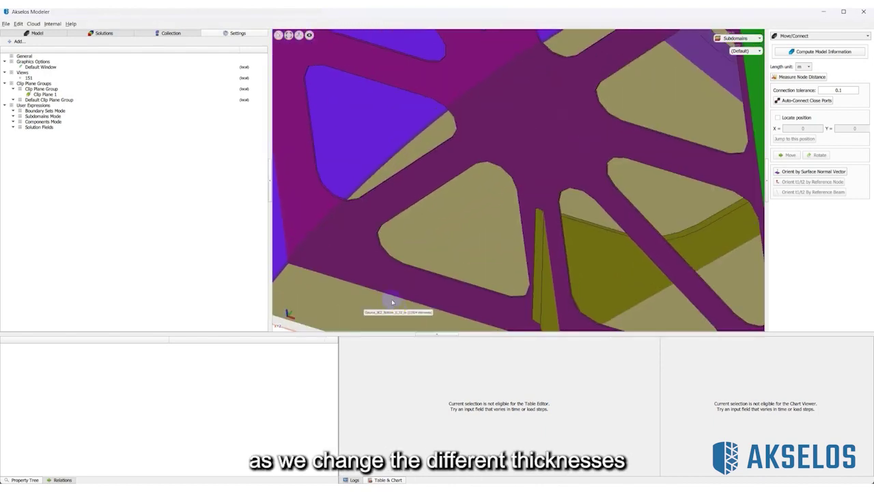
# Preview the Update_Bracket thickness_array at 0.06, 0.1 and 0.15 m
pyautogui.click(37, 34)
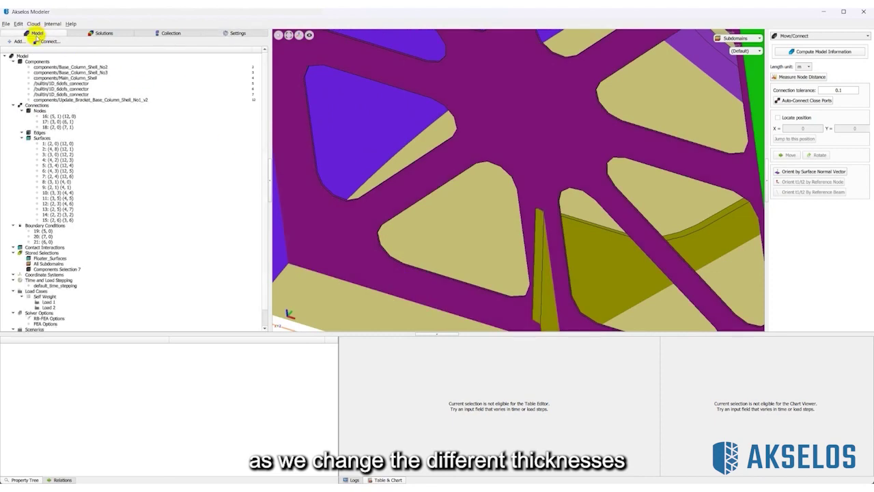
pyautogui.click(88, 100)
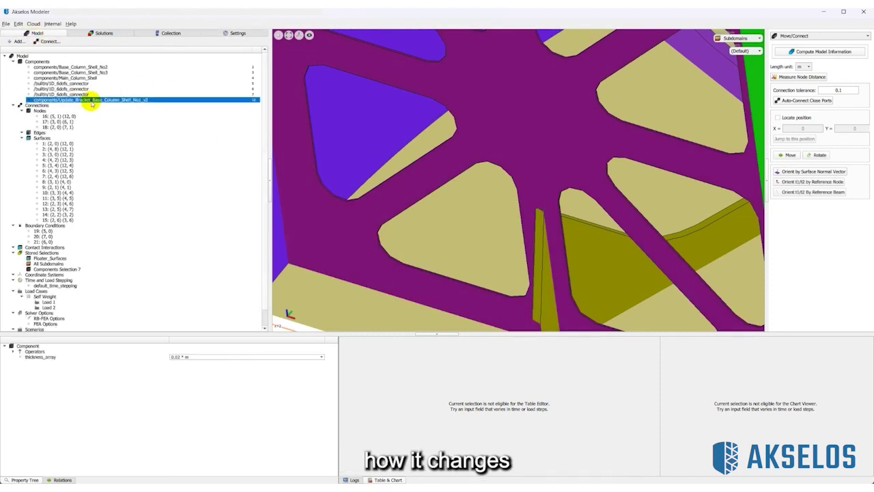
pyautogui.click(206, 356)
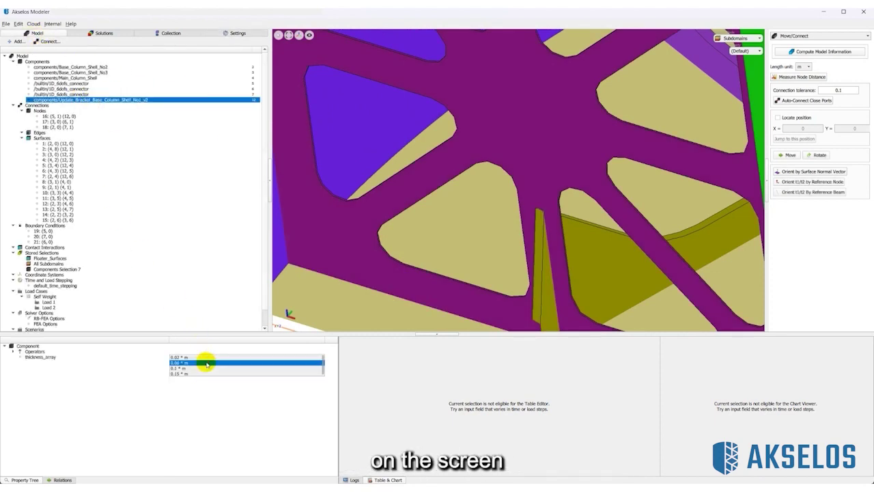
pyautogui.click(208, 362)
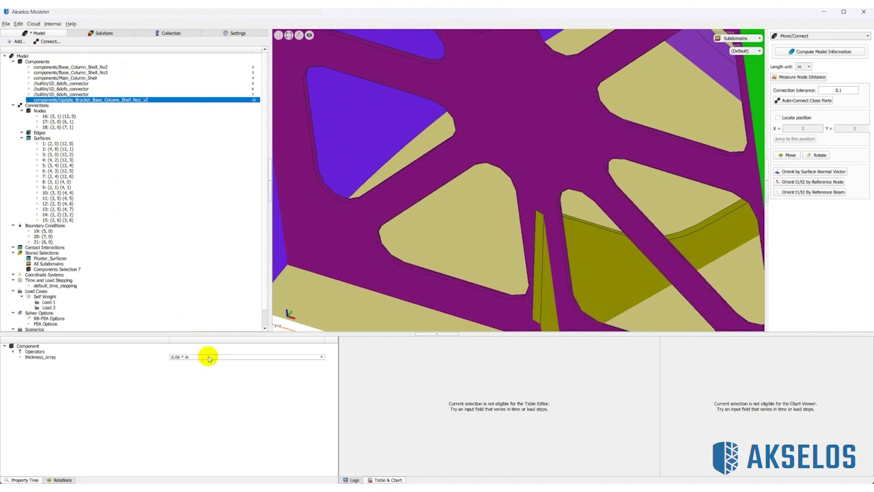
pyautogui.click(208, 357)
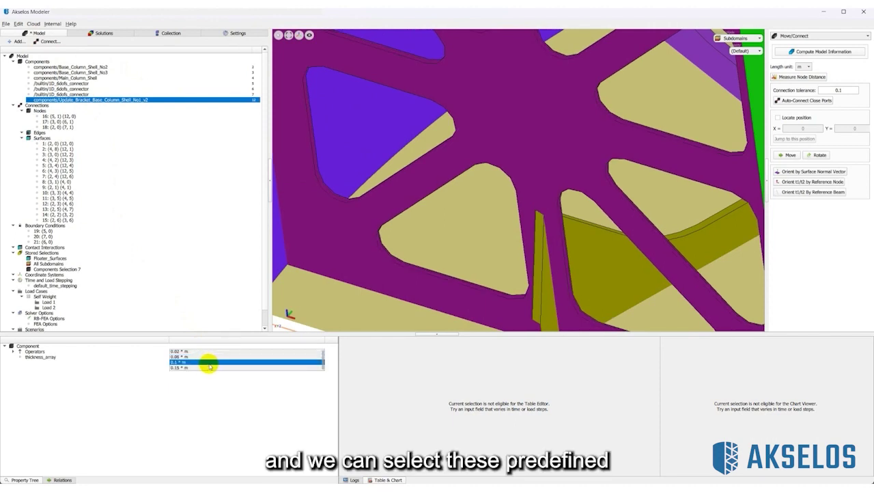
pyautogui.click(209, 363)
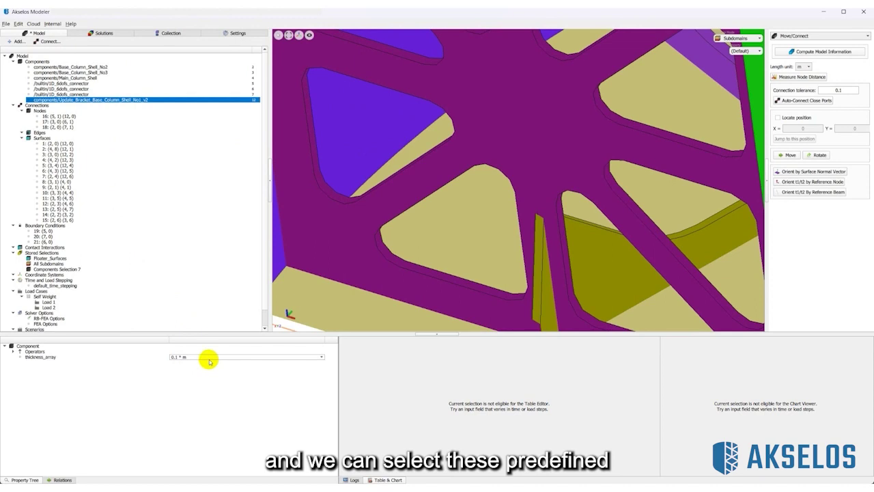
pyautogui.click(210, 357)
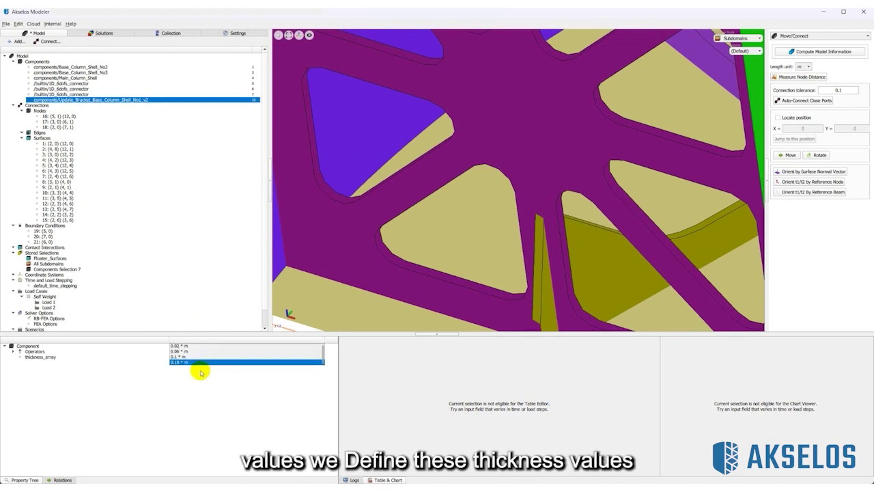
pyautogui.click(201, 372)
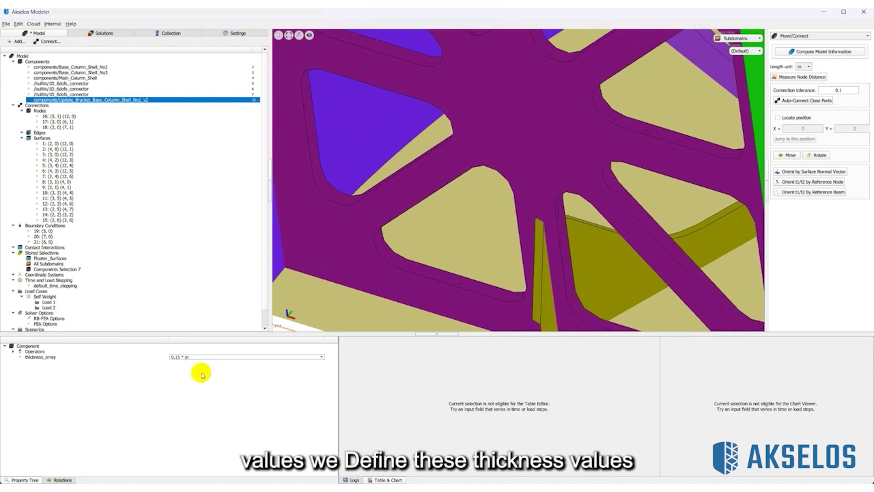
# Orbit the structure and set the bracket thickness back to 0.02 m
pyautogui.scroll(-10, 348, 217)
pyautogui.moveTo(483, 243); pyautogui.dragTo(483, 229)
pyautogui.scroll(5, 400, 207)
pyautogui.scroll(3, 400, 207)
pyautogui.click(215, 356)
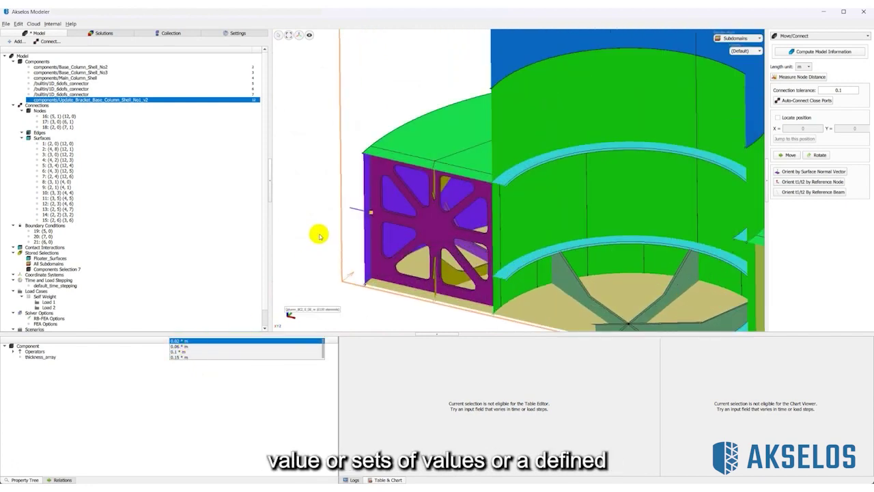
pyautogui.click(313, 130)
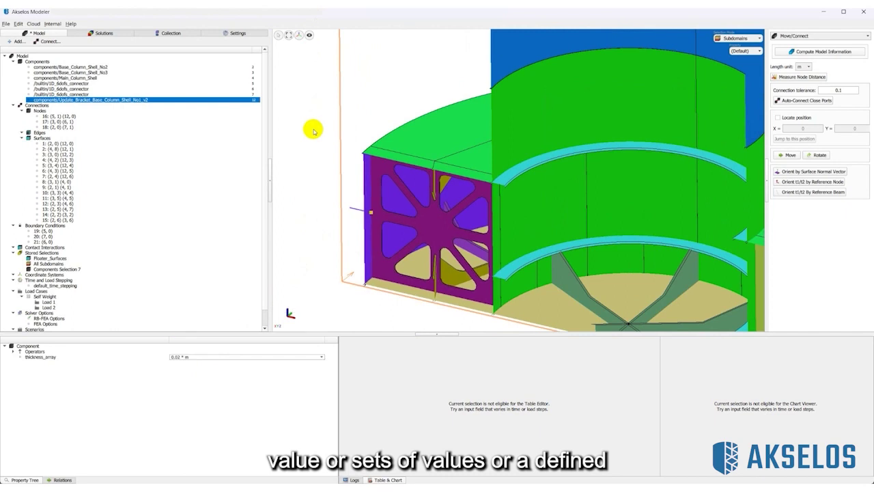
# Start a solve of the model from the Solutions view
pyautogui.click(101, 34)
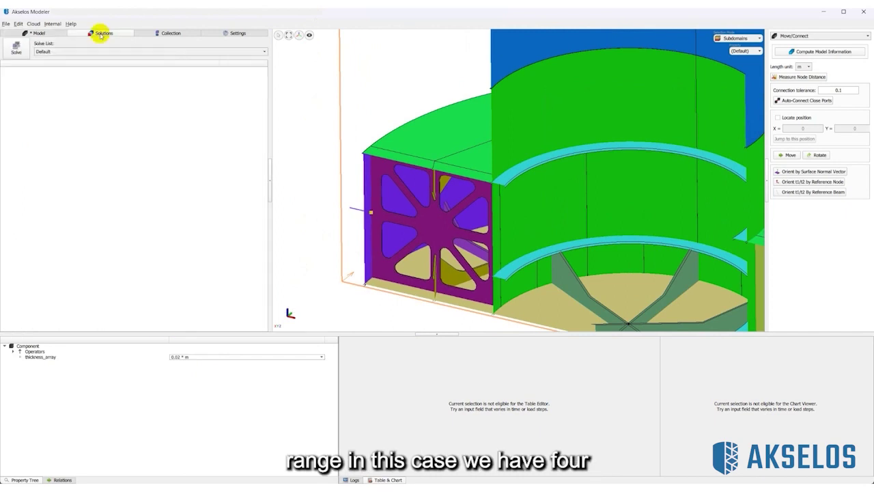
pyautogui.click(16, 49)
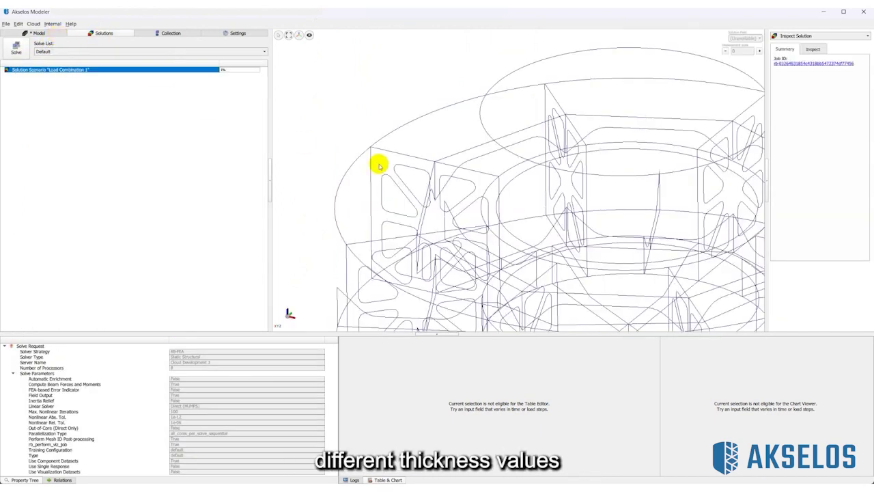
pyautogui.scroll(-5, 379, 165)
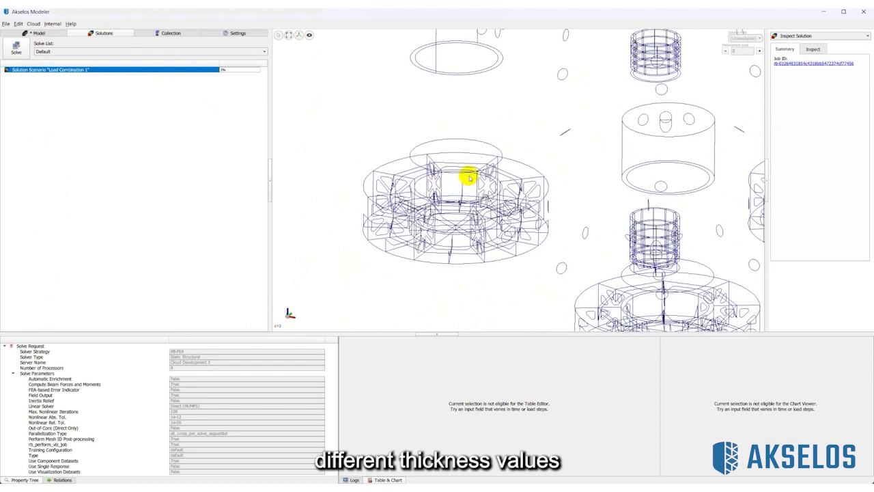
# Set the bracket thickness_array to 0.15 m and run a new Load Combination 1 solve
pyautogui.click(37, 33)
pyautogui.scroll(-2, 97, 278)
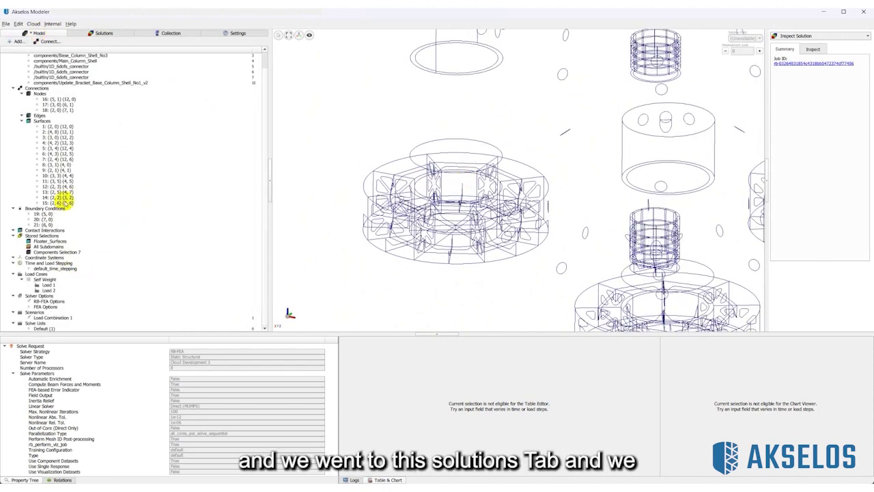
pyautogui.scroll(1, 62, 176)
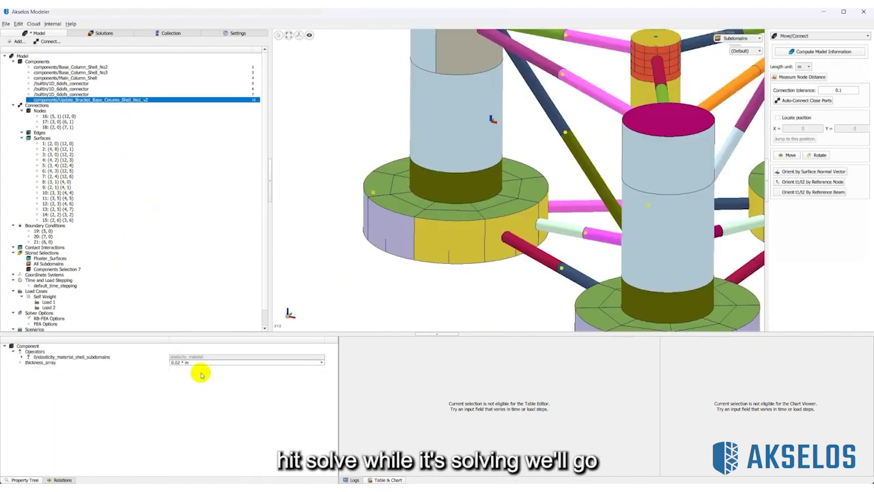
pyautogui.click(198, 361)
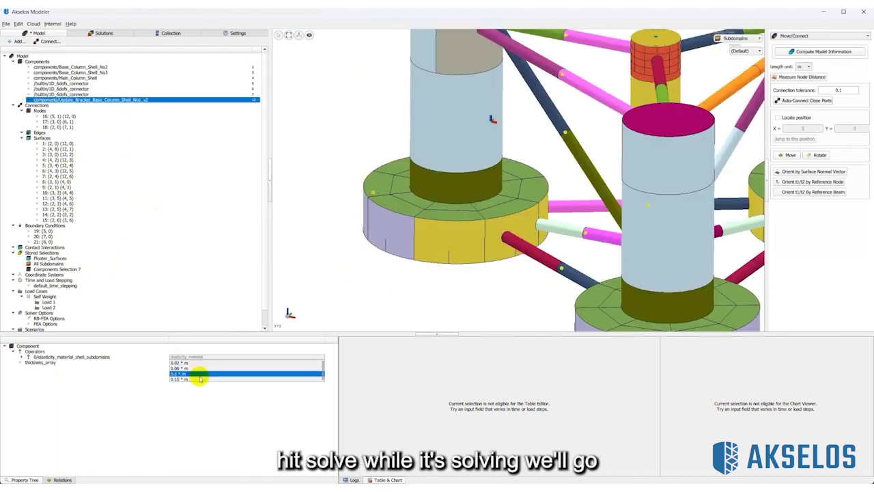
pyautogui.click(198, 379)
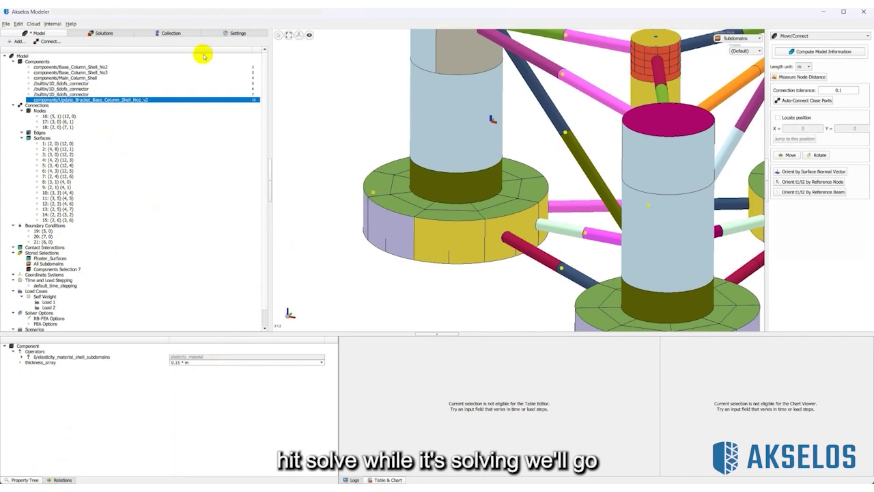
pyautogui.click(97, 33)
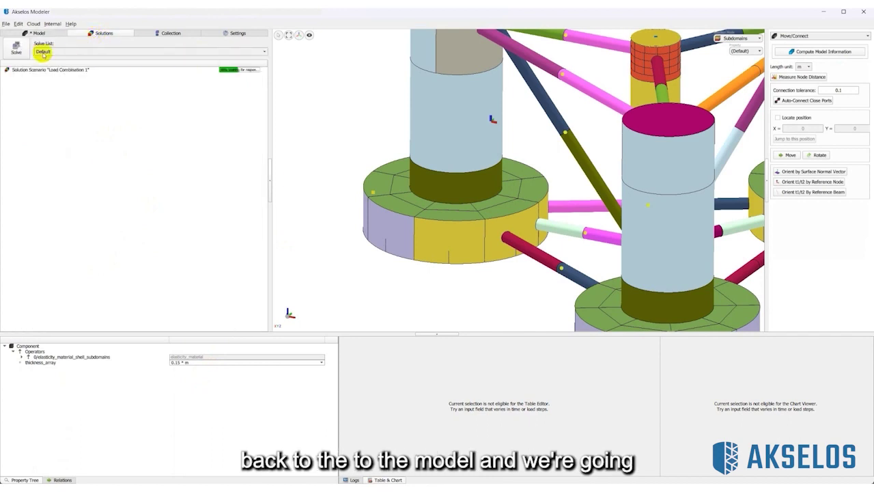
pyautogui.click(17, 52)
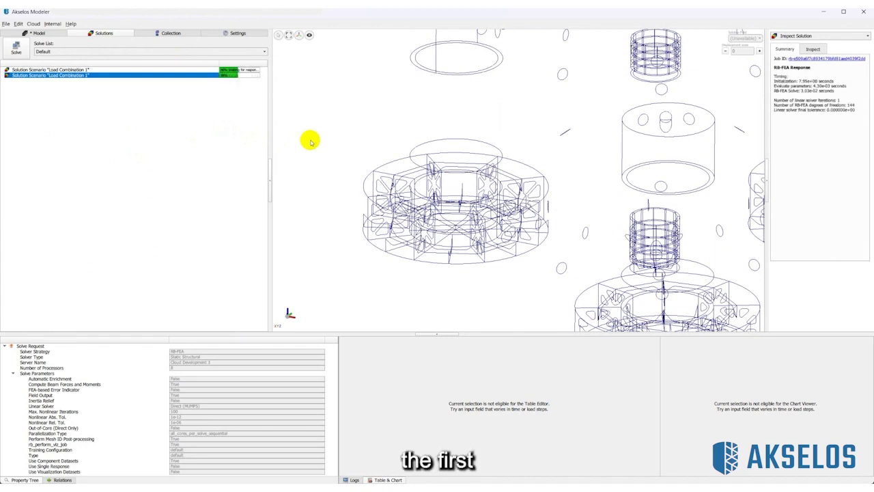
# Load the saved Clip Plane 1 into the view
pyautogui.click(230, 33)
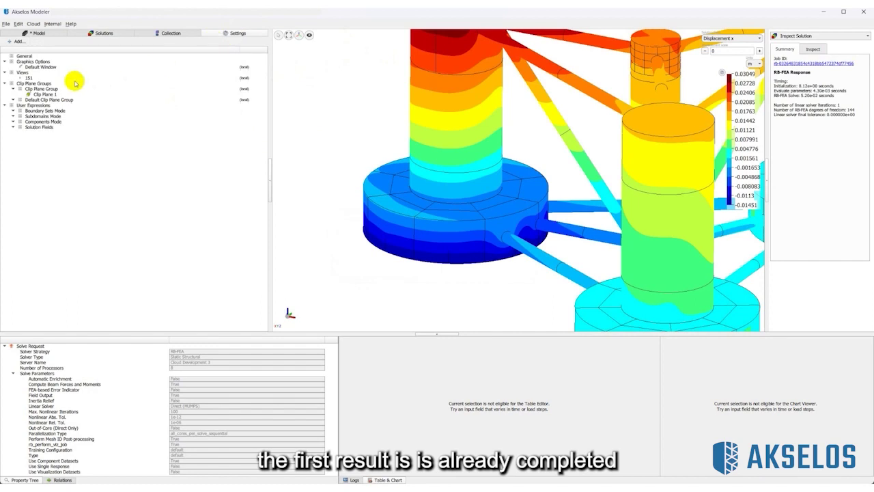
pyautogui.click(52, 93)
pyautogui.rightClick(52, 94)
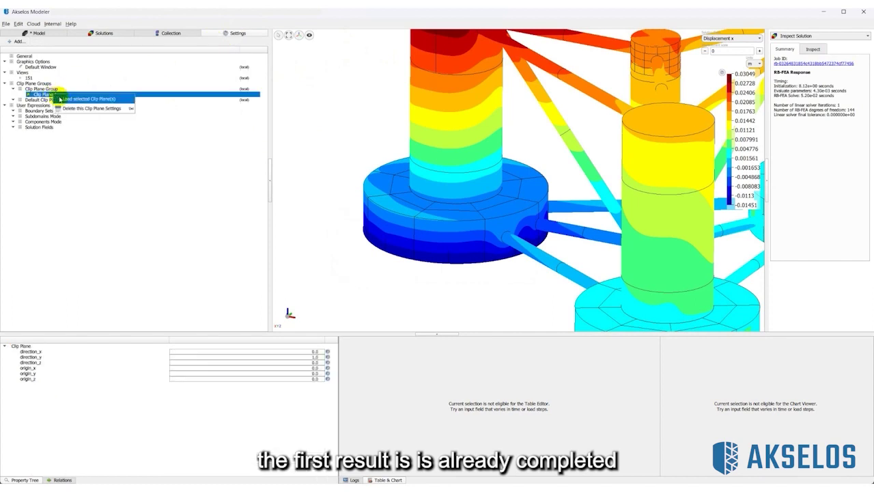
pyautogui.press('Return')
# Show the first solution as Von Mises stress, then switch to the second solution
pyautogui.click(126, 32)
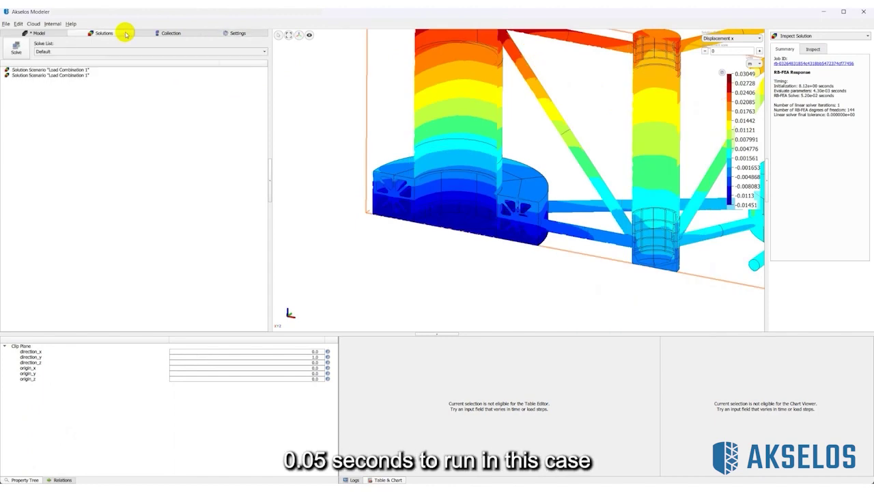
pyautogui.click(87, 70)
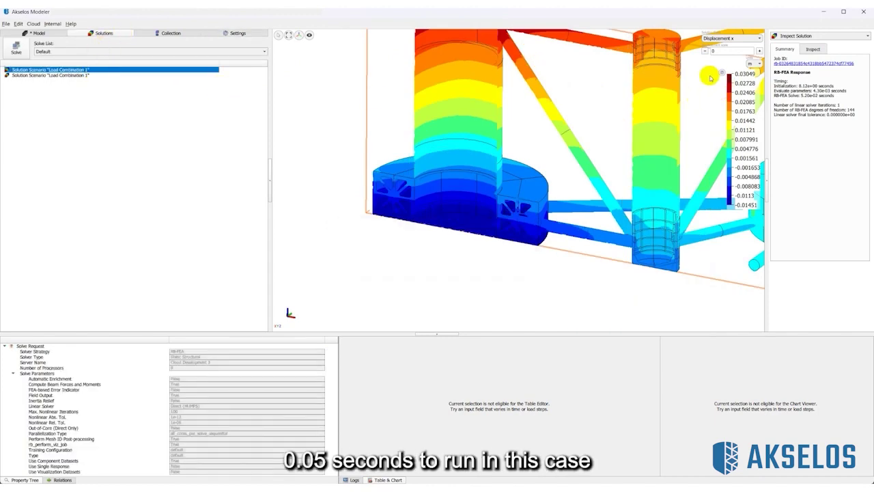
pyautogui.click(725, 38)
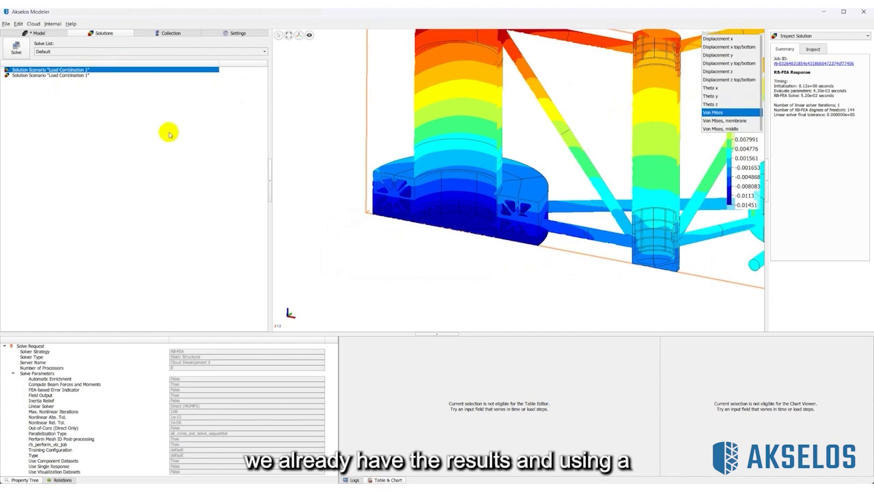
pyautogui.press('Return')
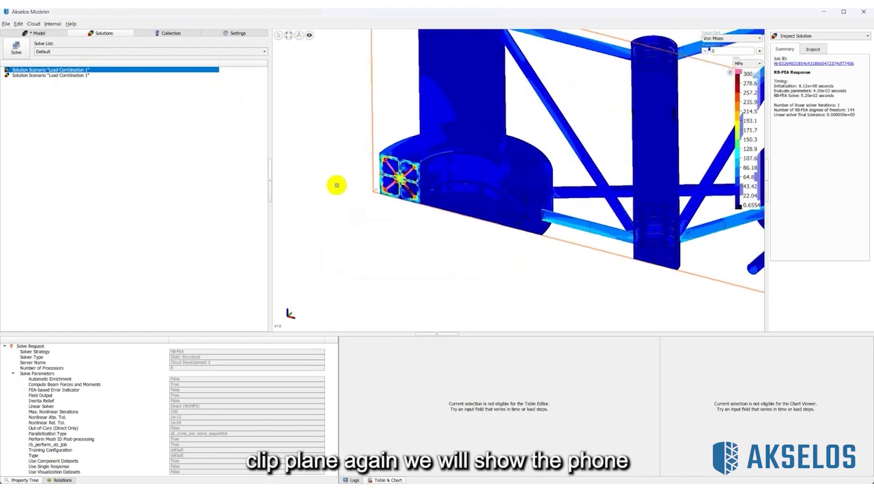
pyautogui.click(76, 75)
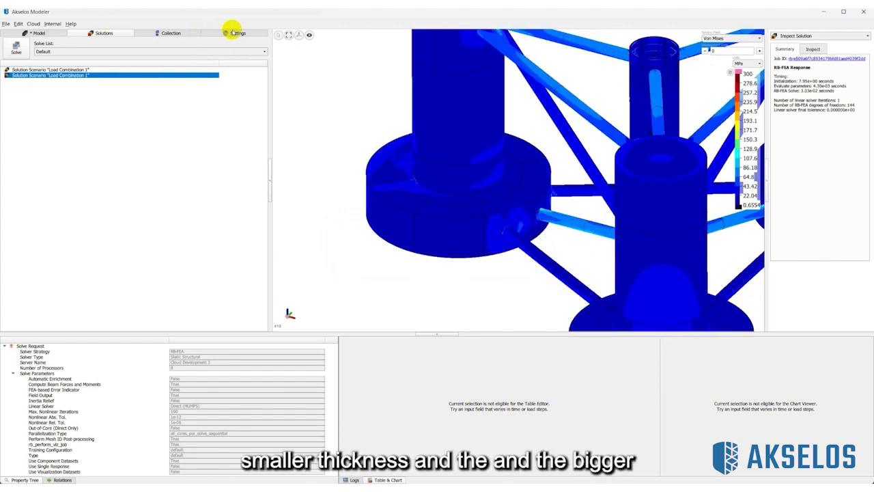
# Re-apply the saved Clip Plane 1 to the view
pyautogui.click(231, 35)
pyautogui.rightClick(50, 97)
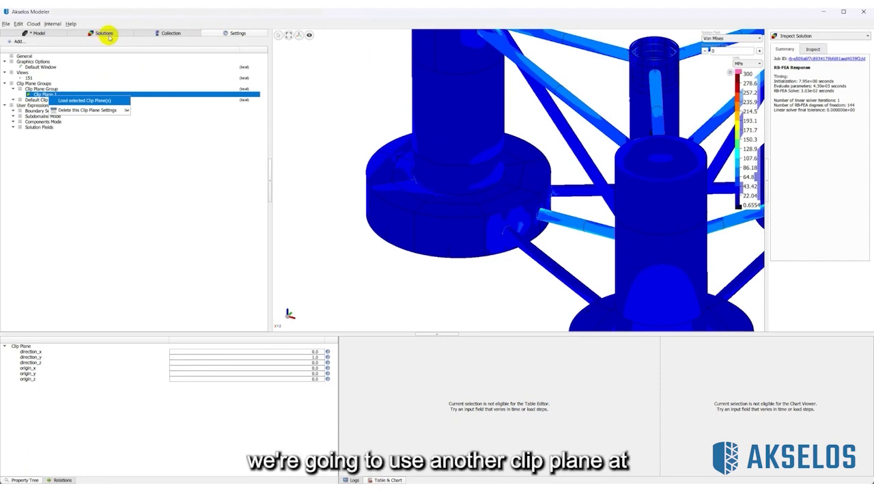
pyautogui.press('Return')
# Alternate between the first and second Load Combination 1 solutions to compare their Von Mises stresses
pyautogui.click(104, 33)
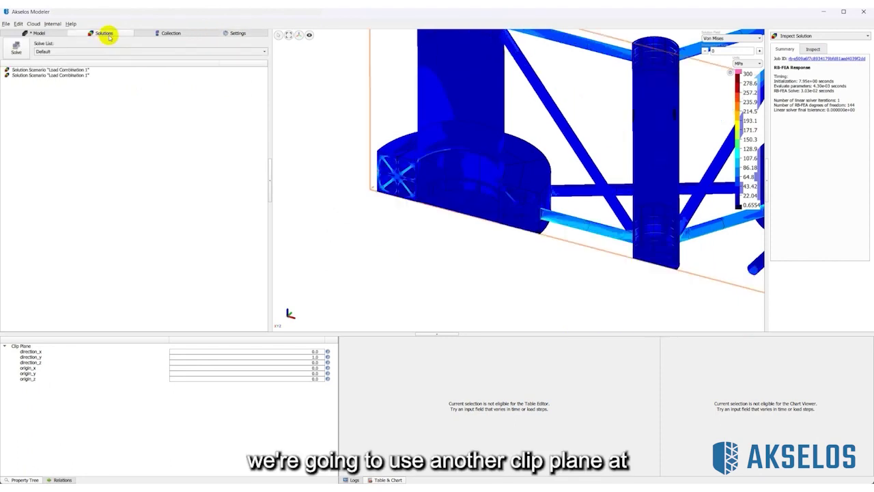
pyautogui.click(78, 70)
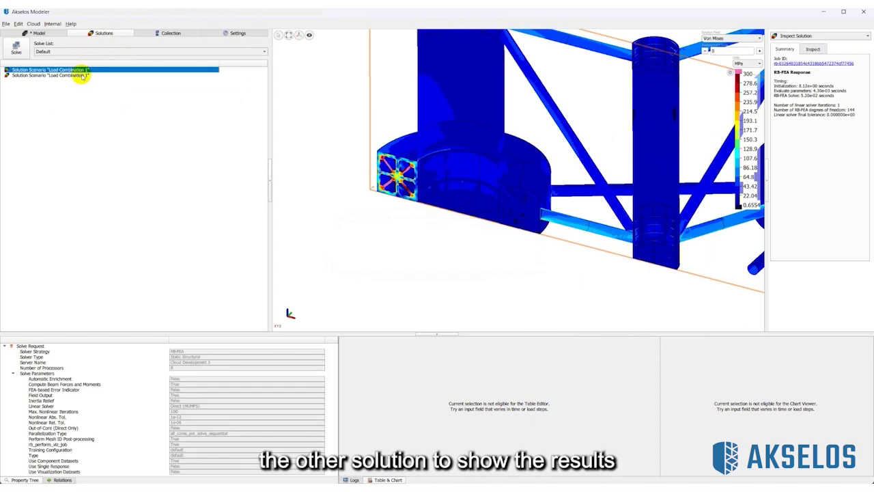
pyautogui.click(81, 75)
pyautogui.click(81, 69)
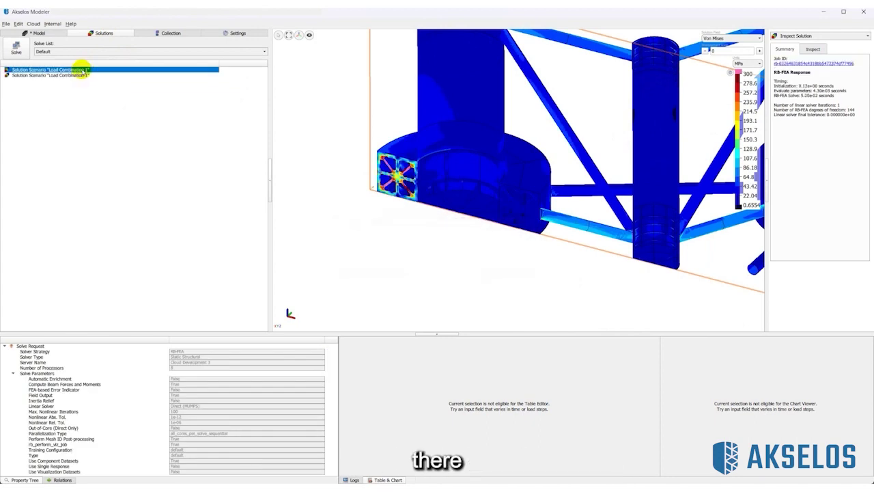
pyautogui.click(82, 75)
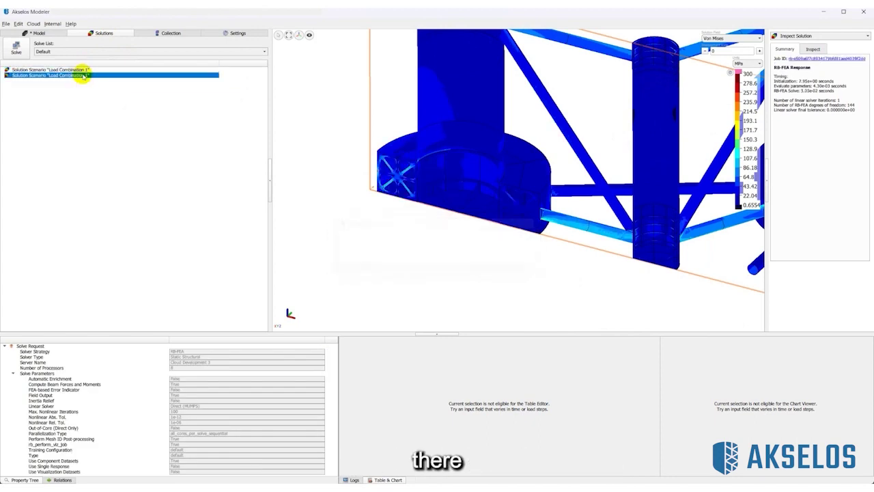
pyautogui.click(83, 70)
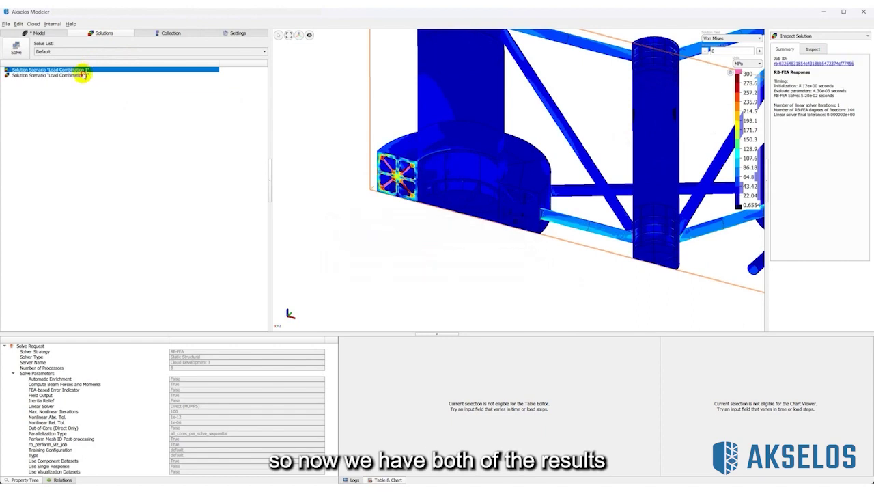
pyautogui.click(83, 75)
pyautogui.click(82, 69)
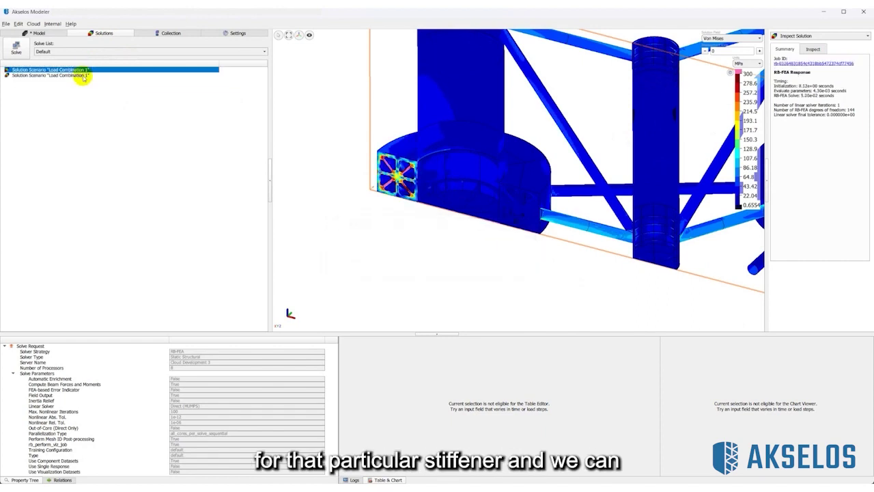
pyautogui.click(82, 75)
pyautogui.click(40, 33)
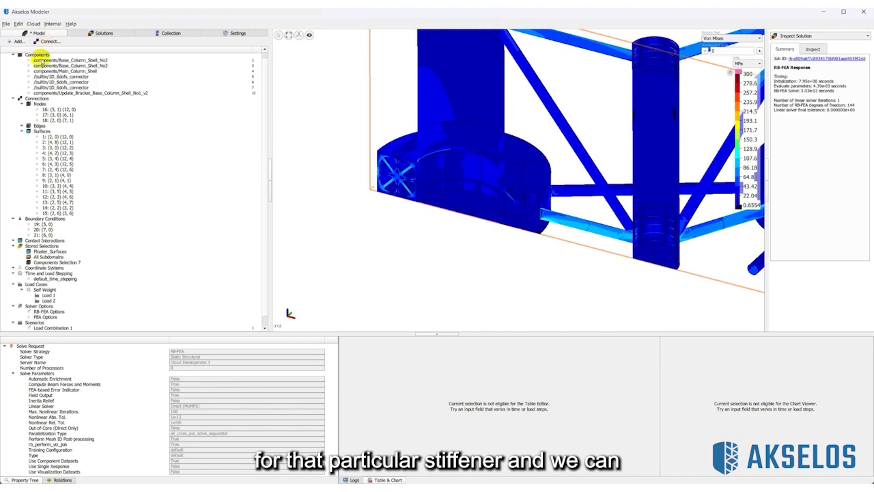
# Delete the Update_Bracket column component from the model
pyautogui.click(37, 54)
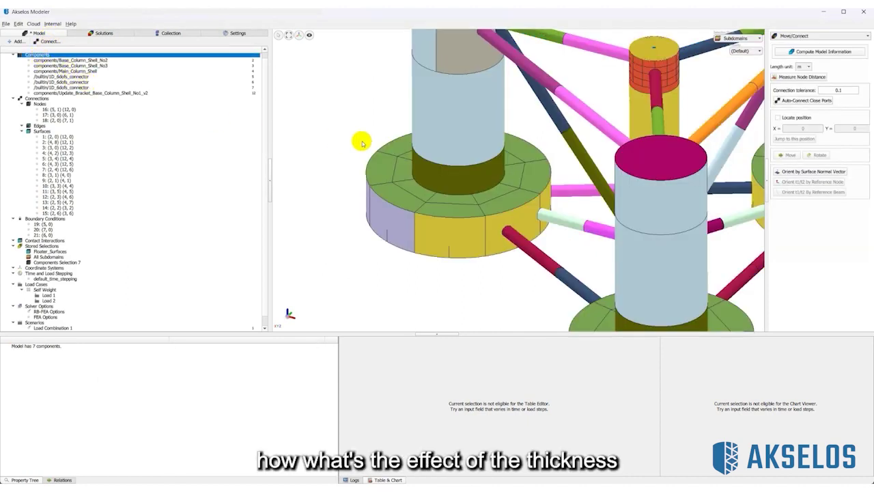
pyautogui.scroll(-5, 386, 137)
pyautogui.click(121, 93)
pyautogui.rightClick(125, 93)
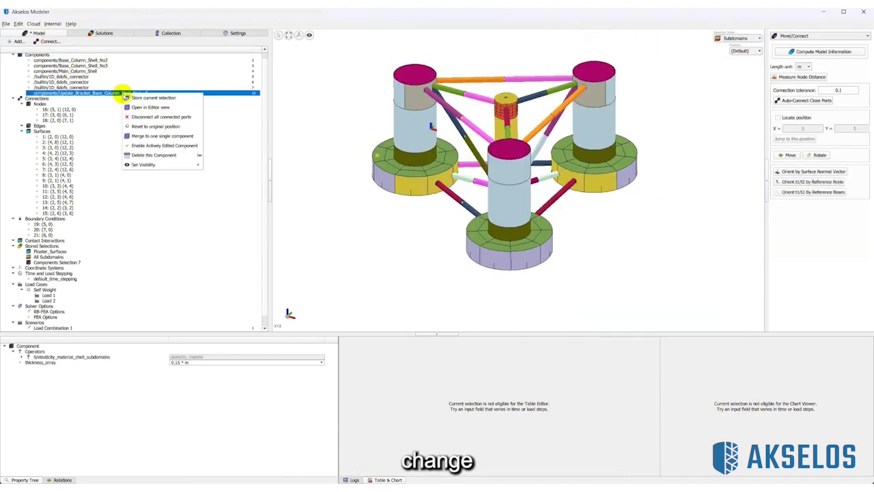
pyautogui.click(153, 158)
pyautogui.click(434, 257)
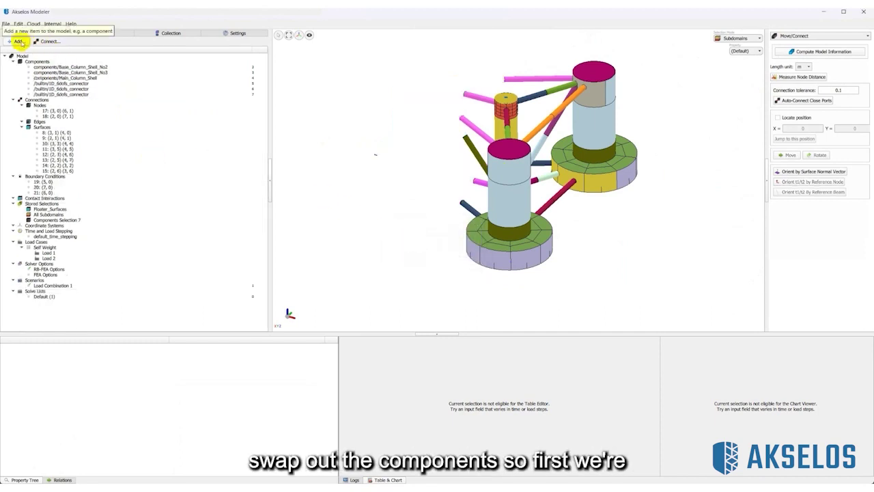
# Add Base_Column_Shell_No1, orient it upright by surface normal and auto-connect its close ports
pyautogui.click(18, 41)
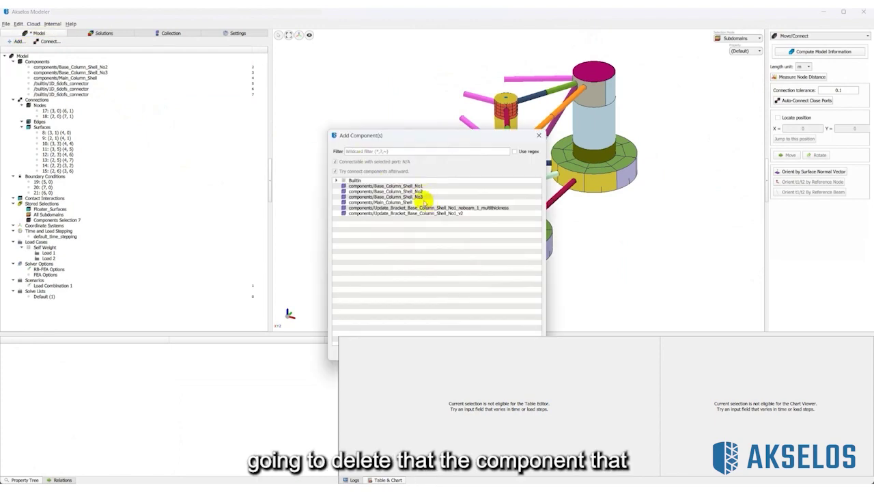
pyautogui.click(414, 186)
pyautogui.click(518, 333)
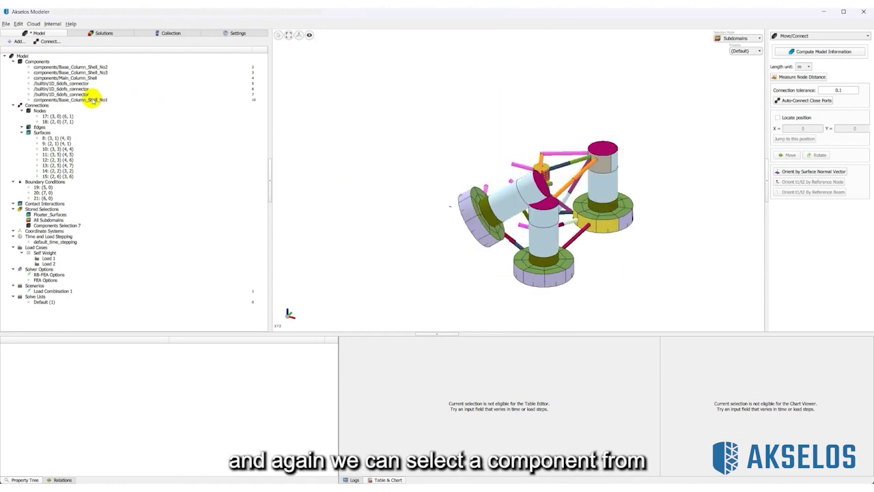
pyautogui.rightClick(92, 100)
pyautogui.click(230, 141)
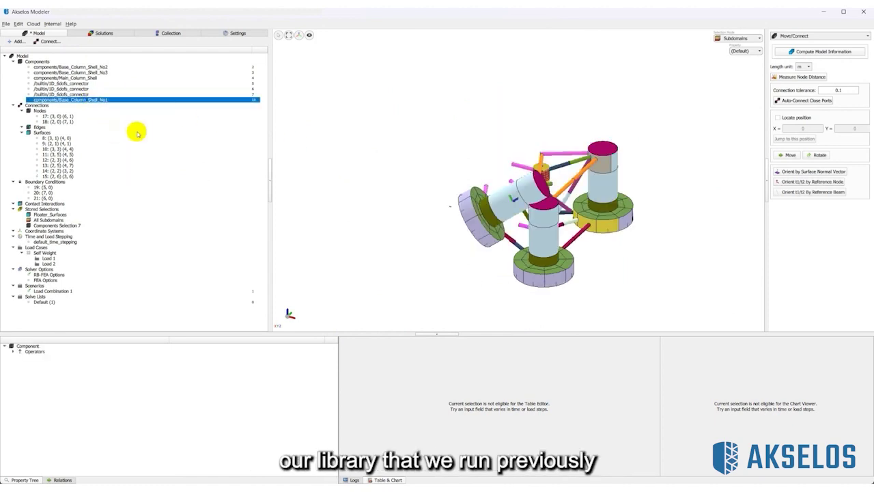
pyautogui.click(421, 161)
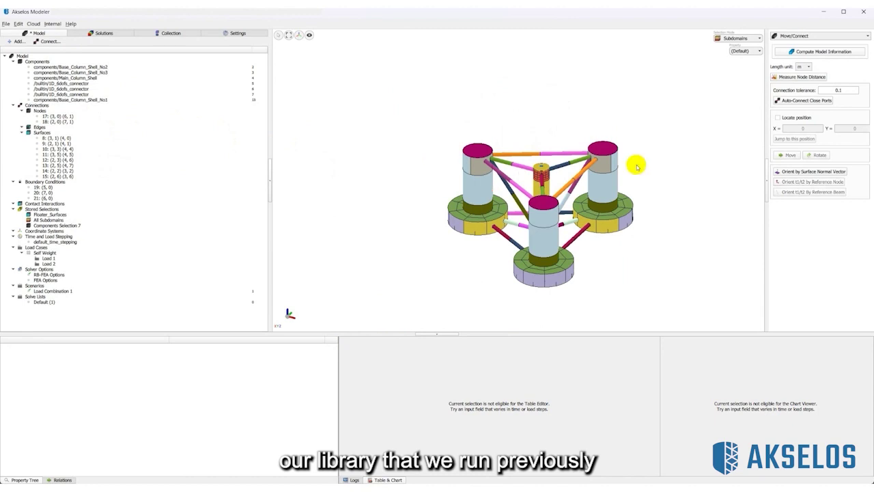
pyautogui.click(805, 102)
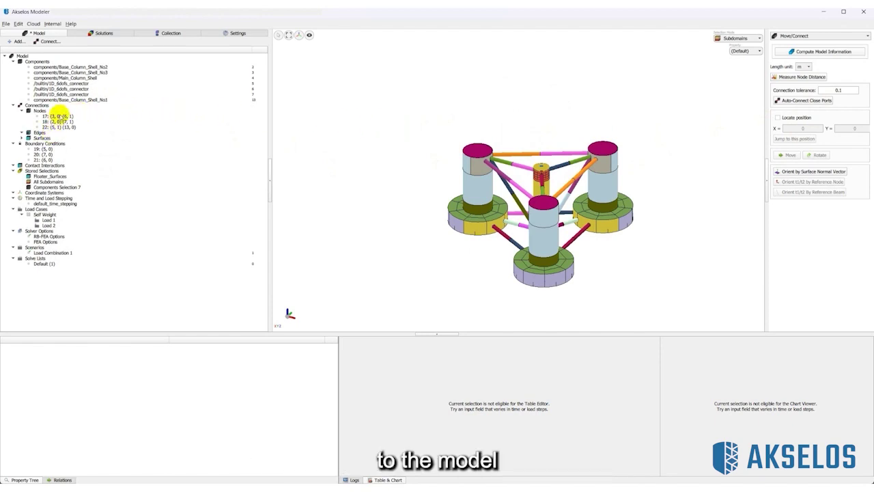
# Add the new Base_Column_Shell_No1 to Components Selection 7 for the third Load Combination 1 solve
pyautogui.doubleClick(52, 187)
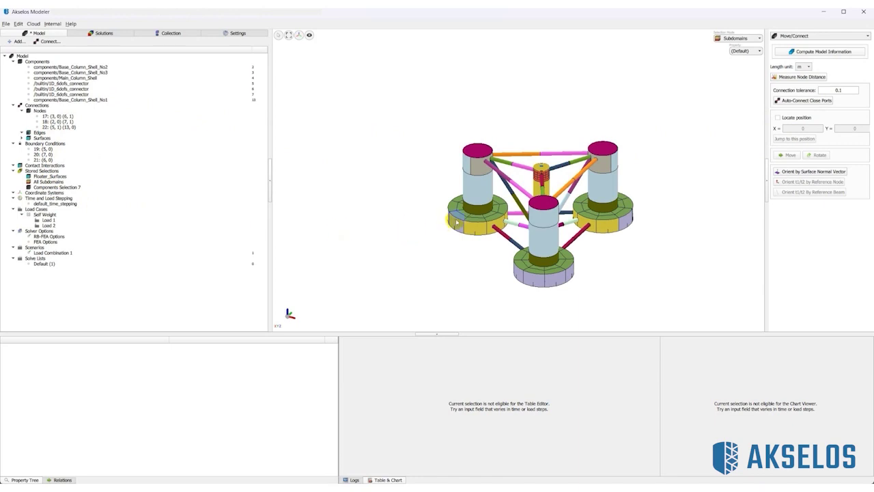
pyautogui.click(474, 202)
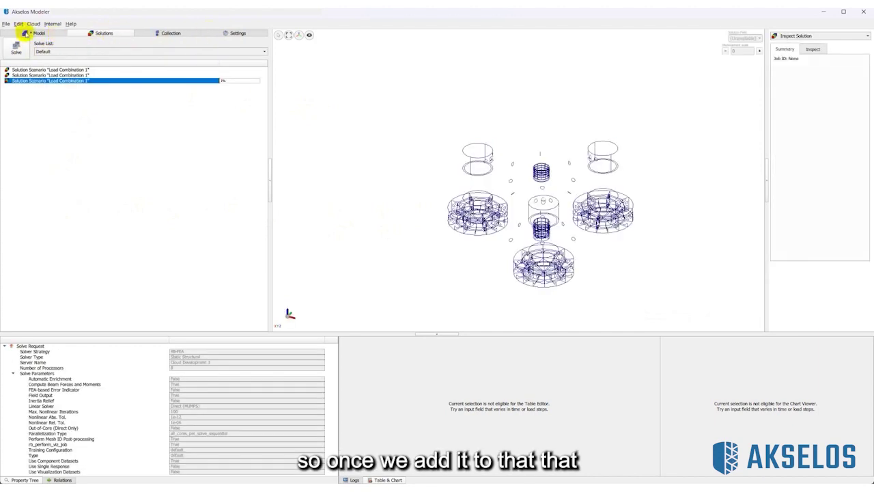
pyautogui.click(26, 36)
# Load Clip Plane 1 from the graphics settings clip plane group, then return to the model tree
pyautogui.click(24, 56)
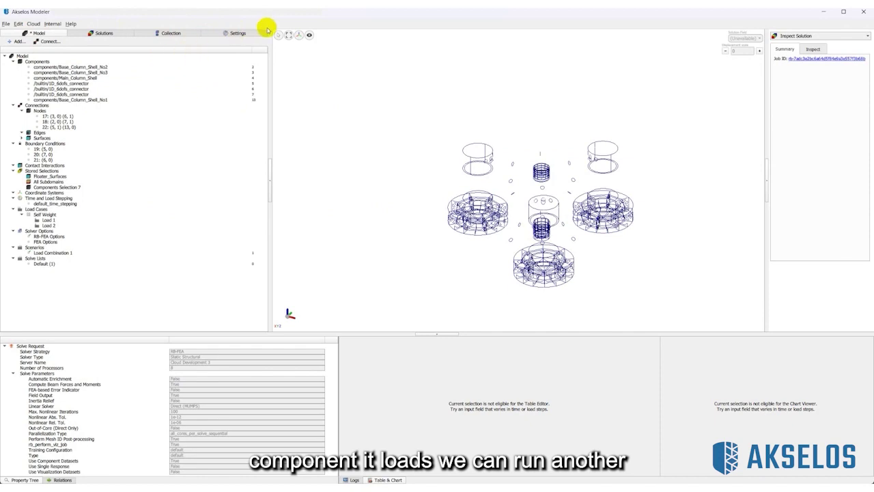
pyautogui.click(244, 33)
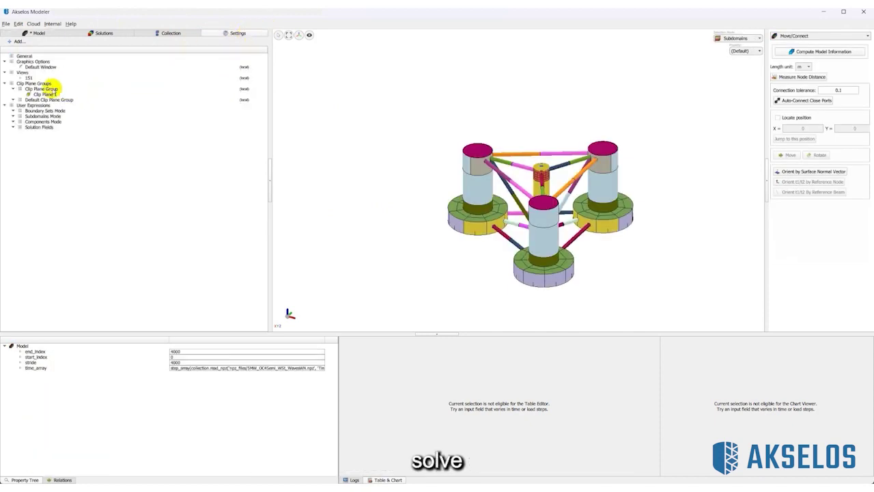
pyautogui.click(42, 90)
pyautogui.click(44, 93)
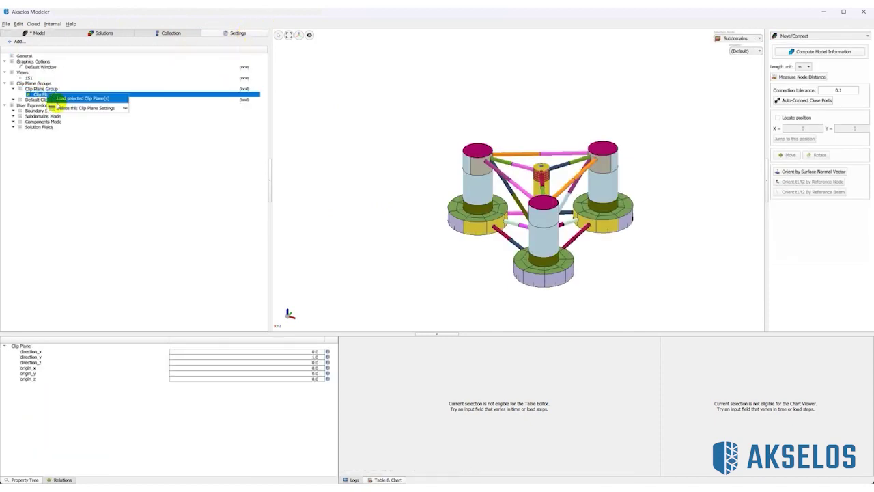
pyautogui.click(41, 33)
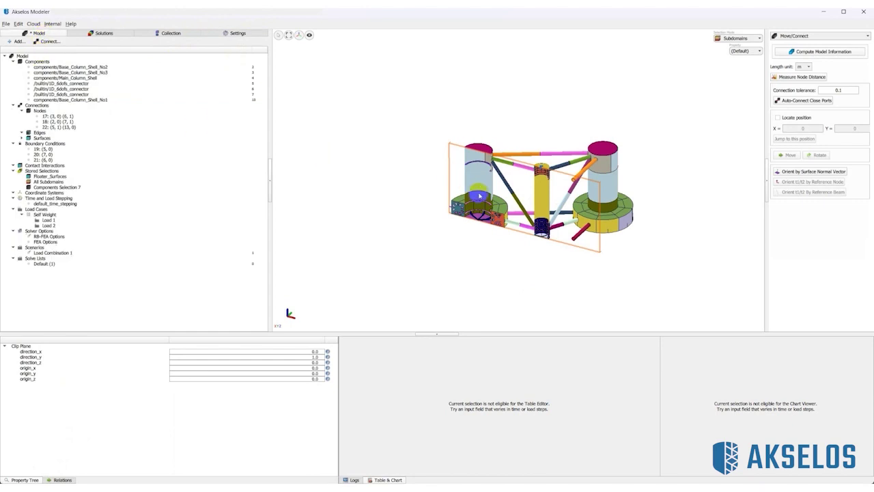
# Select the third Load Combination 1 solution to display its Von Mises stress colouring
pyautogui.scroll(5, 454, 218)
pyautogui.scroll(3, 452, 224)
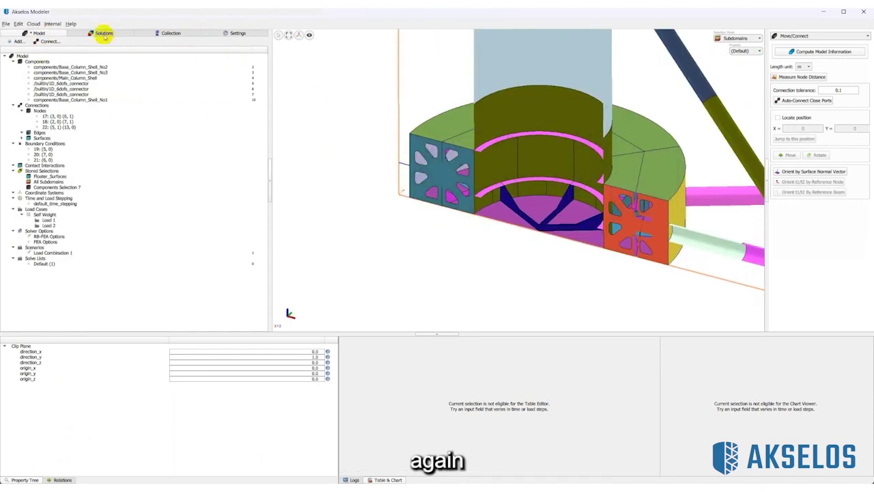
pyautogui.click(103, 33)
pyautogui.click(84, 80)
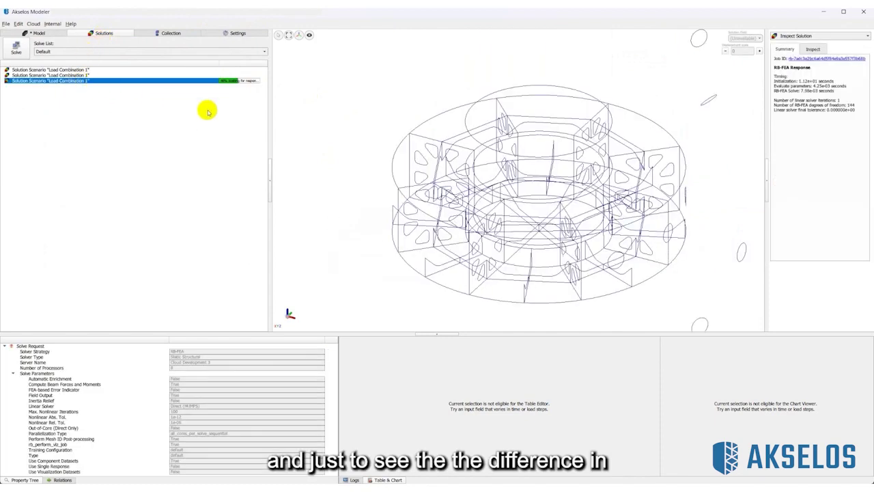
pyautogui.scroll(-2, 391, 140)
pyautogui.scroll(-2, 384, 136)
pyautogui.scroll(-5, 384, 137)
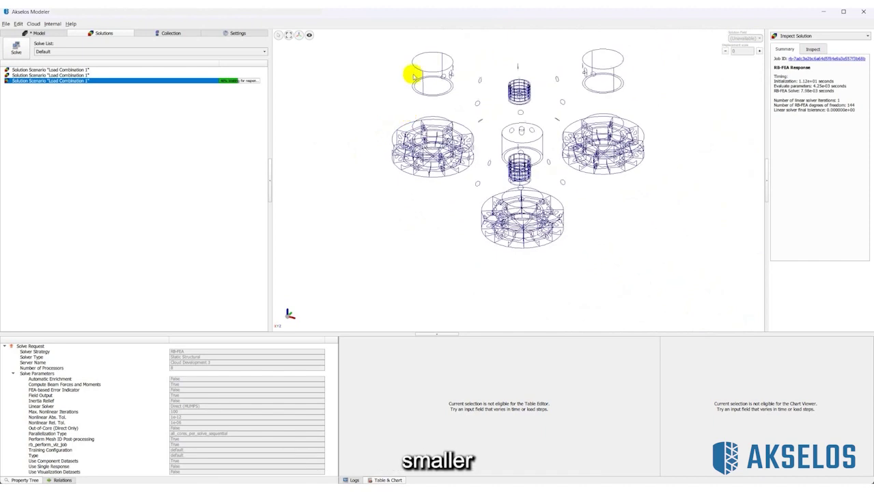
pyautogui.scroll(2, 403, 53)
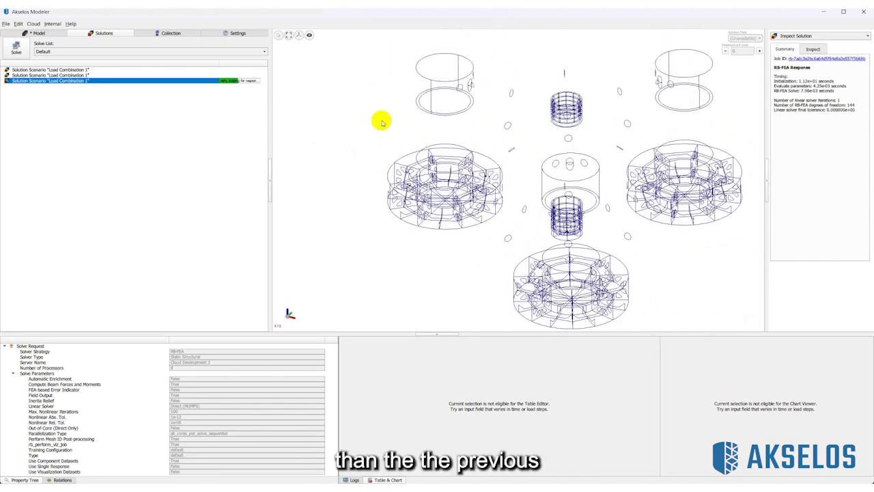
# Apply Clip Plane 1 to cut the model open
pyautogui.click(227, 33)
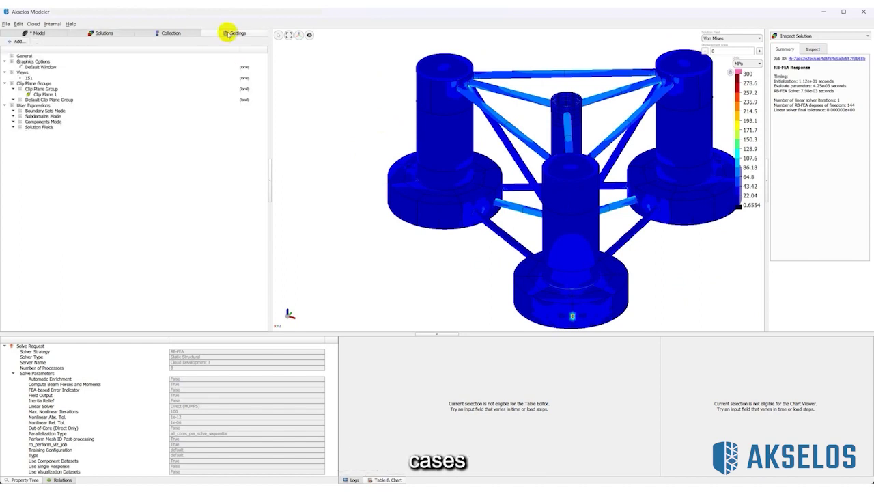
pyautogui.rightClick(43, 95)
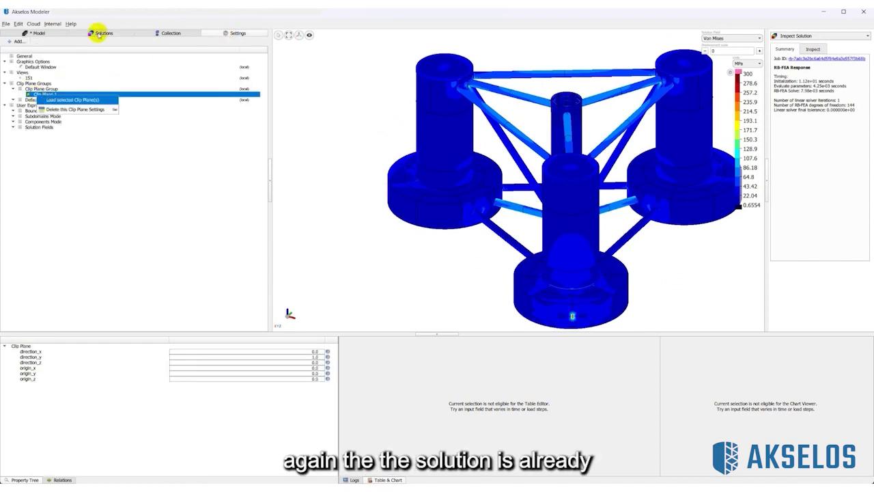
pyautogui.press('Return')
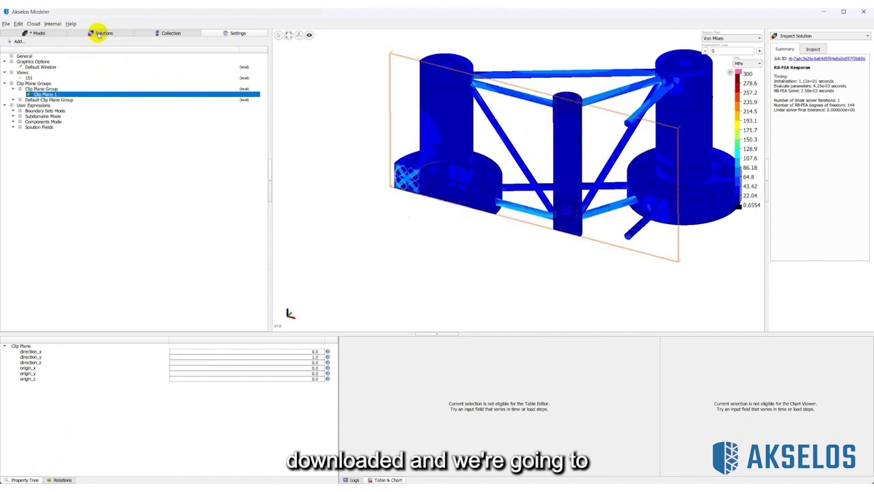
# Compare the stresses by switching between the third, second, first and thicker-material scenarios
pyautogui.click(98, 34)
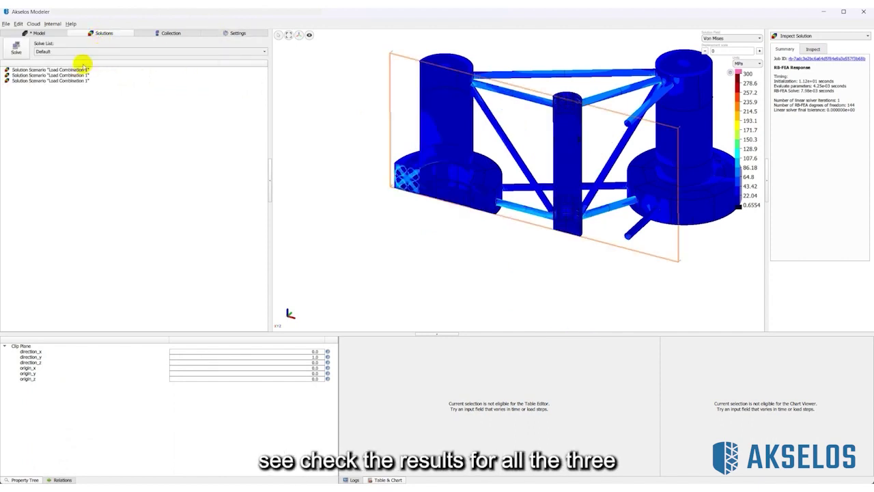
pyautogui.scroll(6, 464, 169)
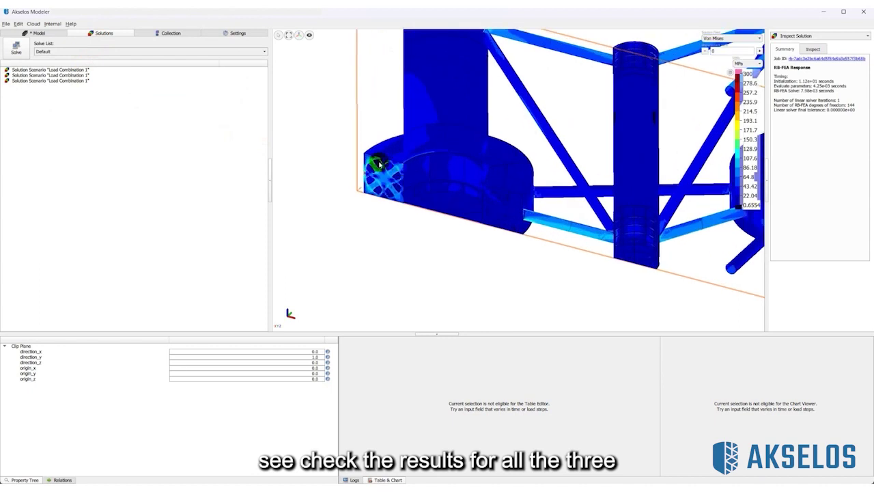
pyautogui.scroll(2, 382, 164)
pyautogui.click(75, 80)
pyautogui.click(76, 76)
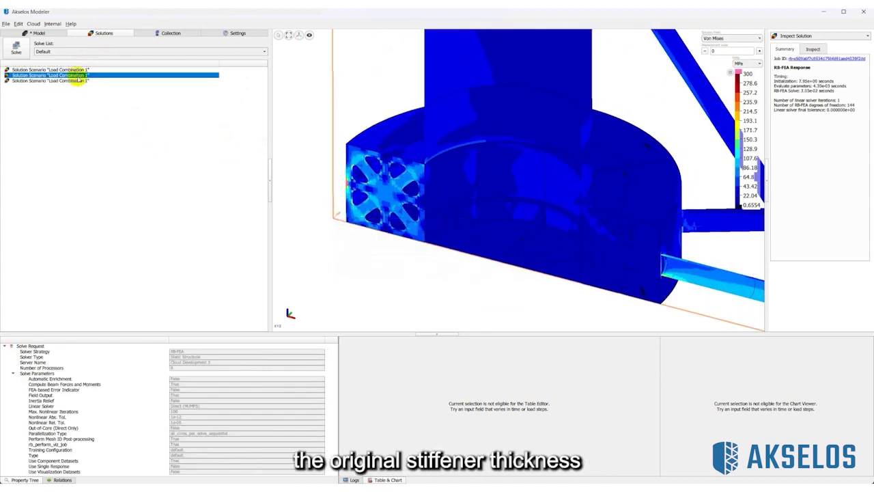
pyautogui.click(82, 69)
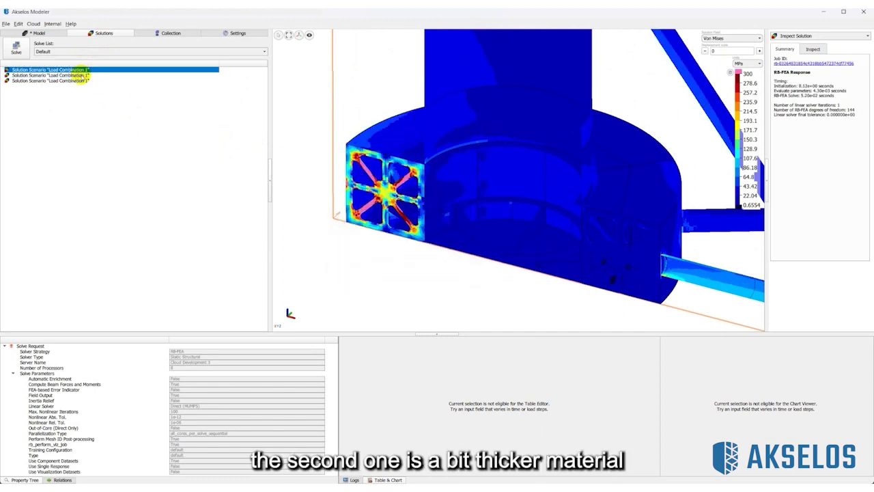
pyautogui.click(82, 75)
pyautogui.click(82, 81)
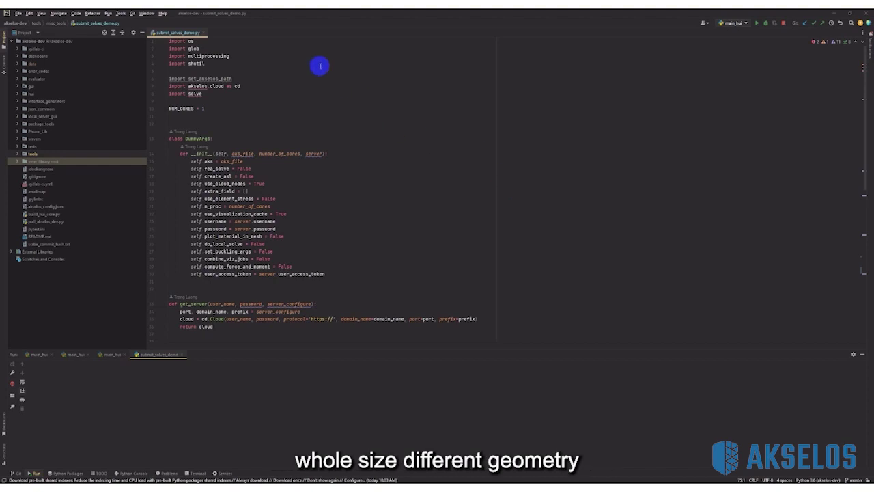
# Scroll to the __main__ block, browse the gui folder, and column-select the shared aks_files path
pyautogui.scroll(-7, 229, 203)
pyautogui.scroll(-7, 218, 205)
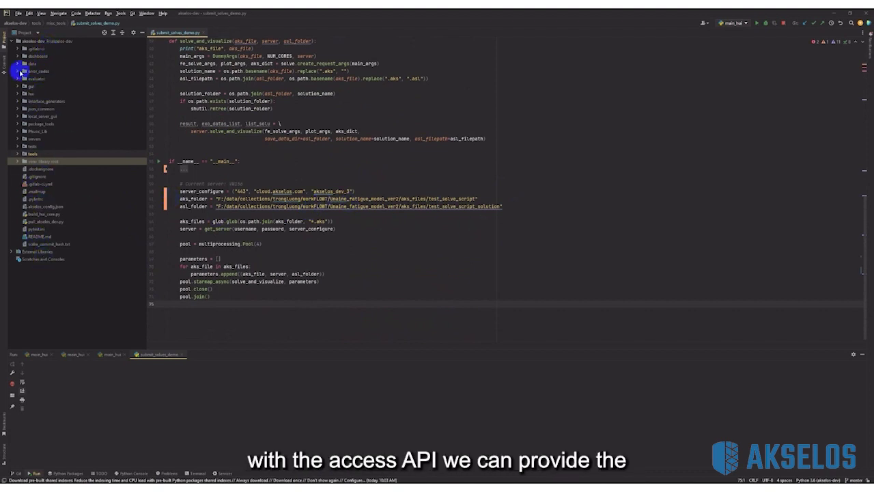
pyautogui.click(18, 86)
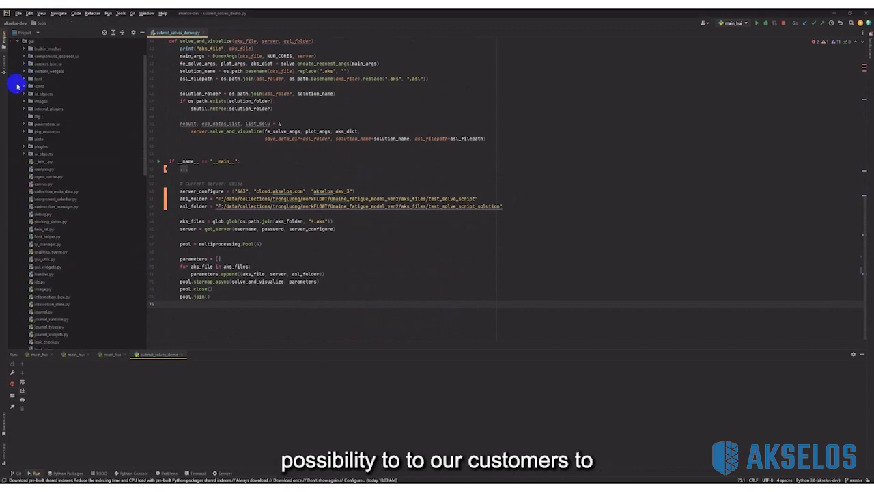
pyautogui.click(18, 86)
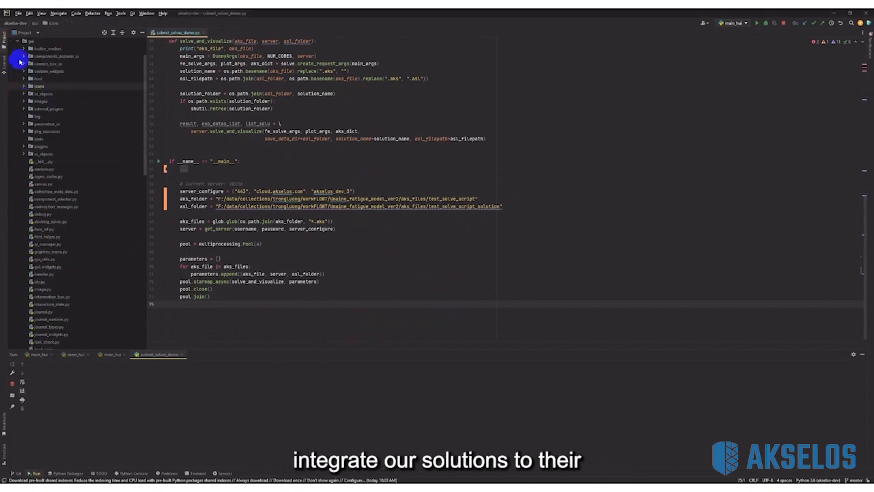
pyautogui.click(17, 42)
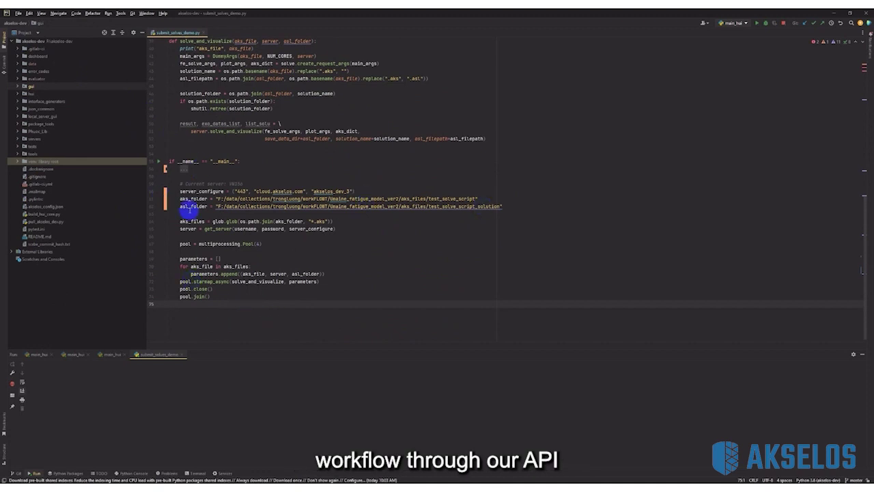
pyautogui.keyDown('alt'); pyautogui.moveTo(427, 198); pyautogui.dragTo(217, 203); pyautogui.keyUp('alt')
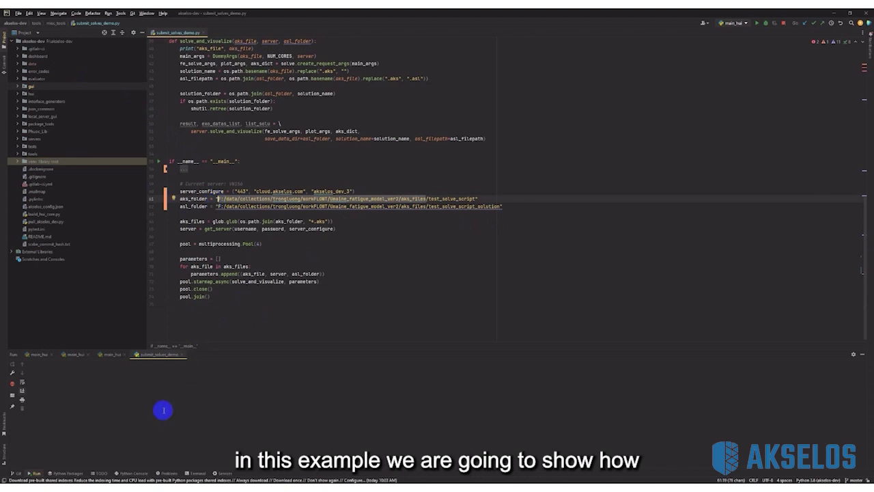
# Open a new File Explorer window on aks_files > test_solve_script
pyautogui.rightClick(64, 474)
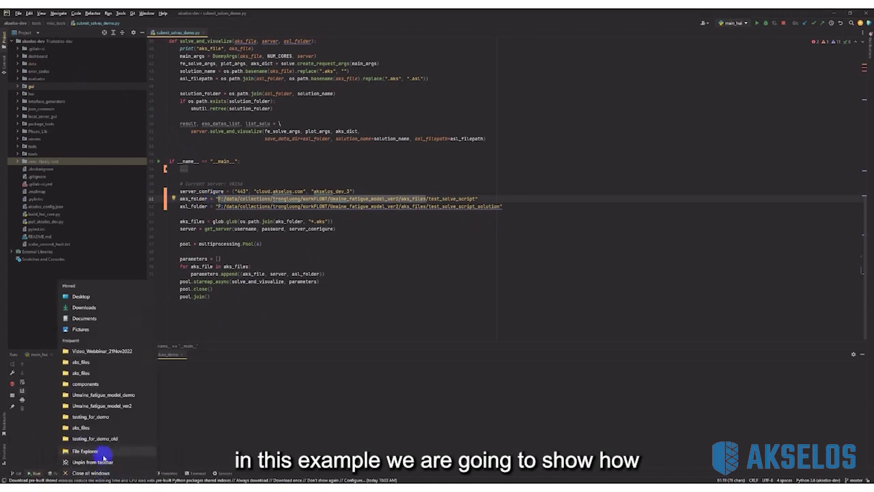
pyautogui.click(110, 454)
pyautogui.moveTo(183, 243); pyautogui.dragTo(349, 249)
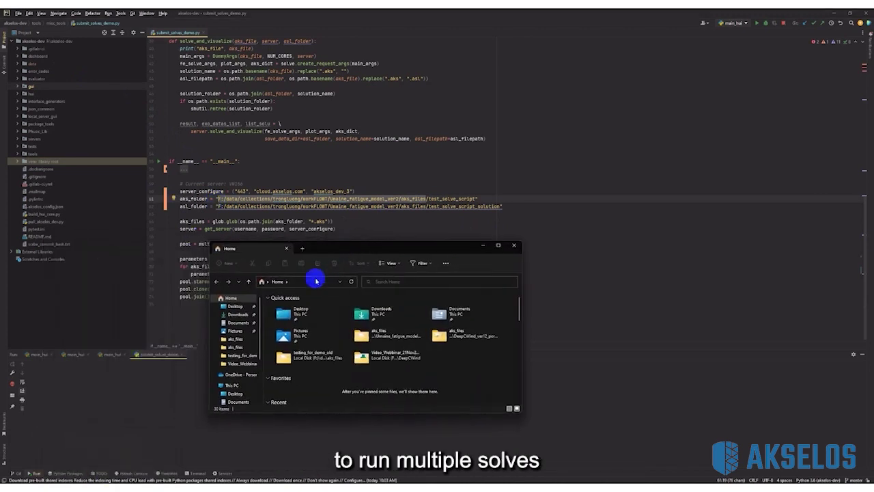
pyautogui.press('Return')
pyautogui.doubleClick(314, 307)
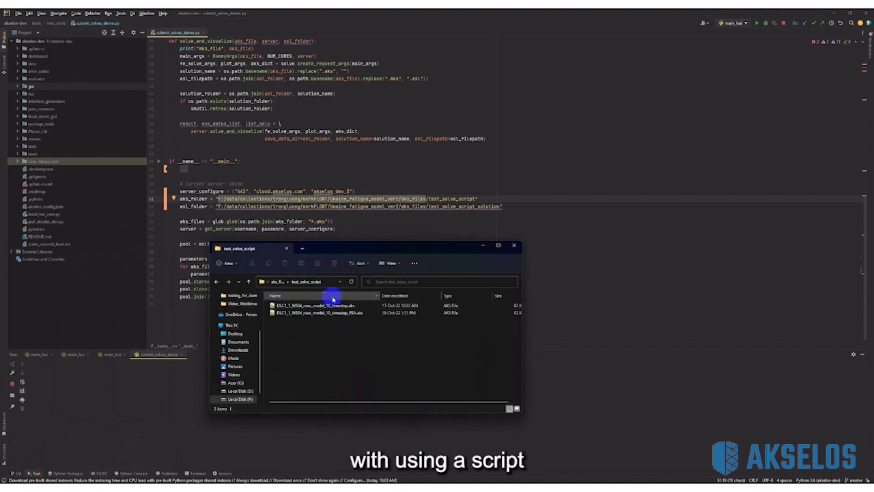
# Open test_solve_script_solution in a second Explorer tab, then bring up the script editor's context menu
pyautogui.click(302, 249)
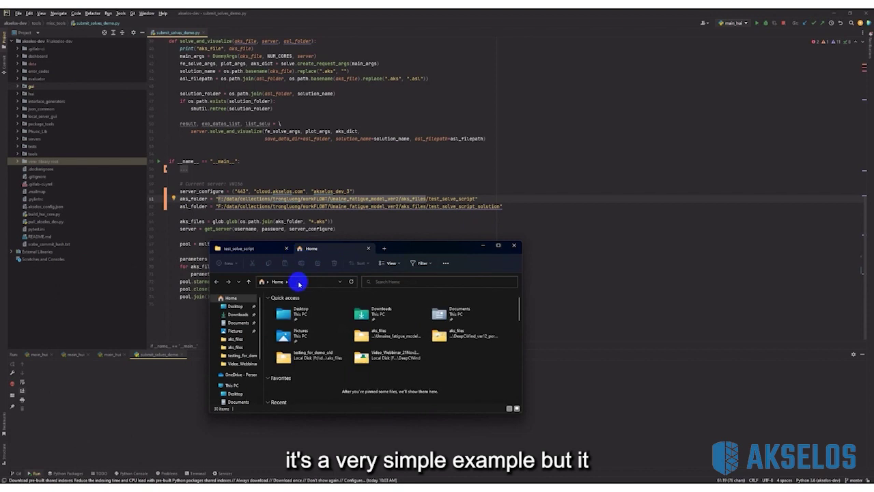
pyautogui.press('Return')
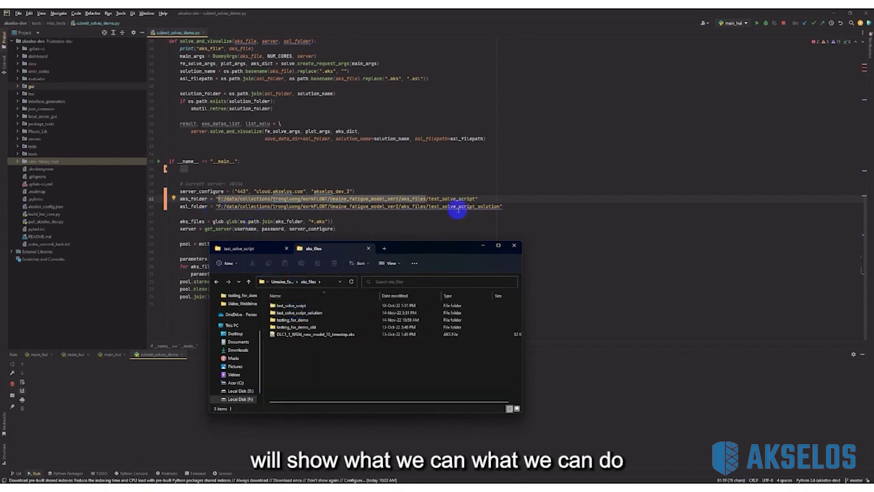
pyautogui.doubleClick(301, 314)
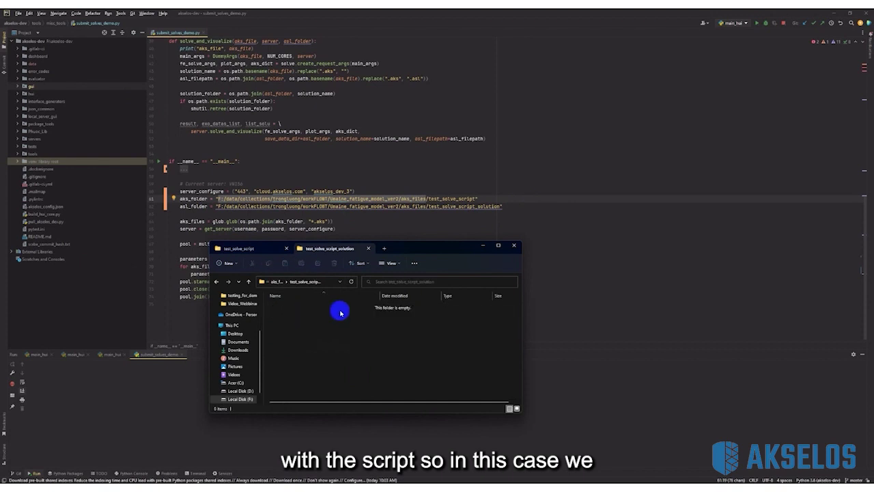
pyautogui.click(556, 230)
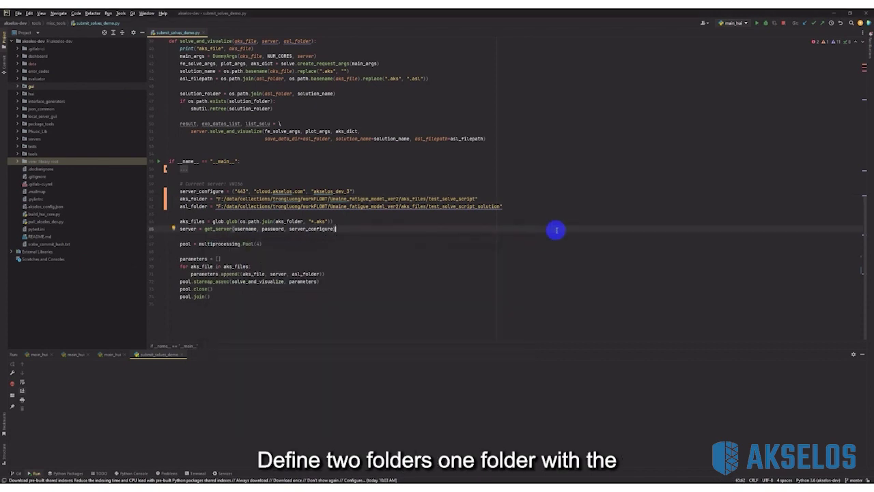
pyautogui.rightClick(487, 268)
# Run submit_solves_demo.py and return to the editor after it finishes
pyautogui.click(503, 351)
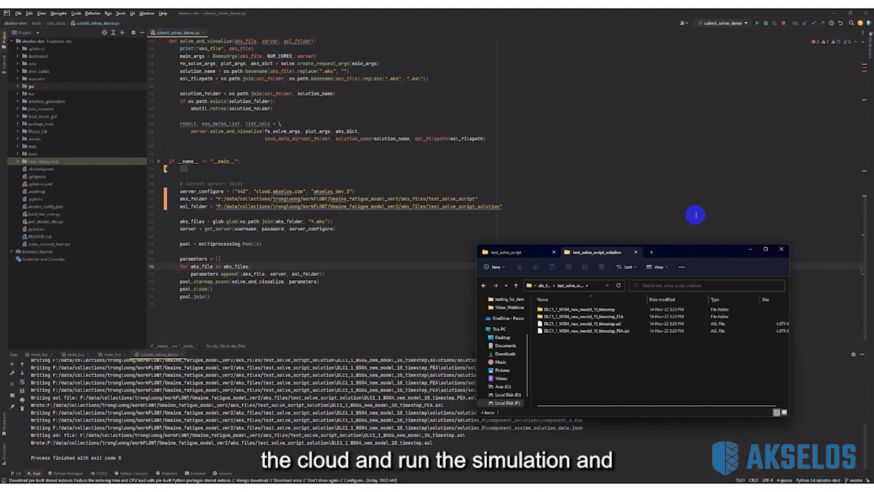
pyautogui.hotkey('alt', 'Tab')
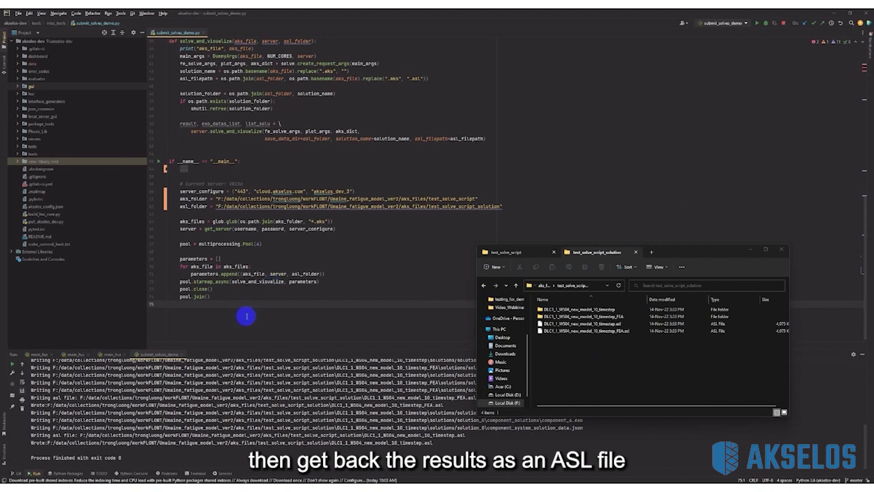